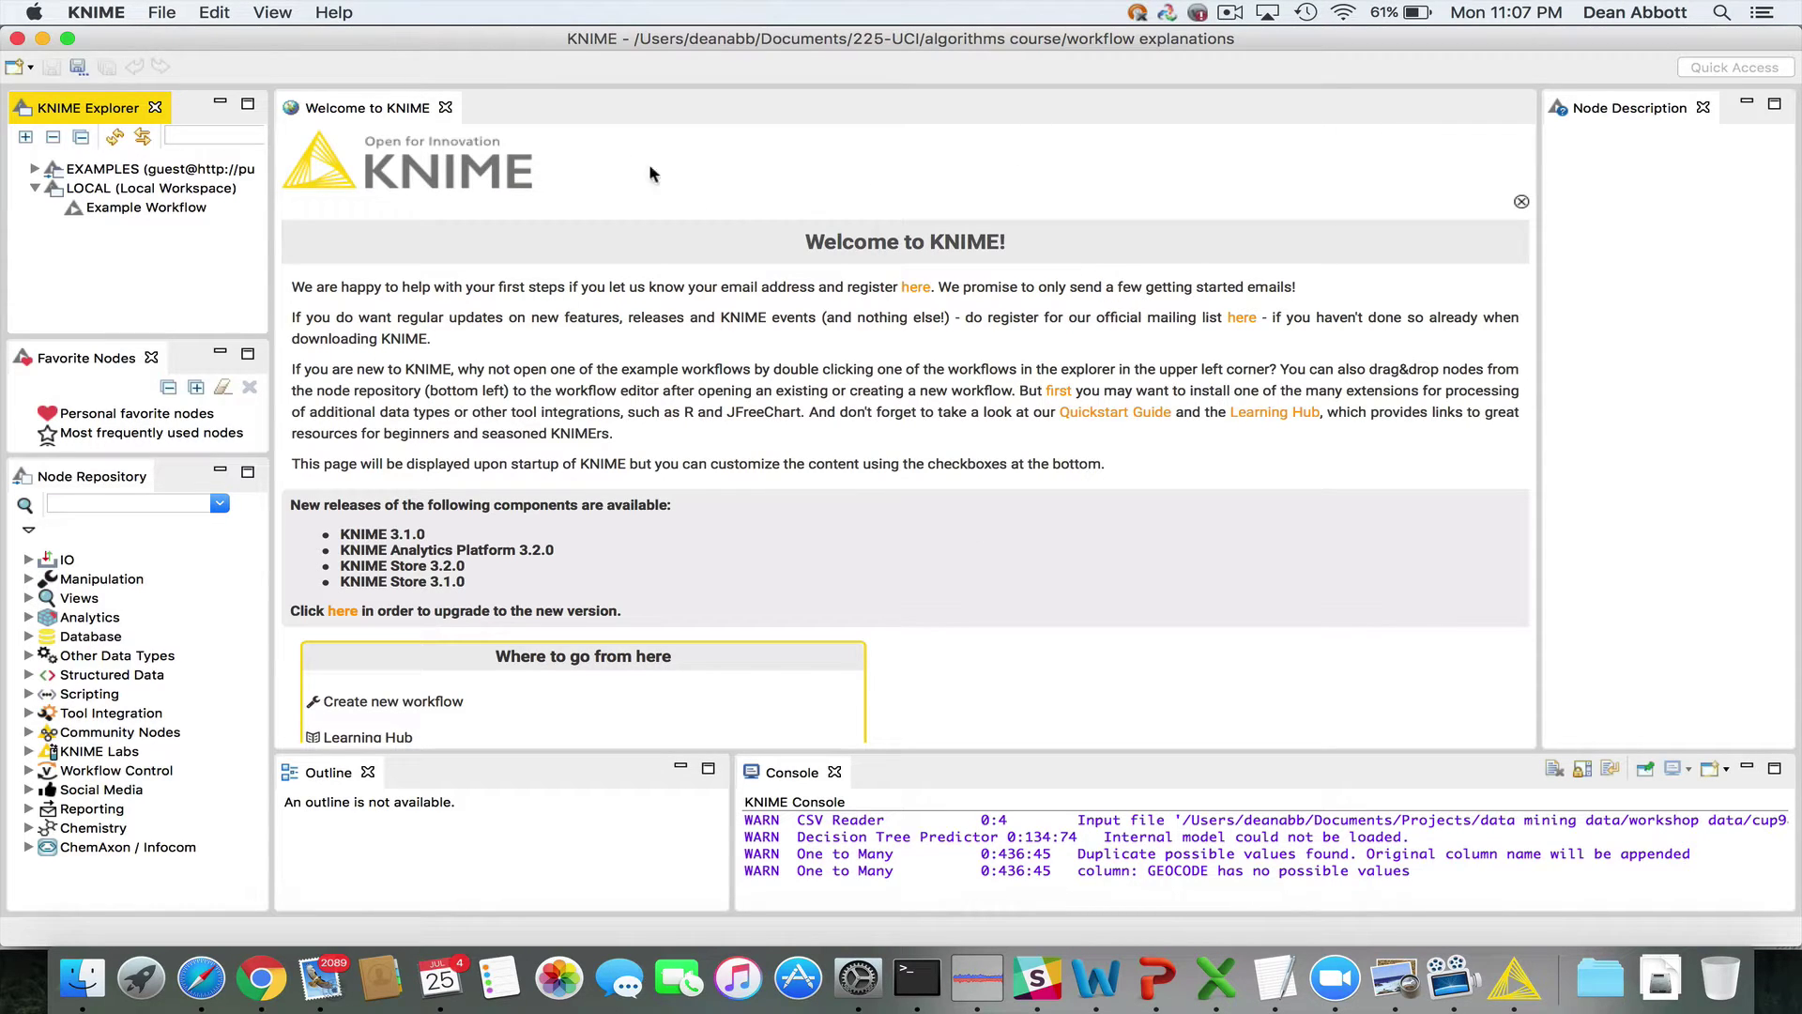
# - Close the Welcome to KNIME page and bring up the File menu
pyautogui.click(446, 109)
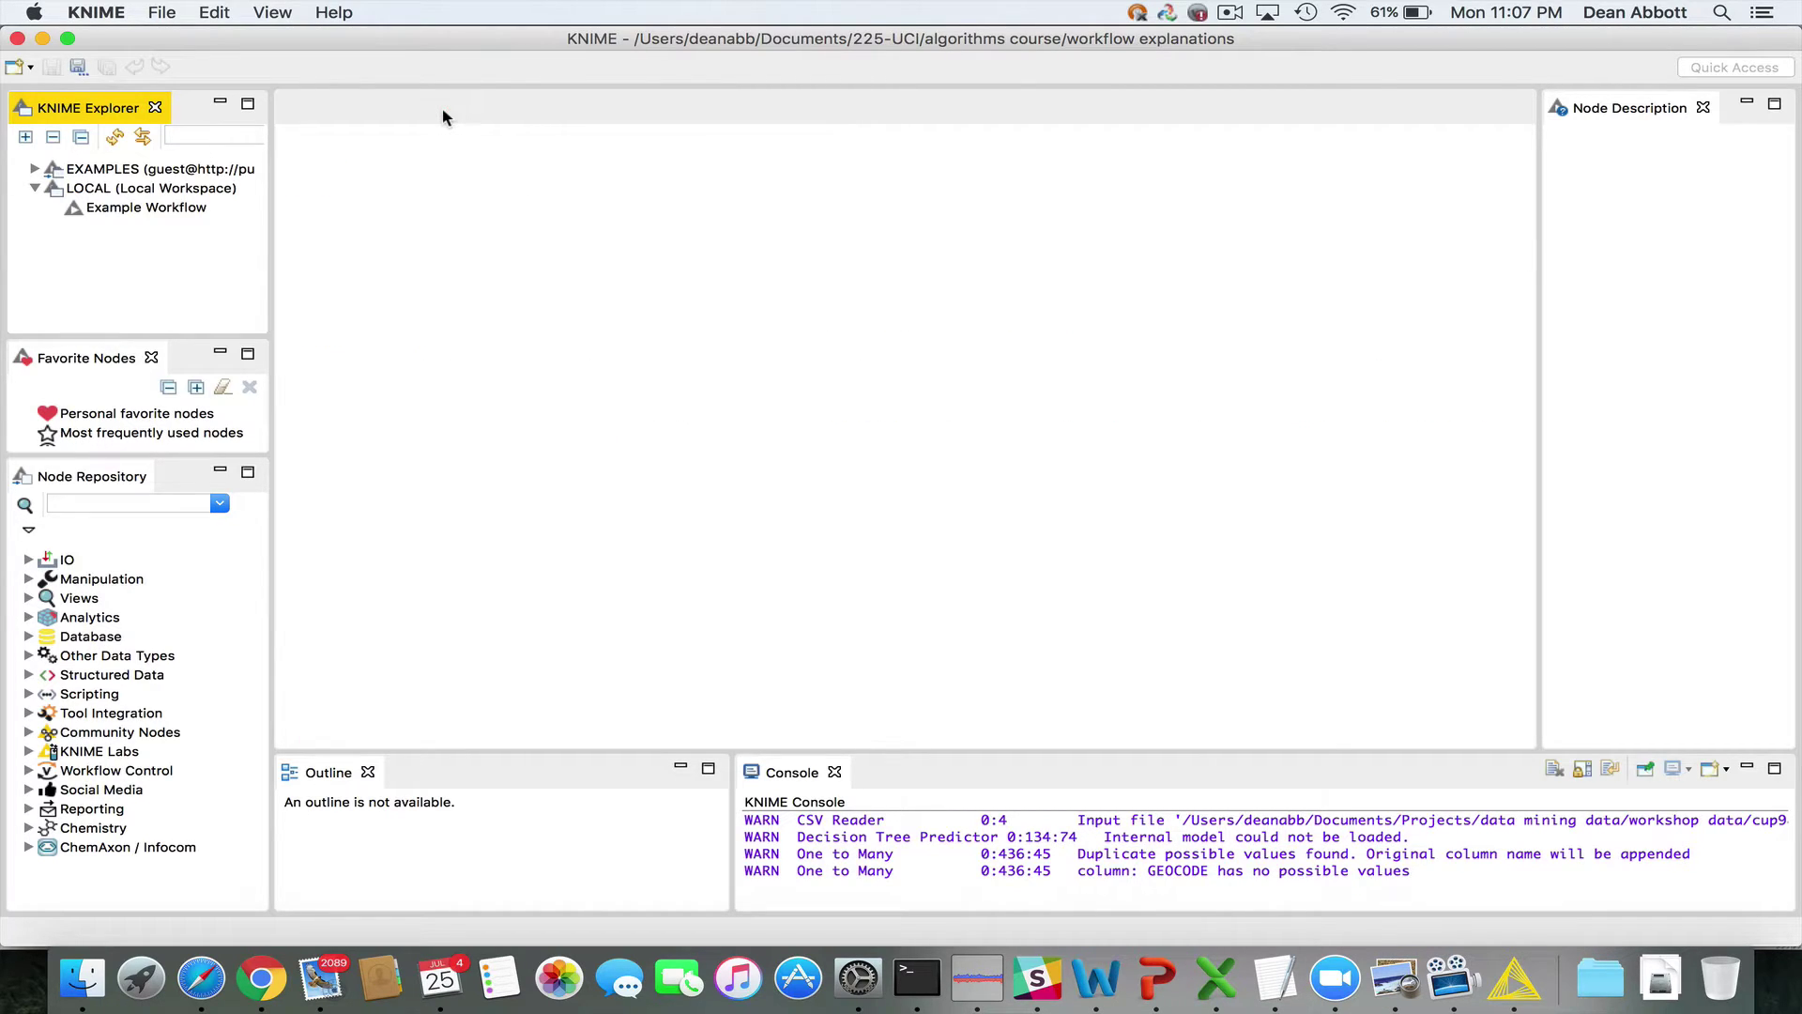
pyautogui.click(163, 12)
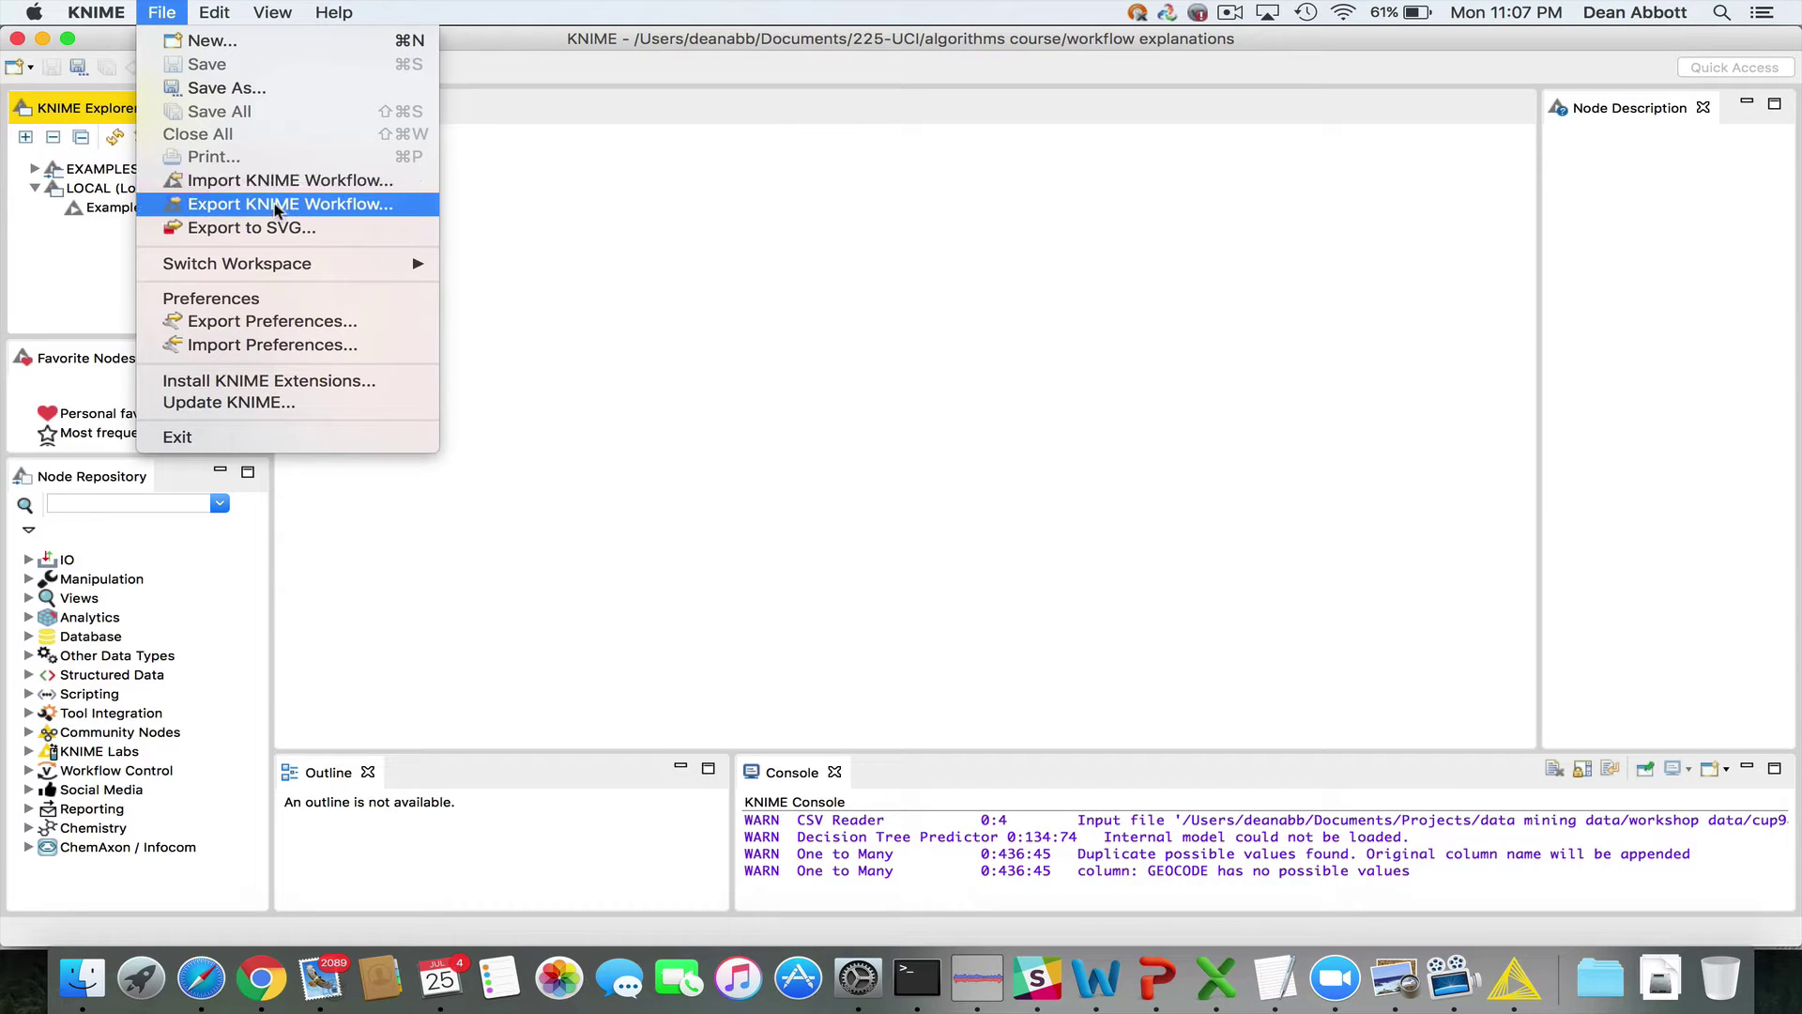
# - Start a KNIME workflow import with 'Select archive file' as the source
pyautogui.click(299, 184)
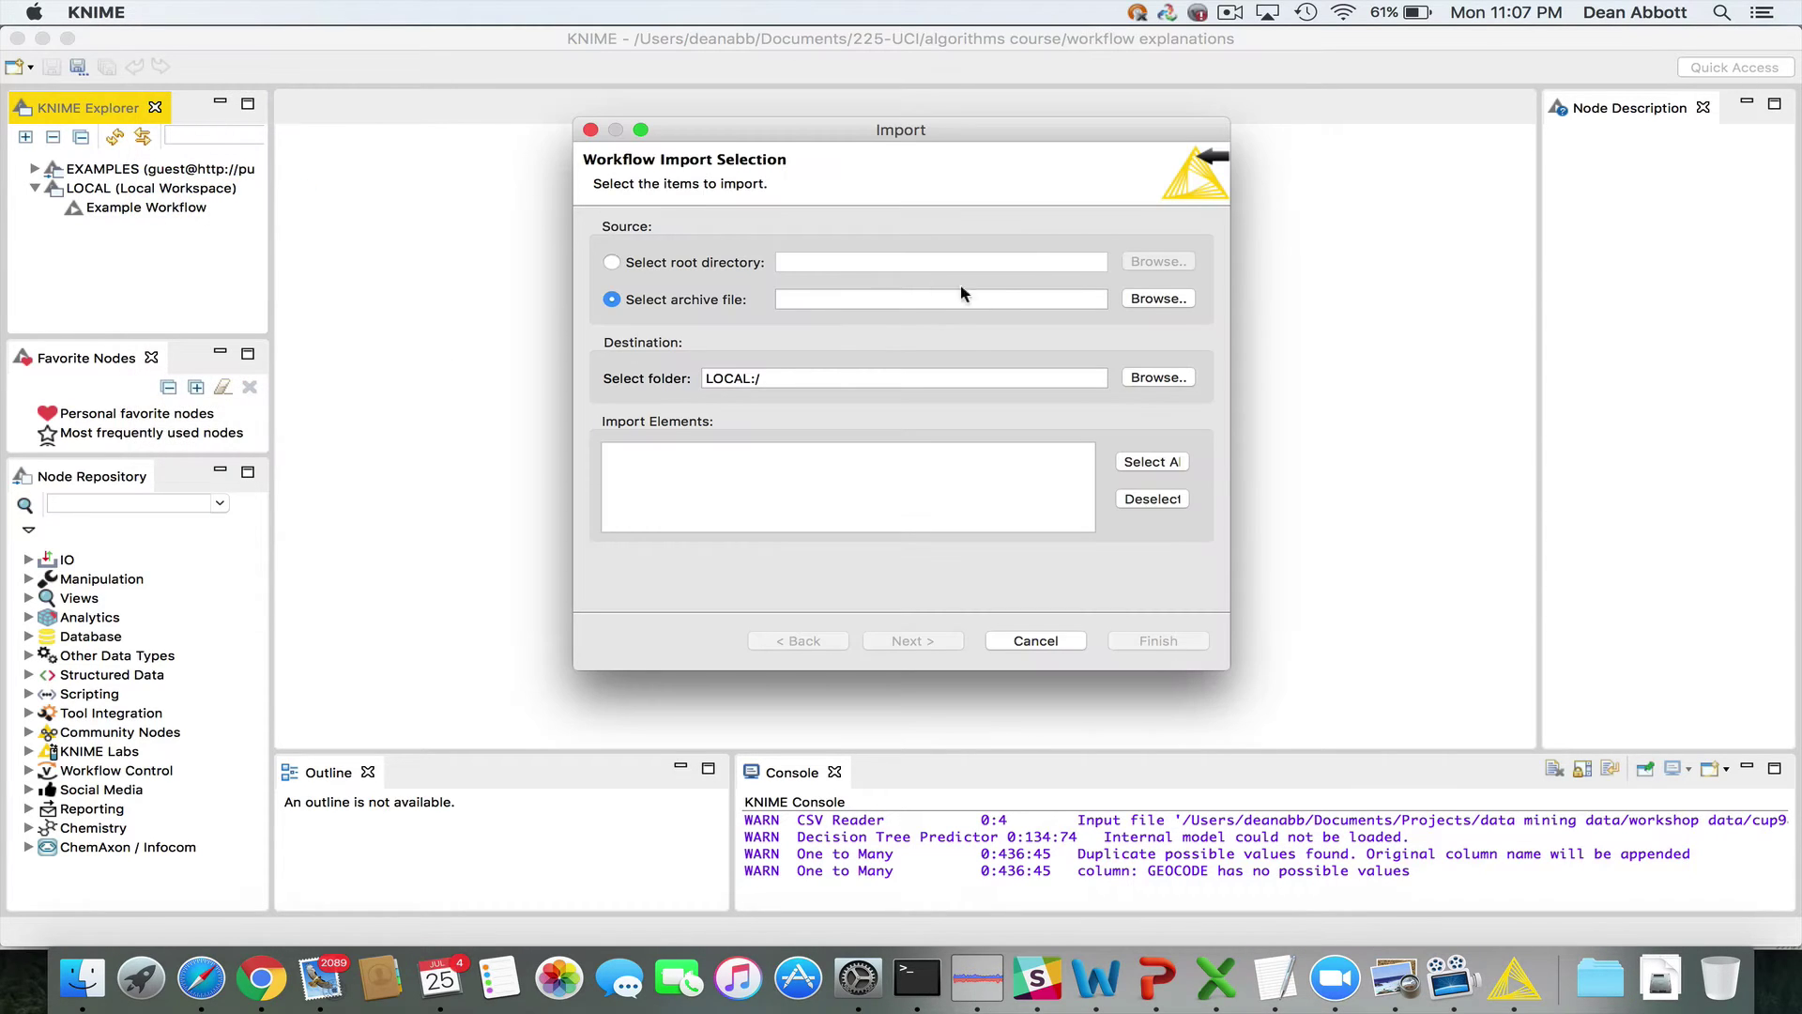
pyautogui.click(645, 262)
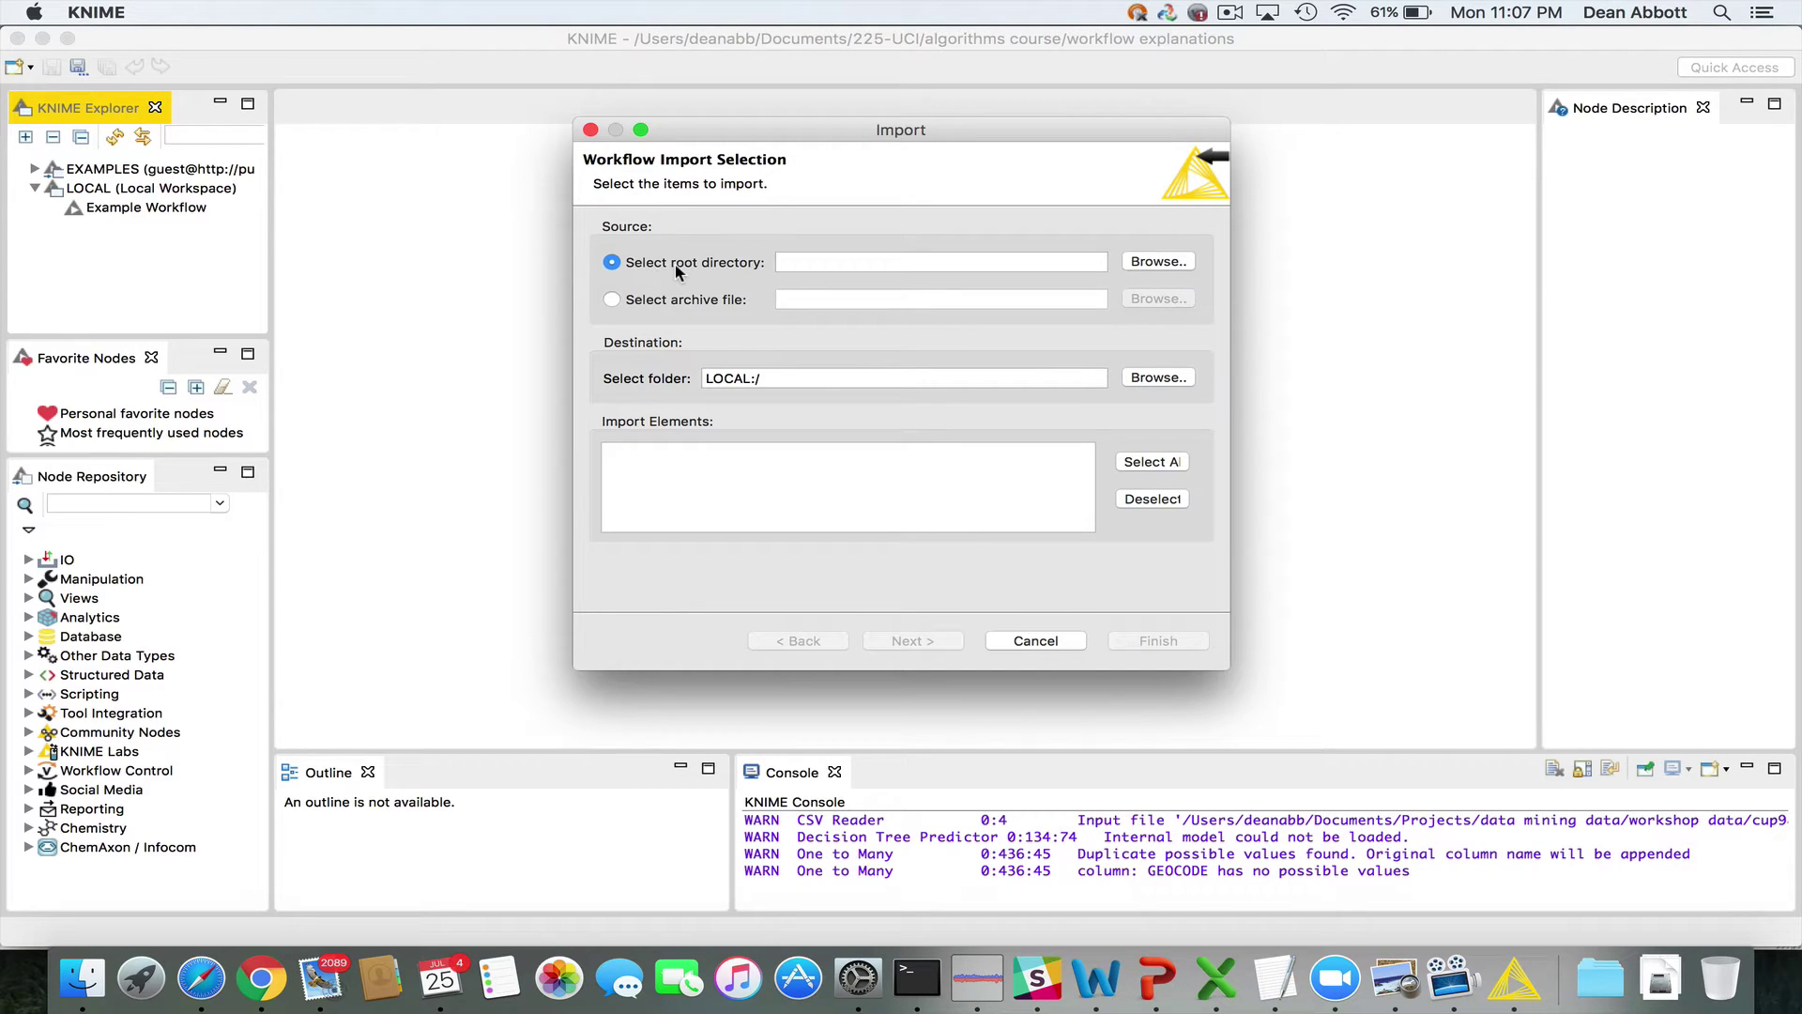
pyautogui.click(695, 302)
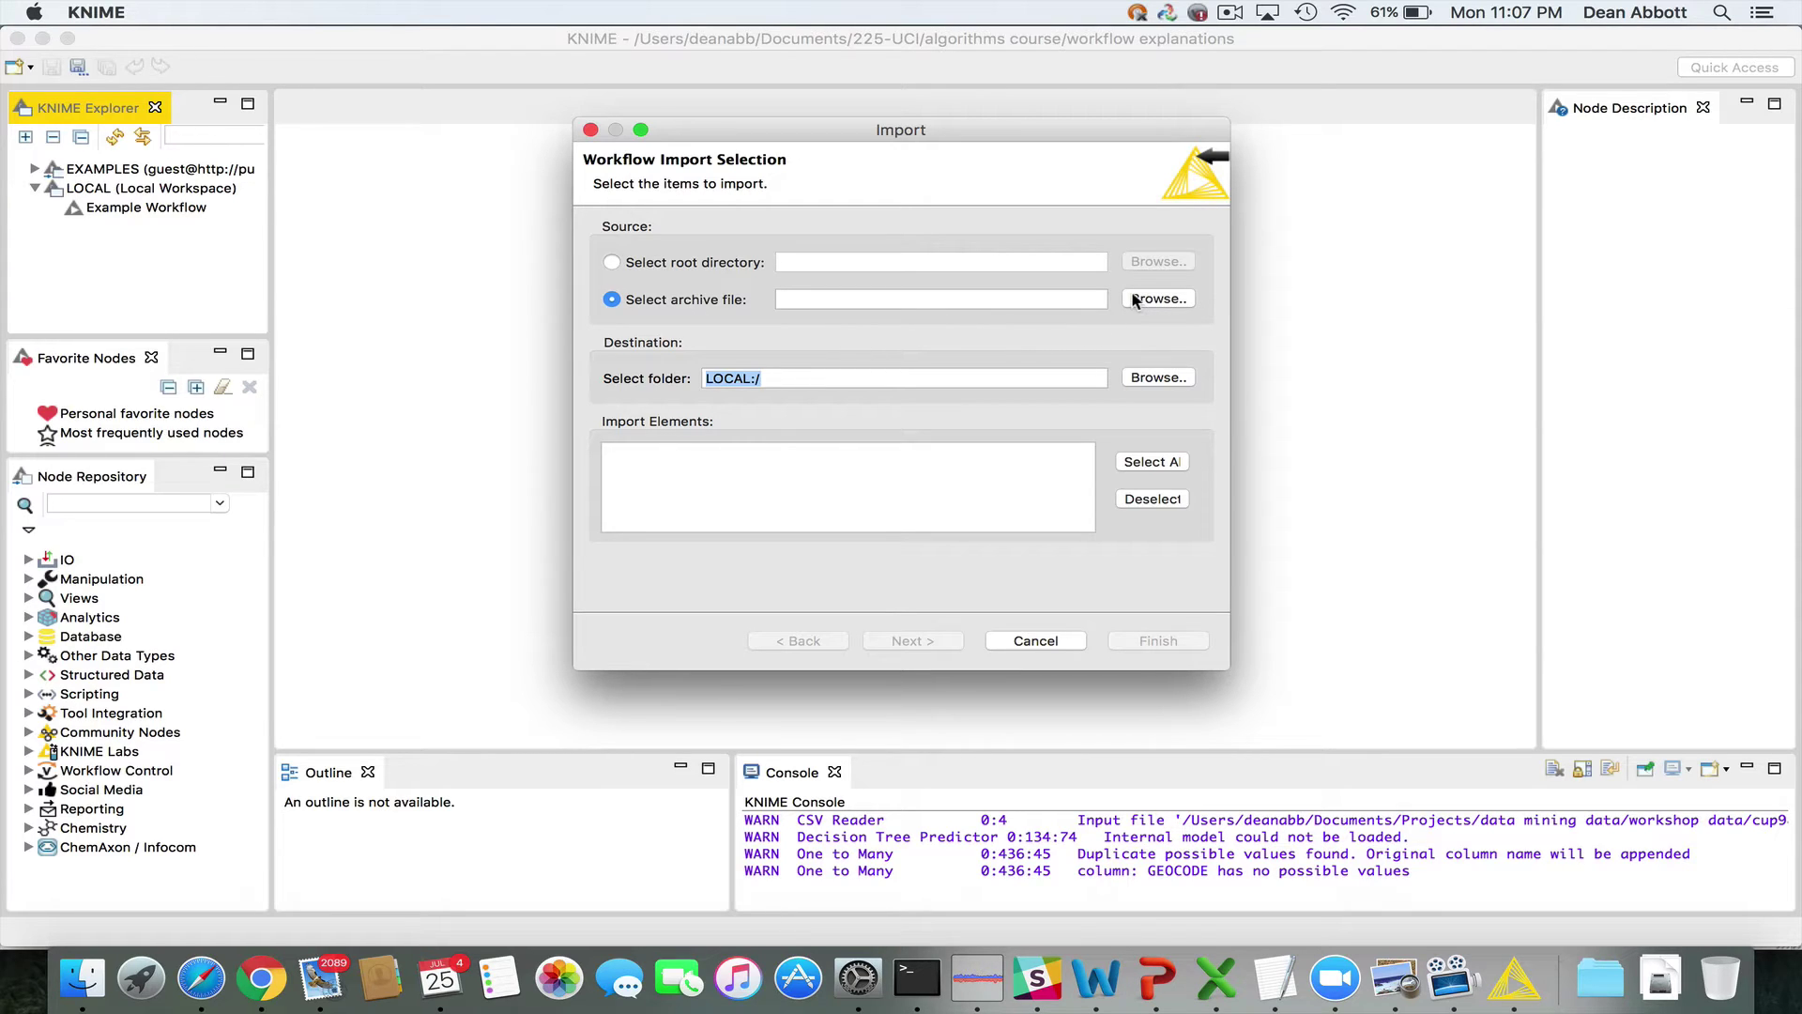
# - Choose Week1 baseline workflow.zip from the 2016 additions to course folder as the archive
pyautogui.click(1179, 302)
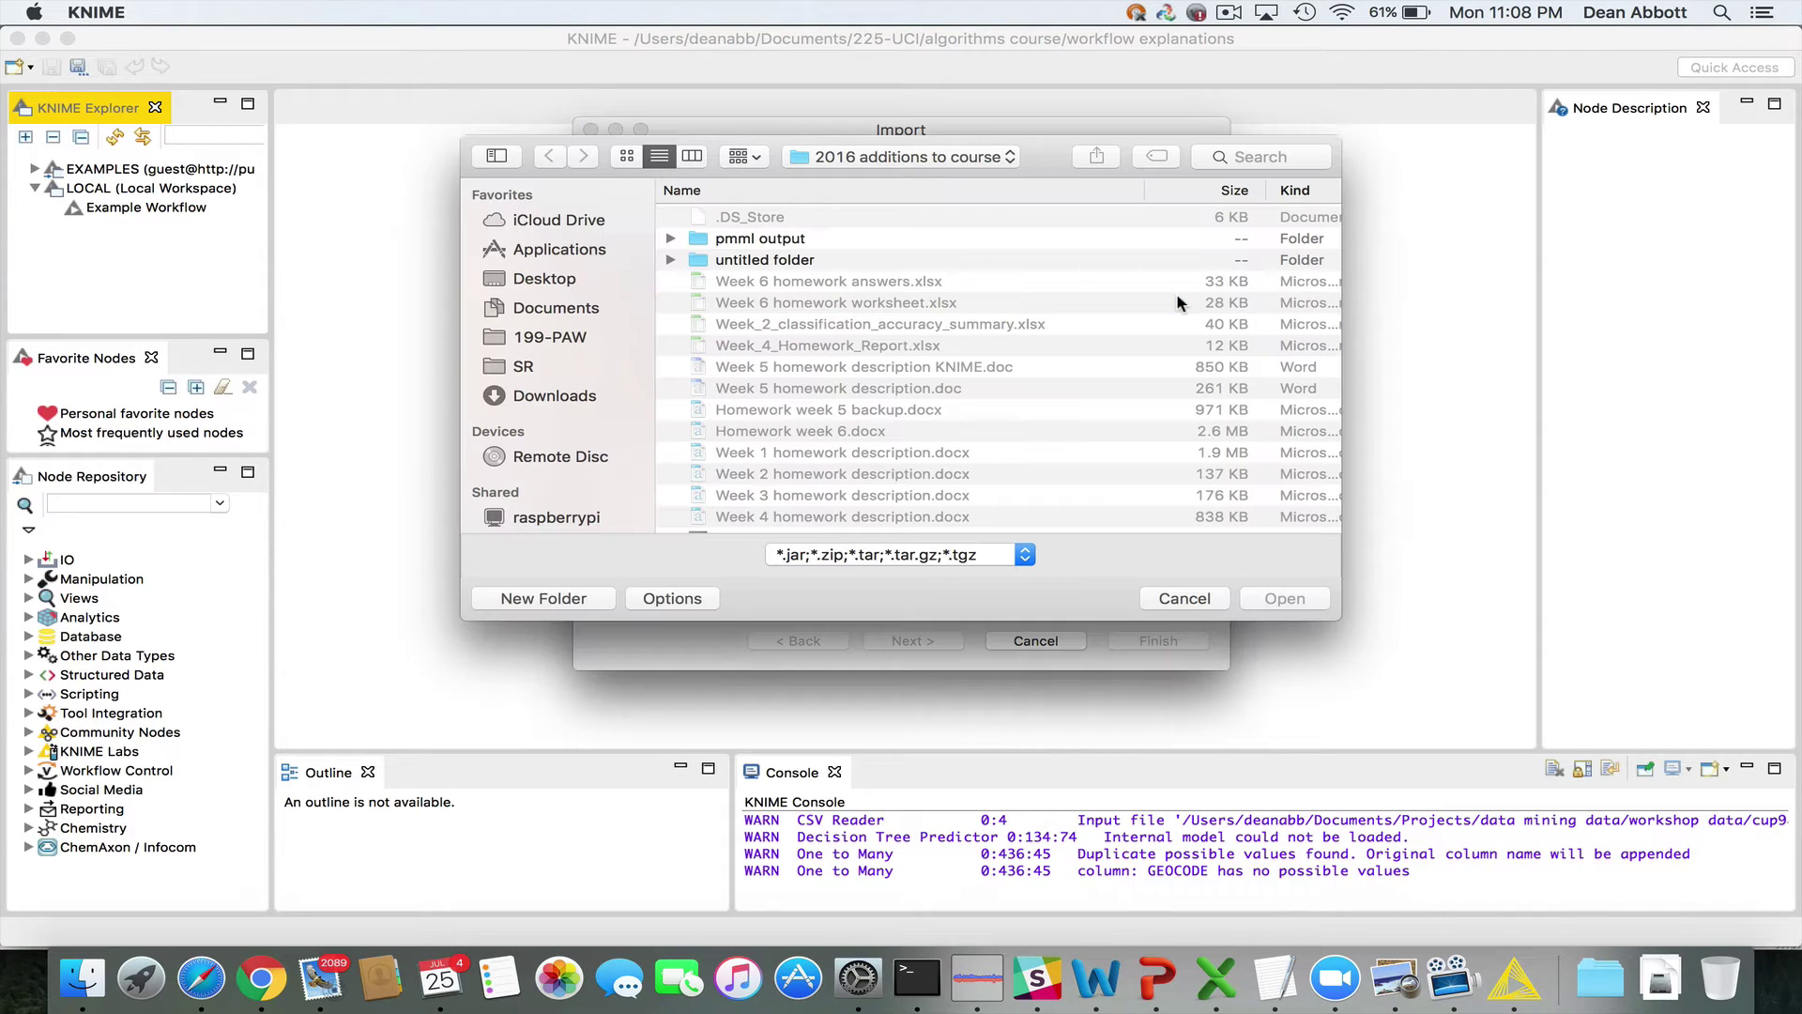
pyautogui.click(957, 157)
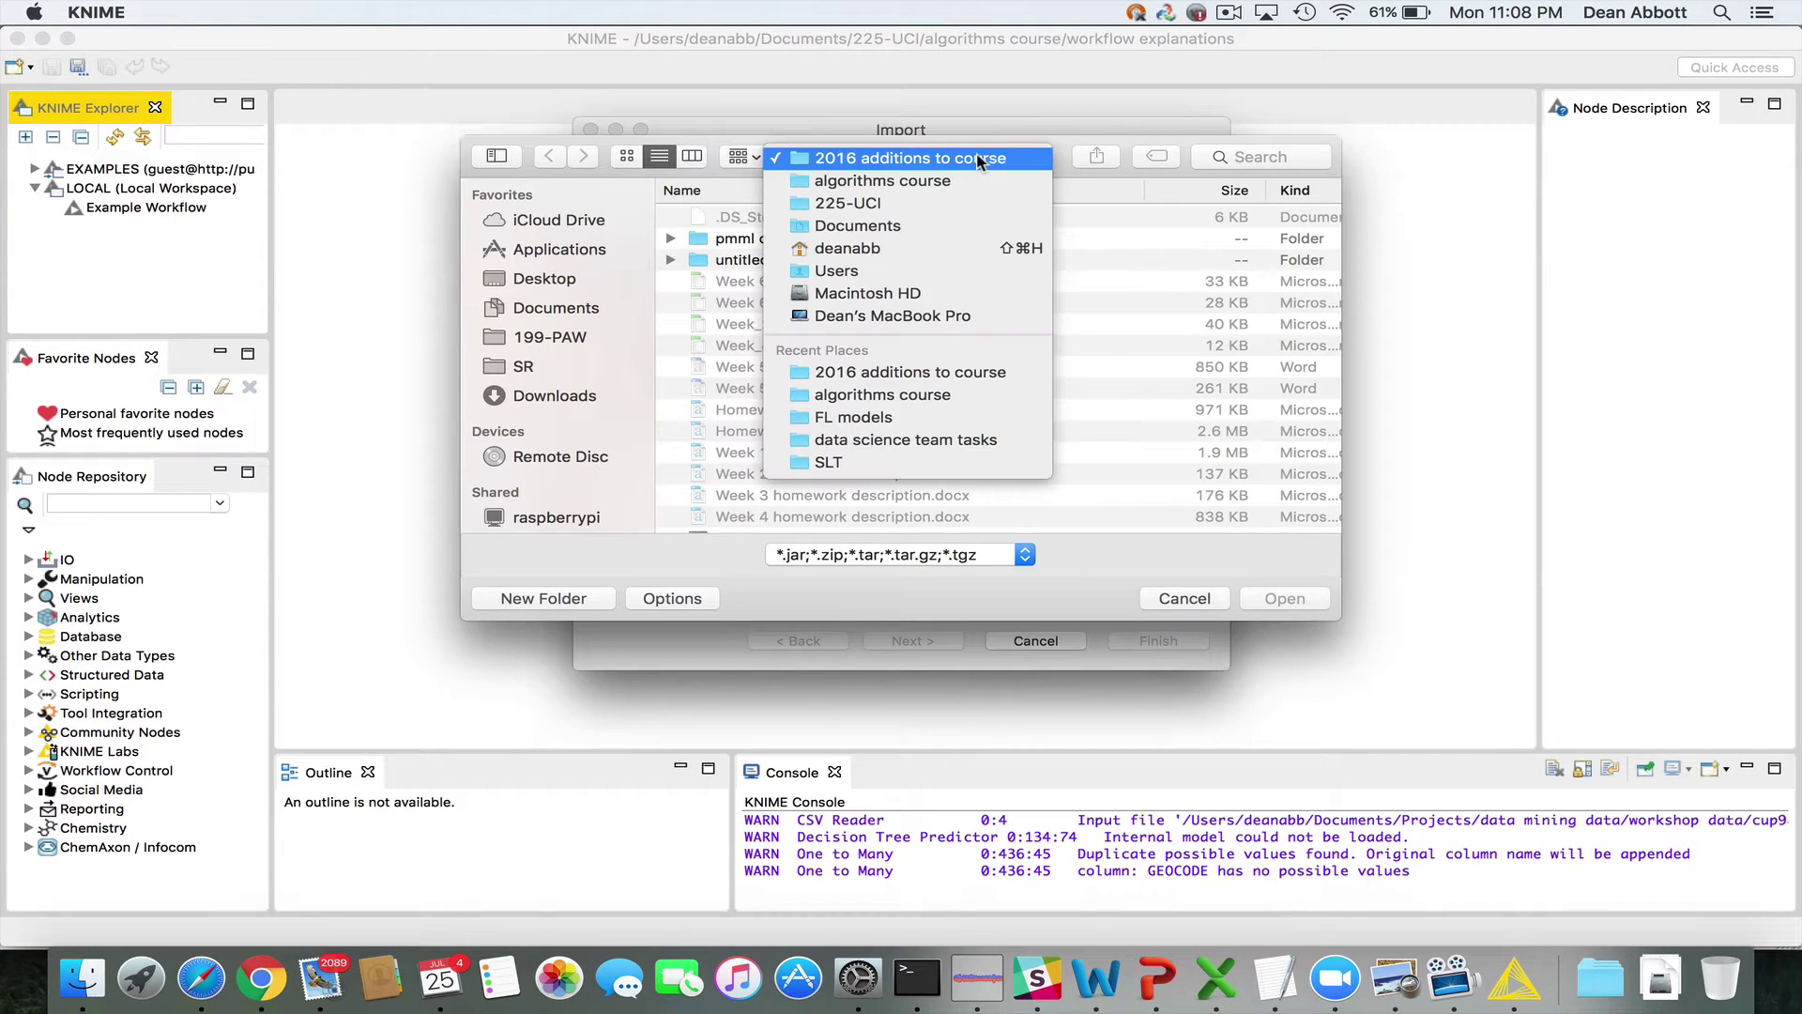
pyautogui.click(977, 160)
pyautogui.scroll(-5, 958, 324)
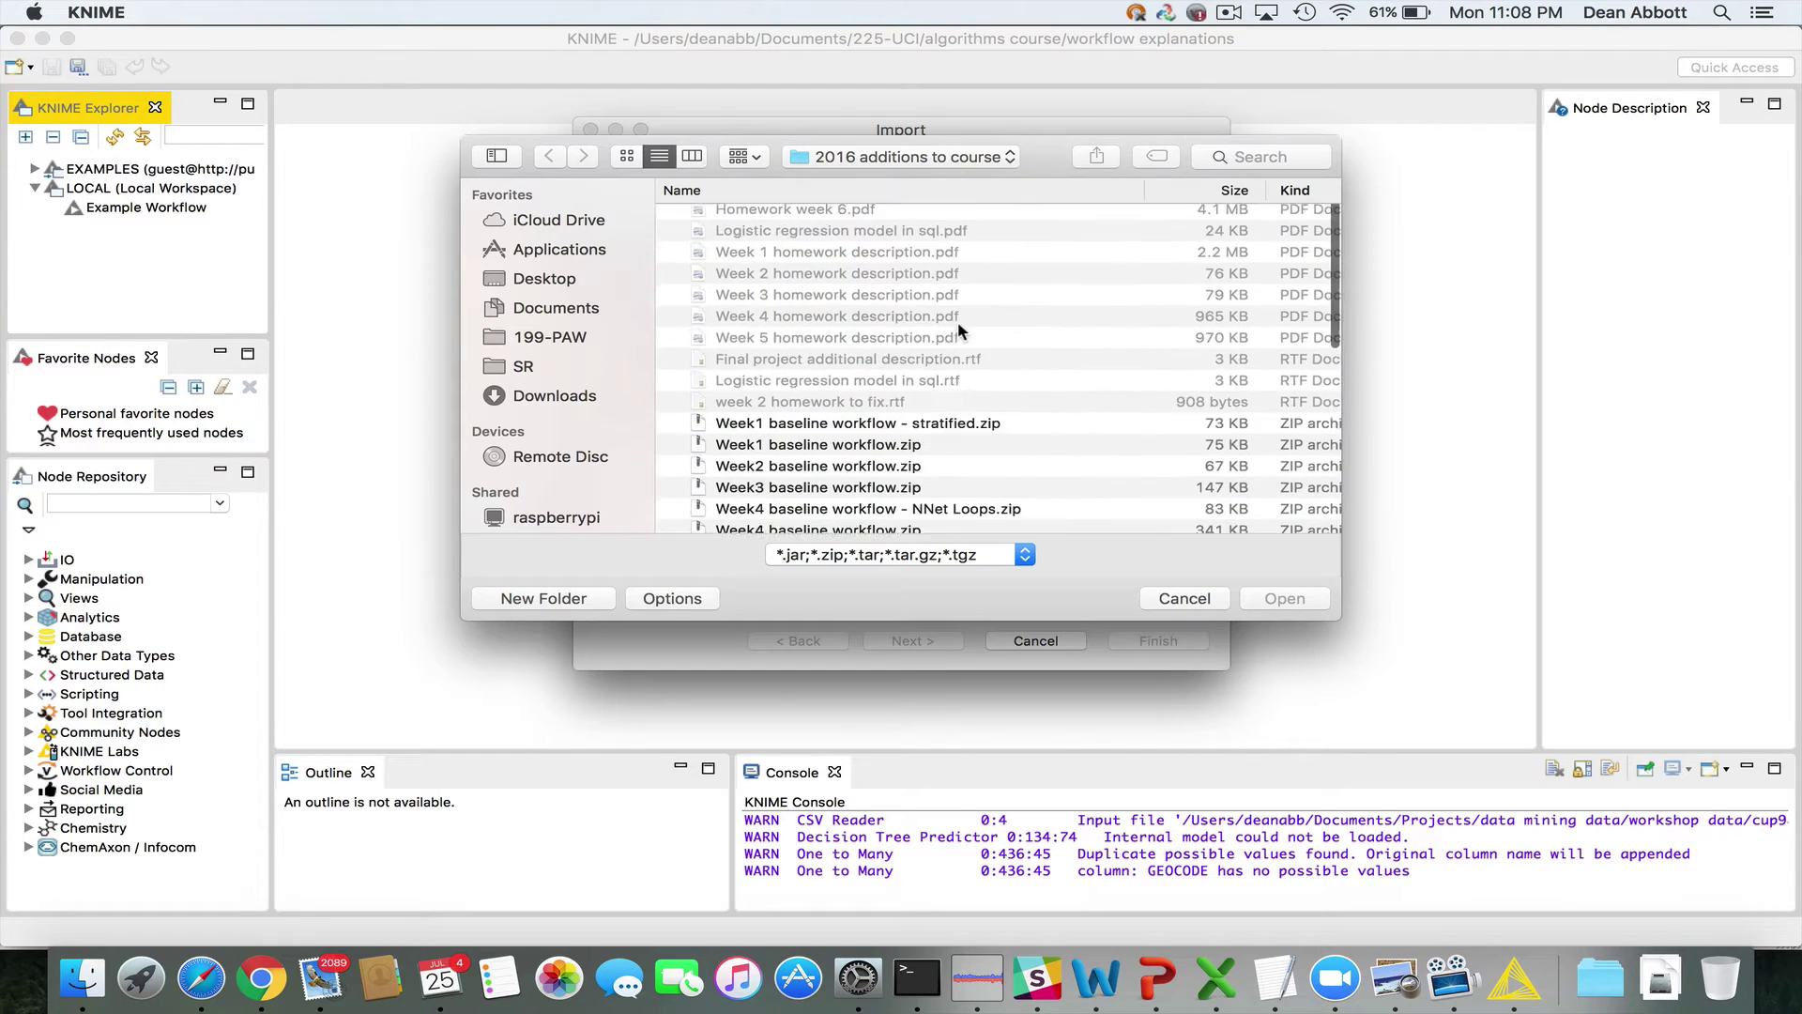
pyautogui.scroll(-3, 959, 329)
pyautogui.click(817, 376)
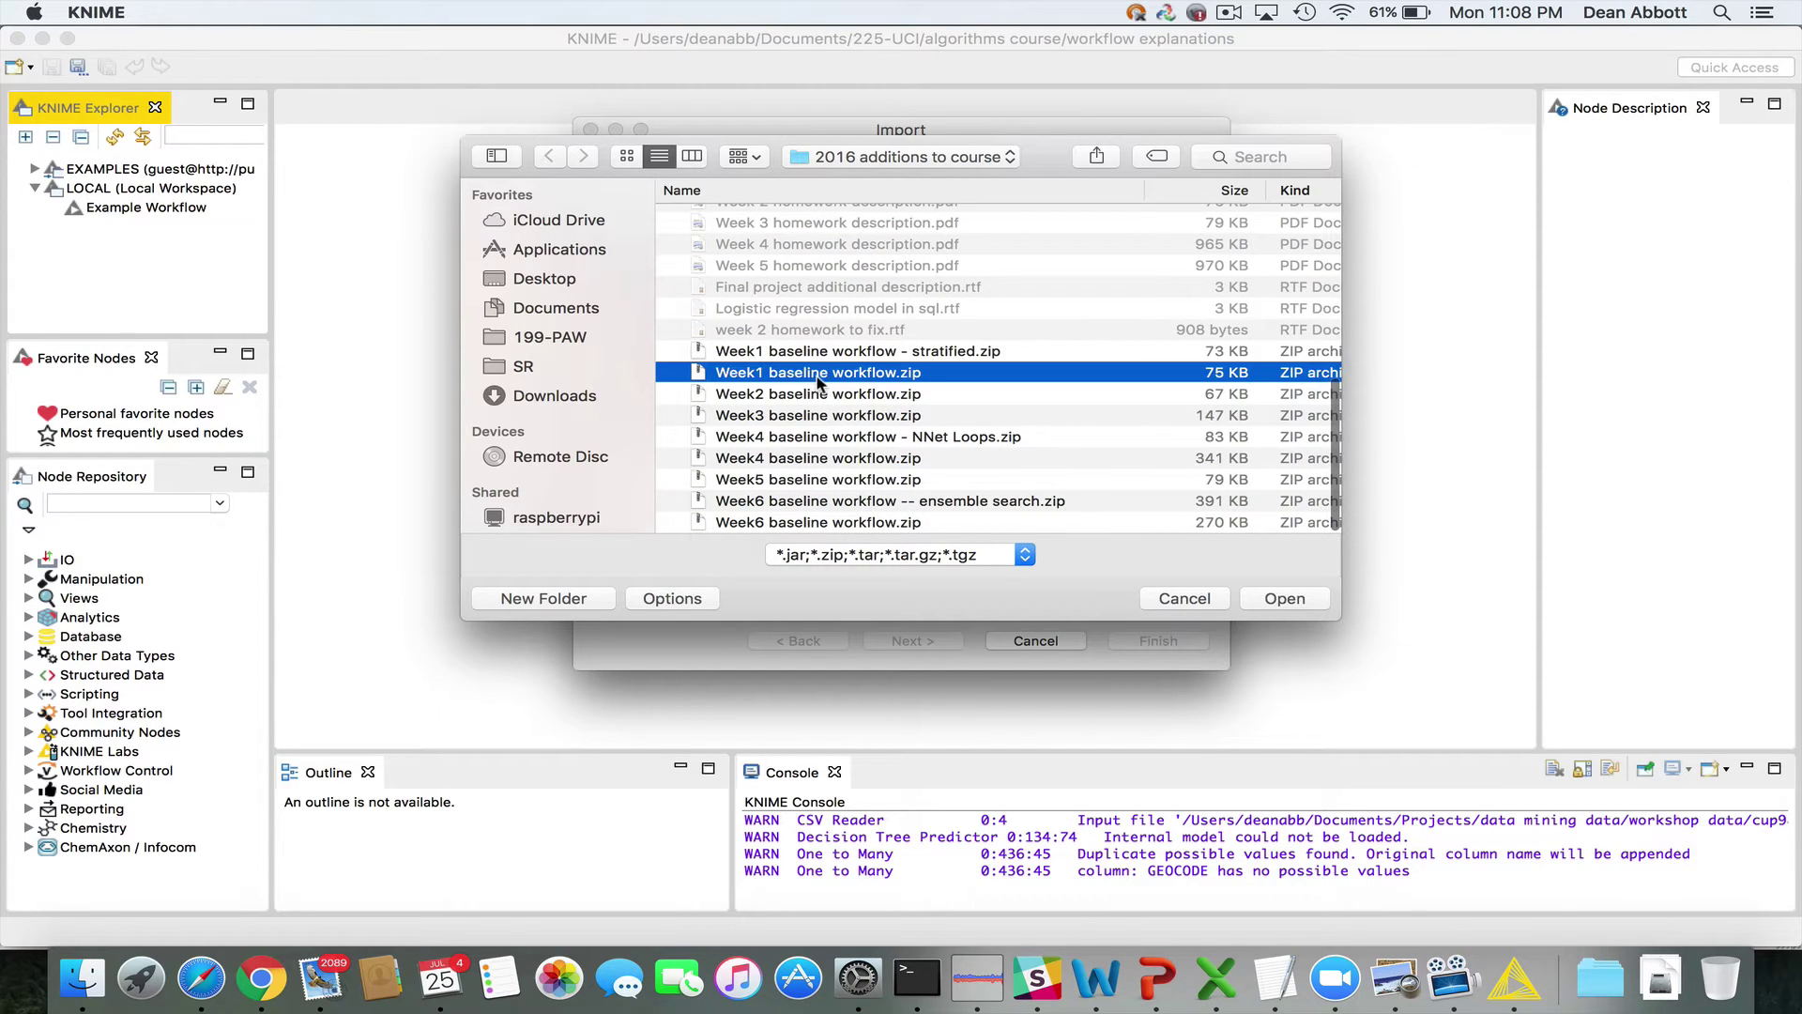
pyautogui.click(1283, 599)
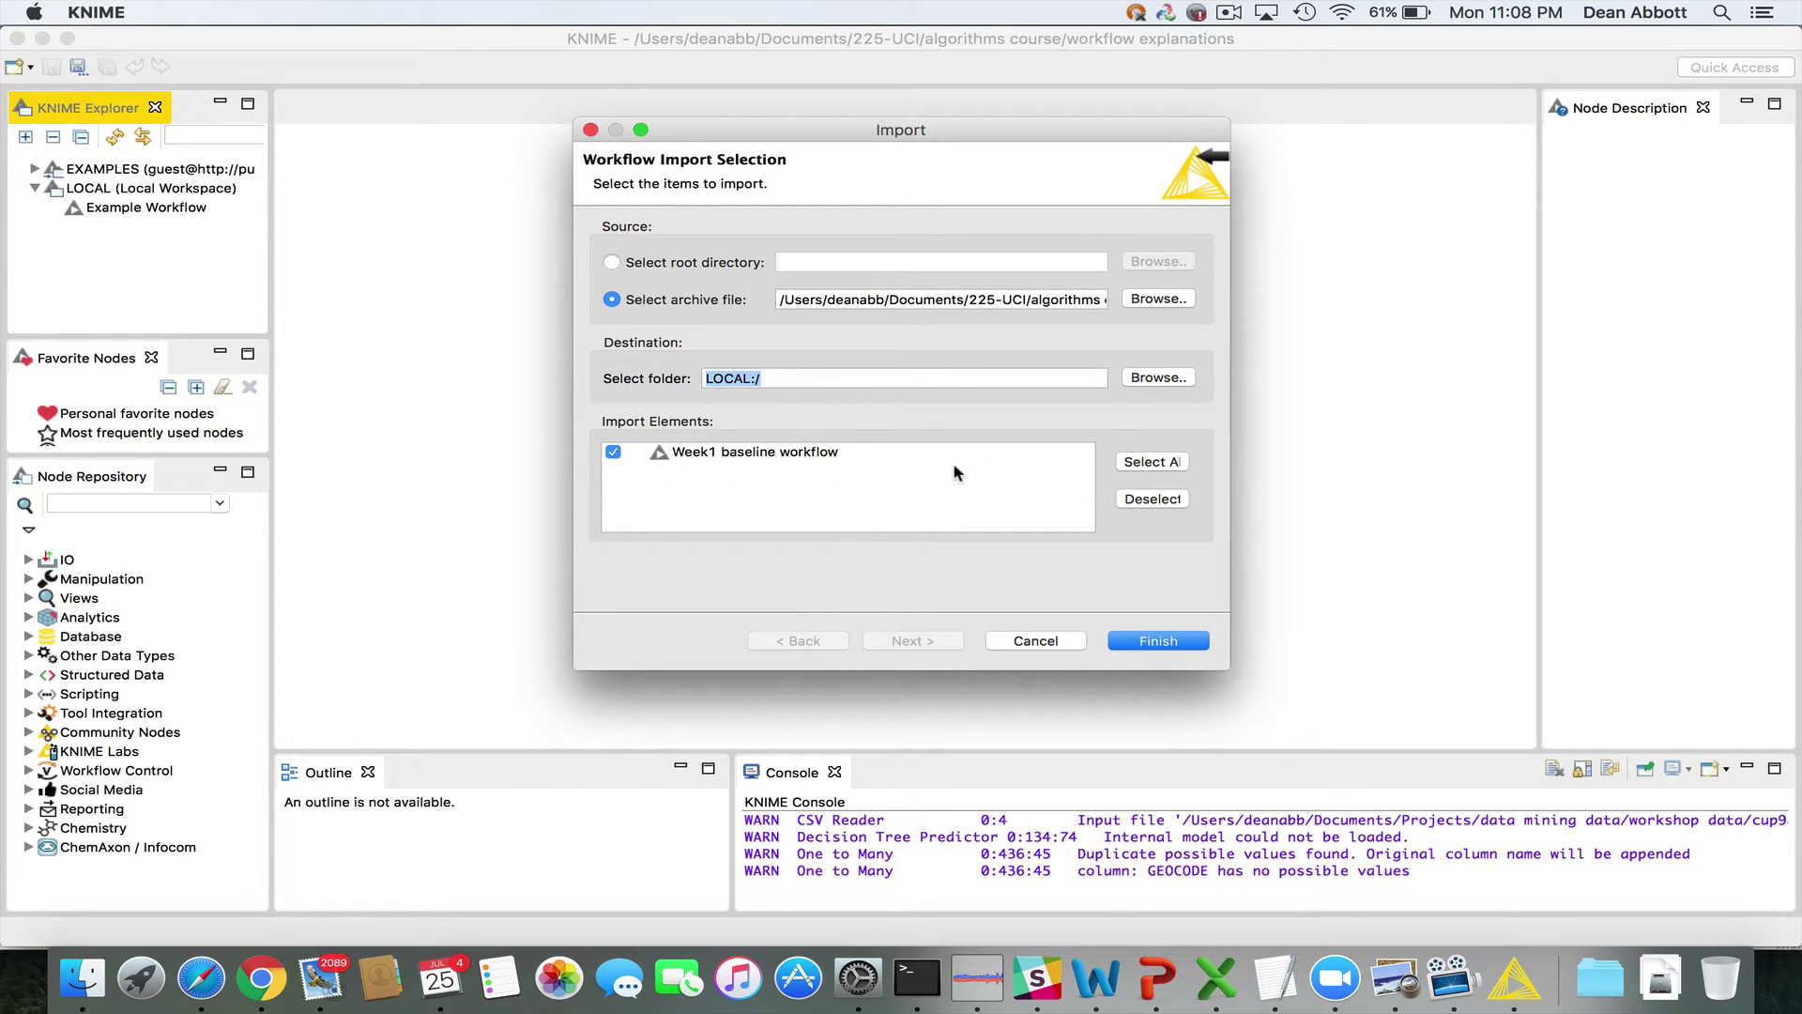
# - Select the Week1 baseline workflow entry and finish the import into LOCAL
pyautogui.click(797, 458)
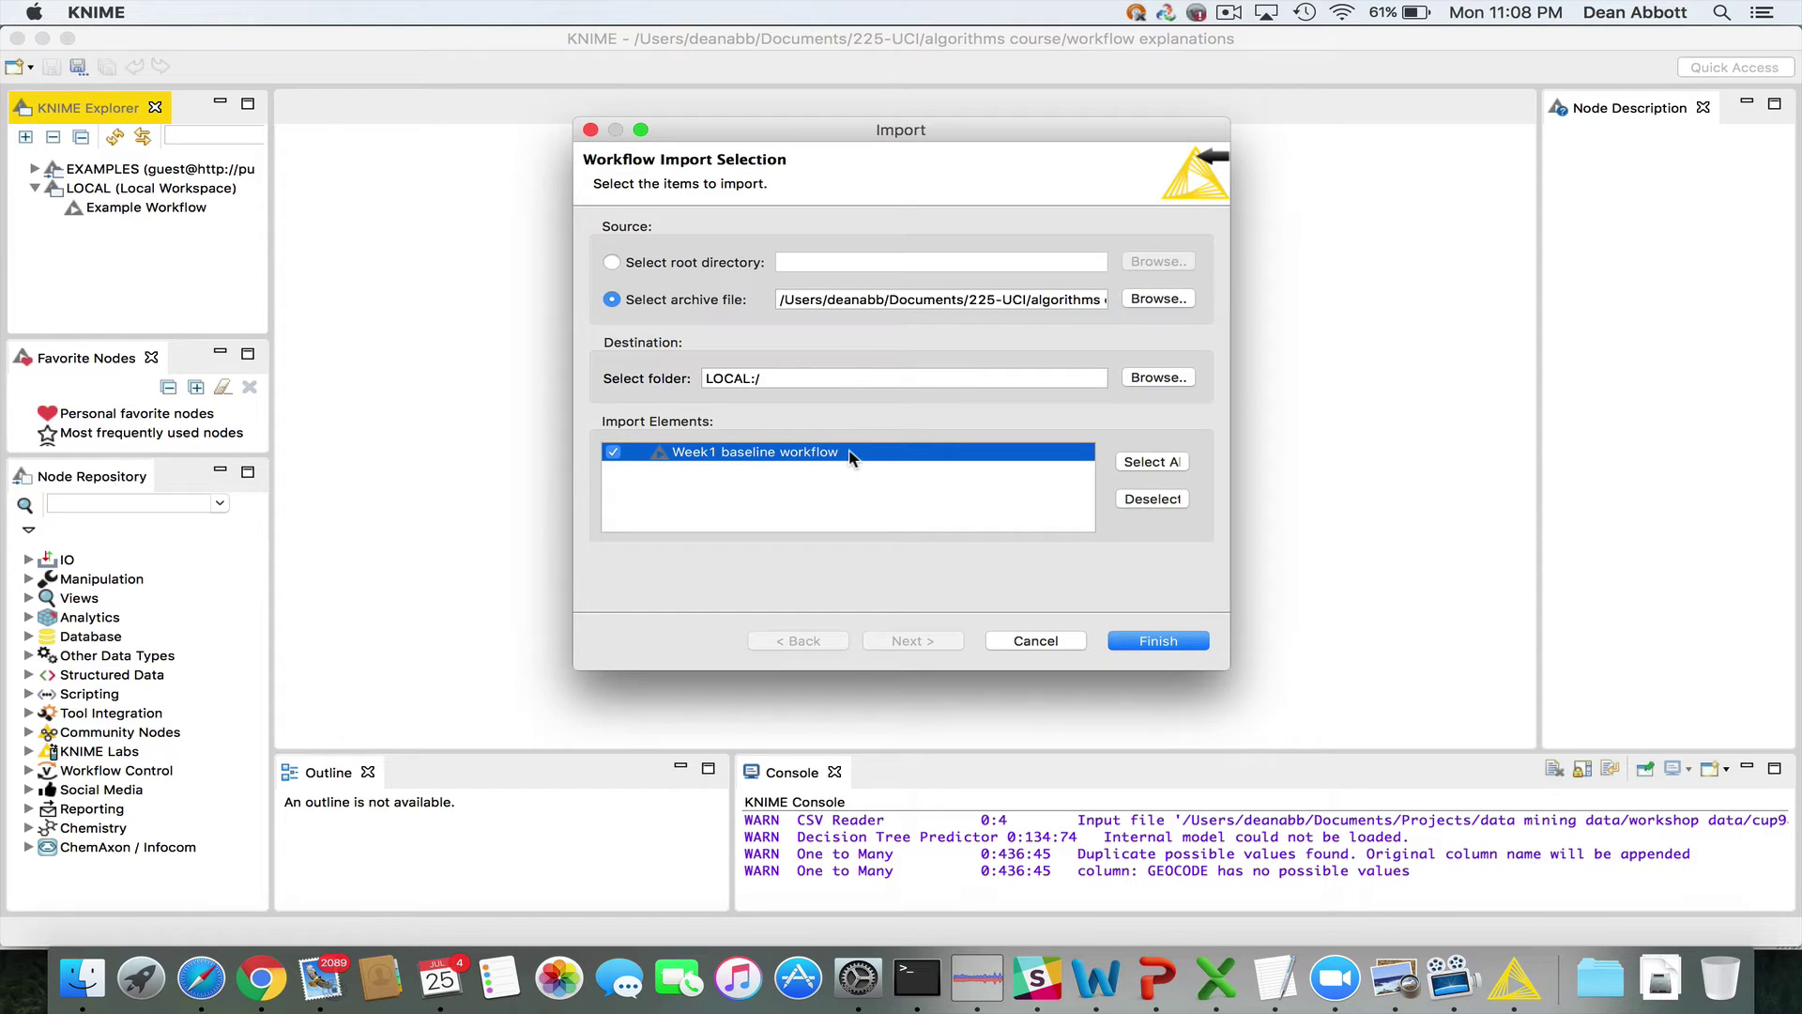
pyautogui.click(1149, 642)
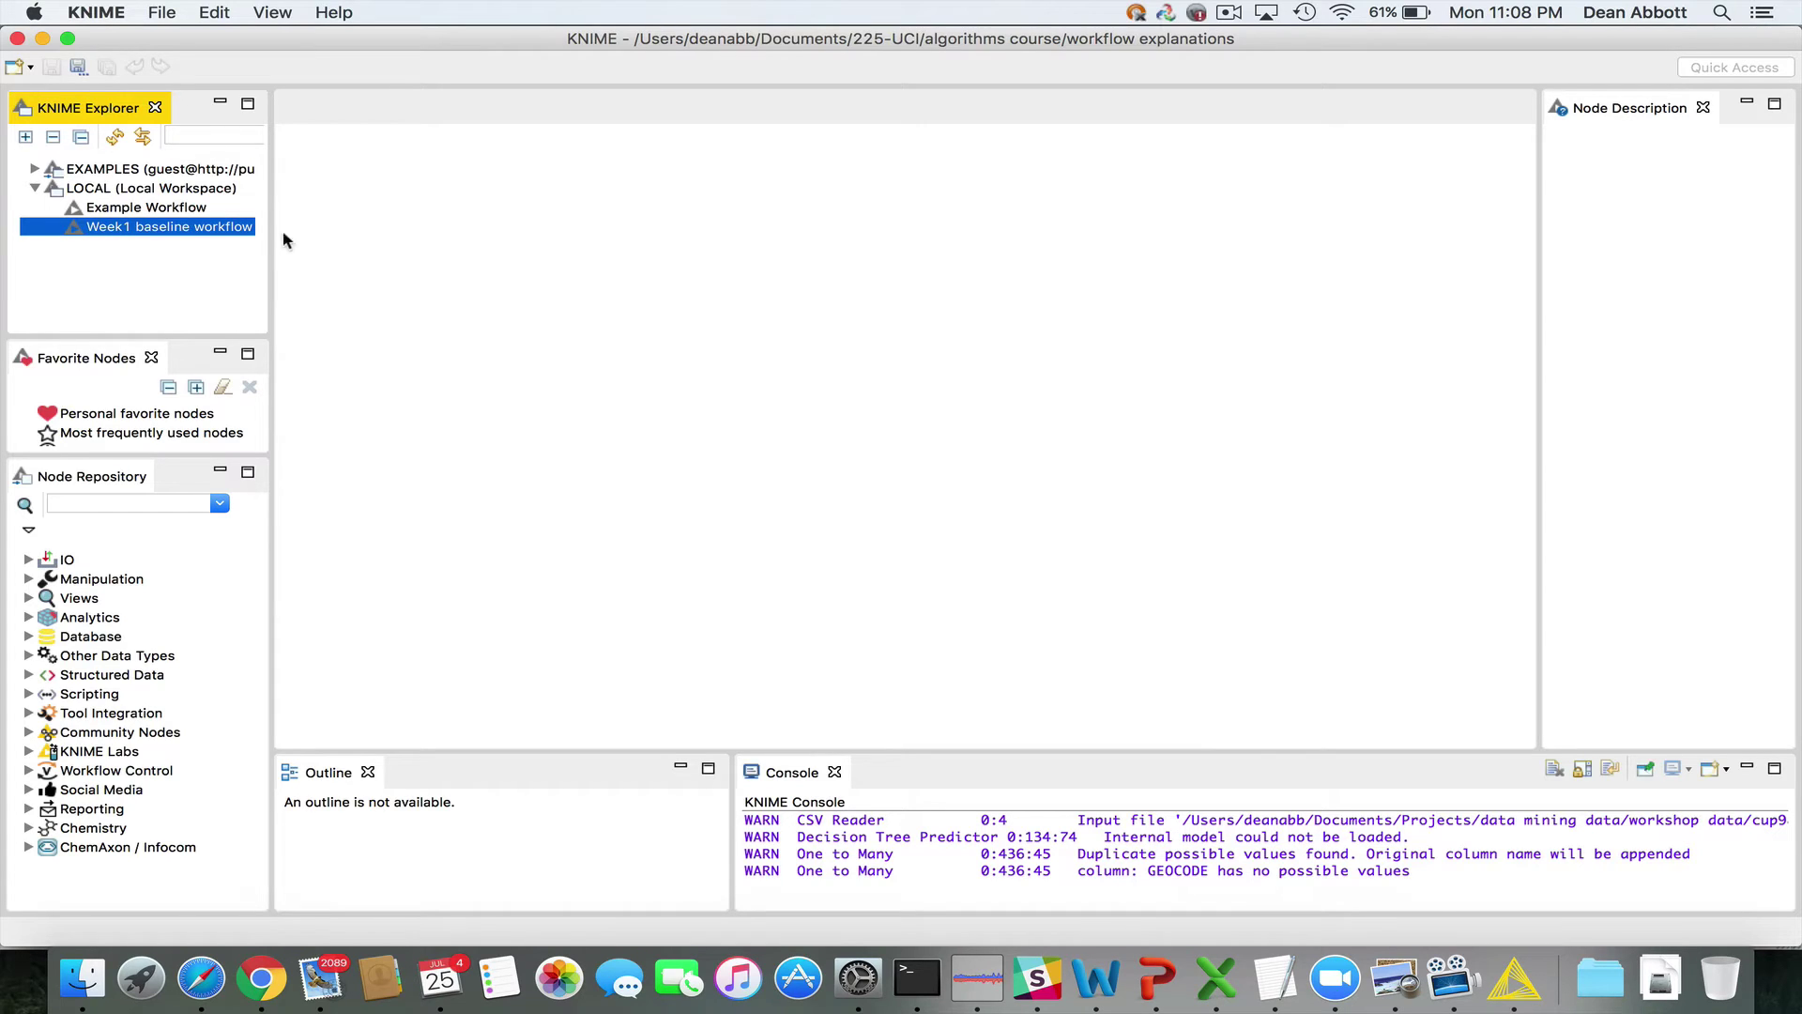
# - Open Week1 baseline workflow in the editor to view its CSV Reader and model branches
pyautogui.doubleClick(156, 234)
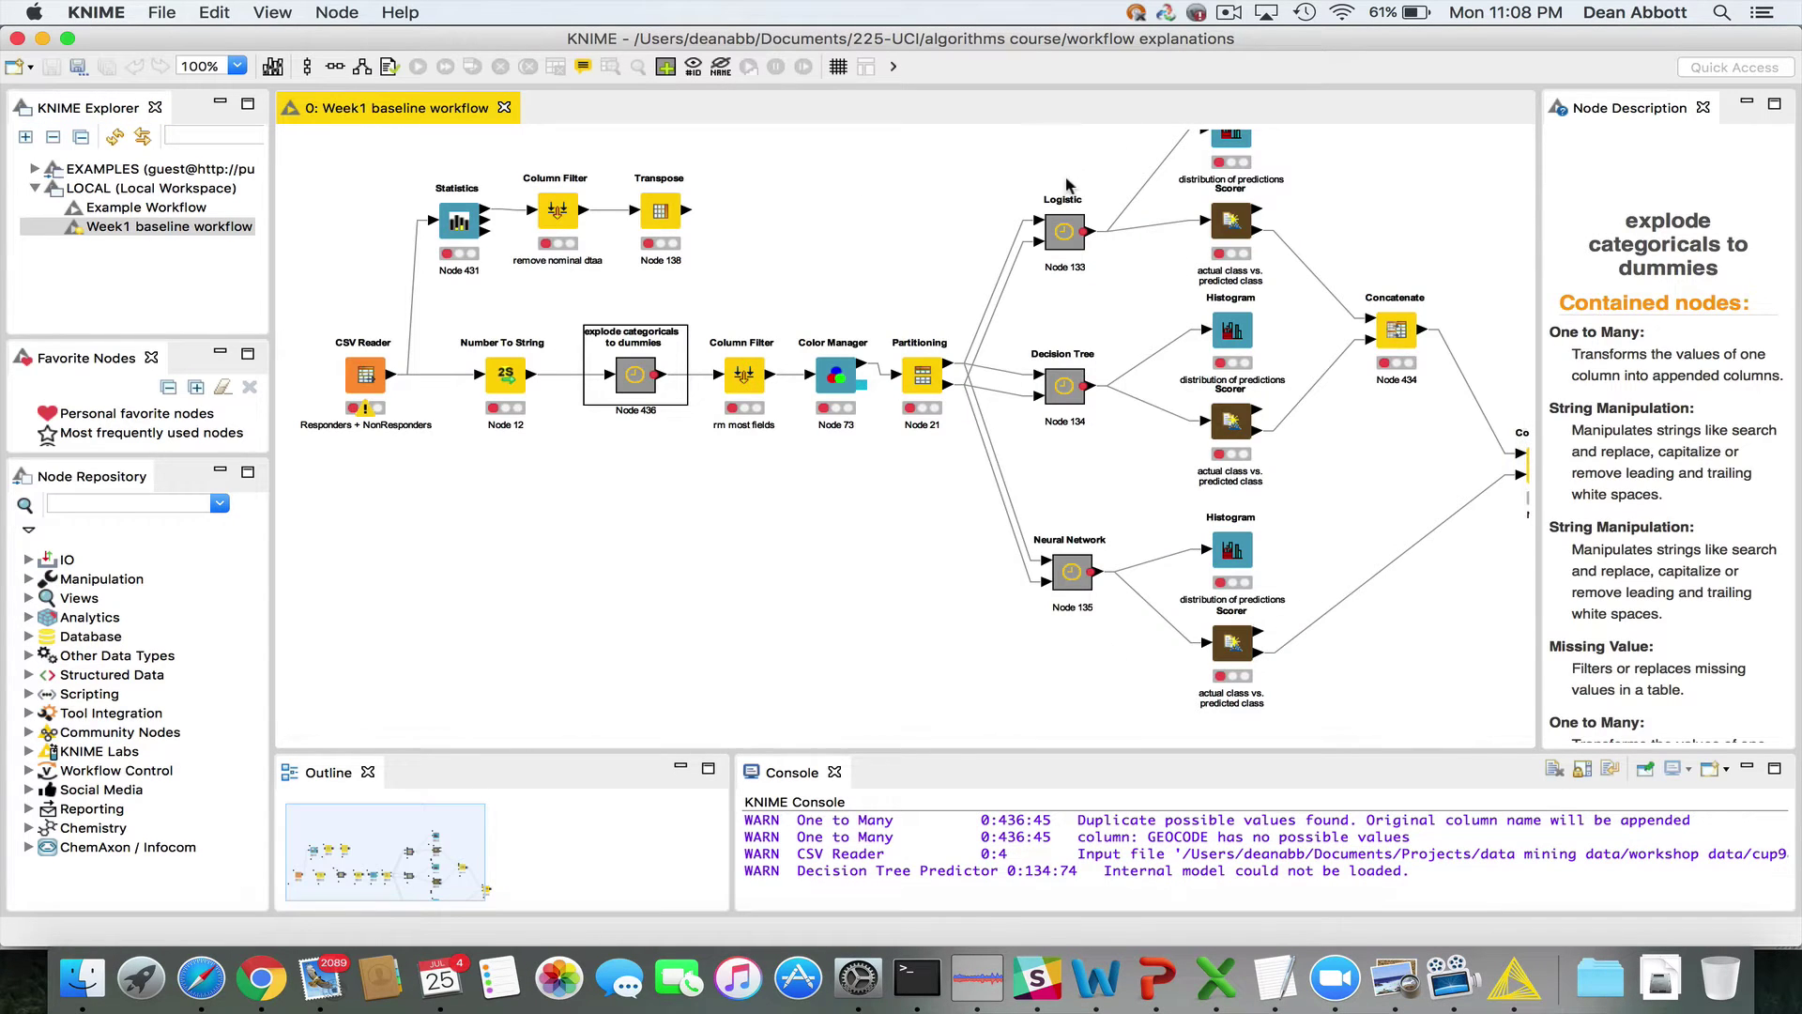
pyautogui.scroll(2, 1077, 195)
pyautogui.scroll(-2, 1076, 195)
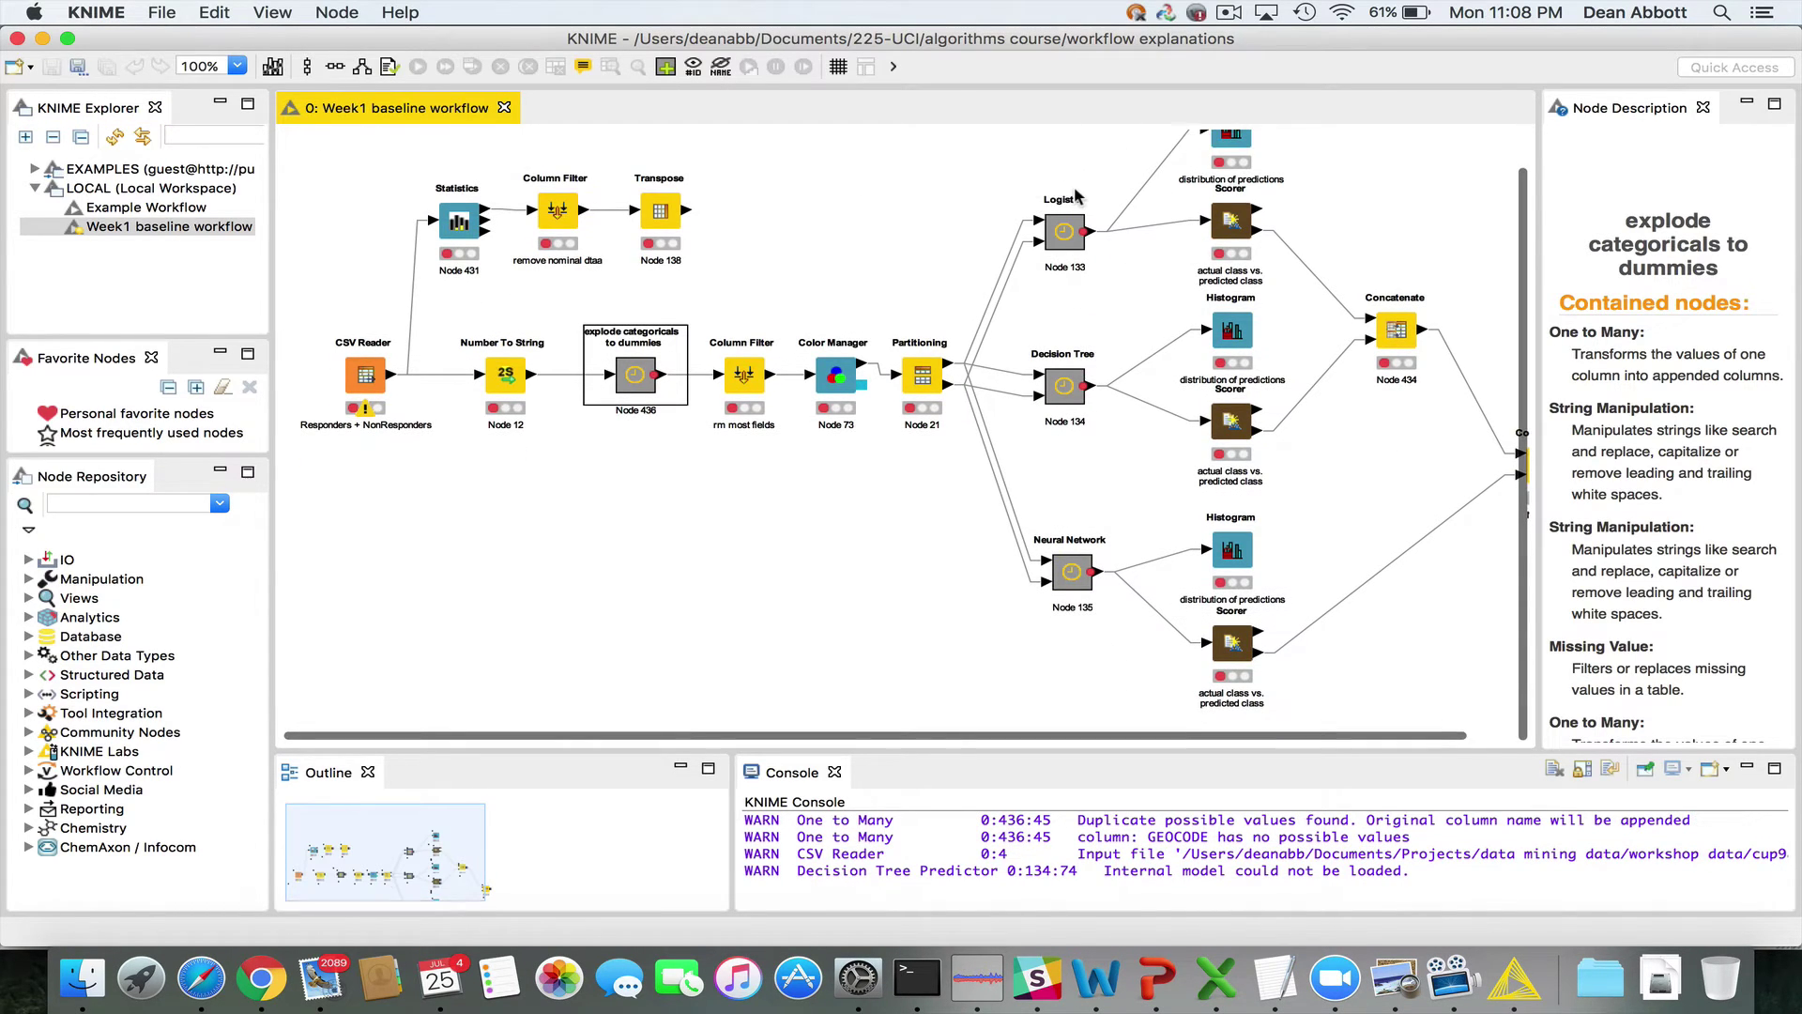
pyautogui.click(158, 12)
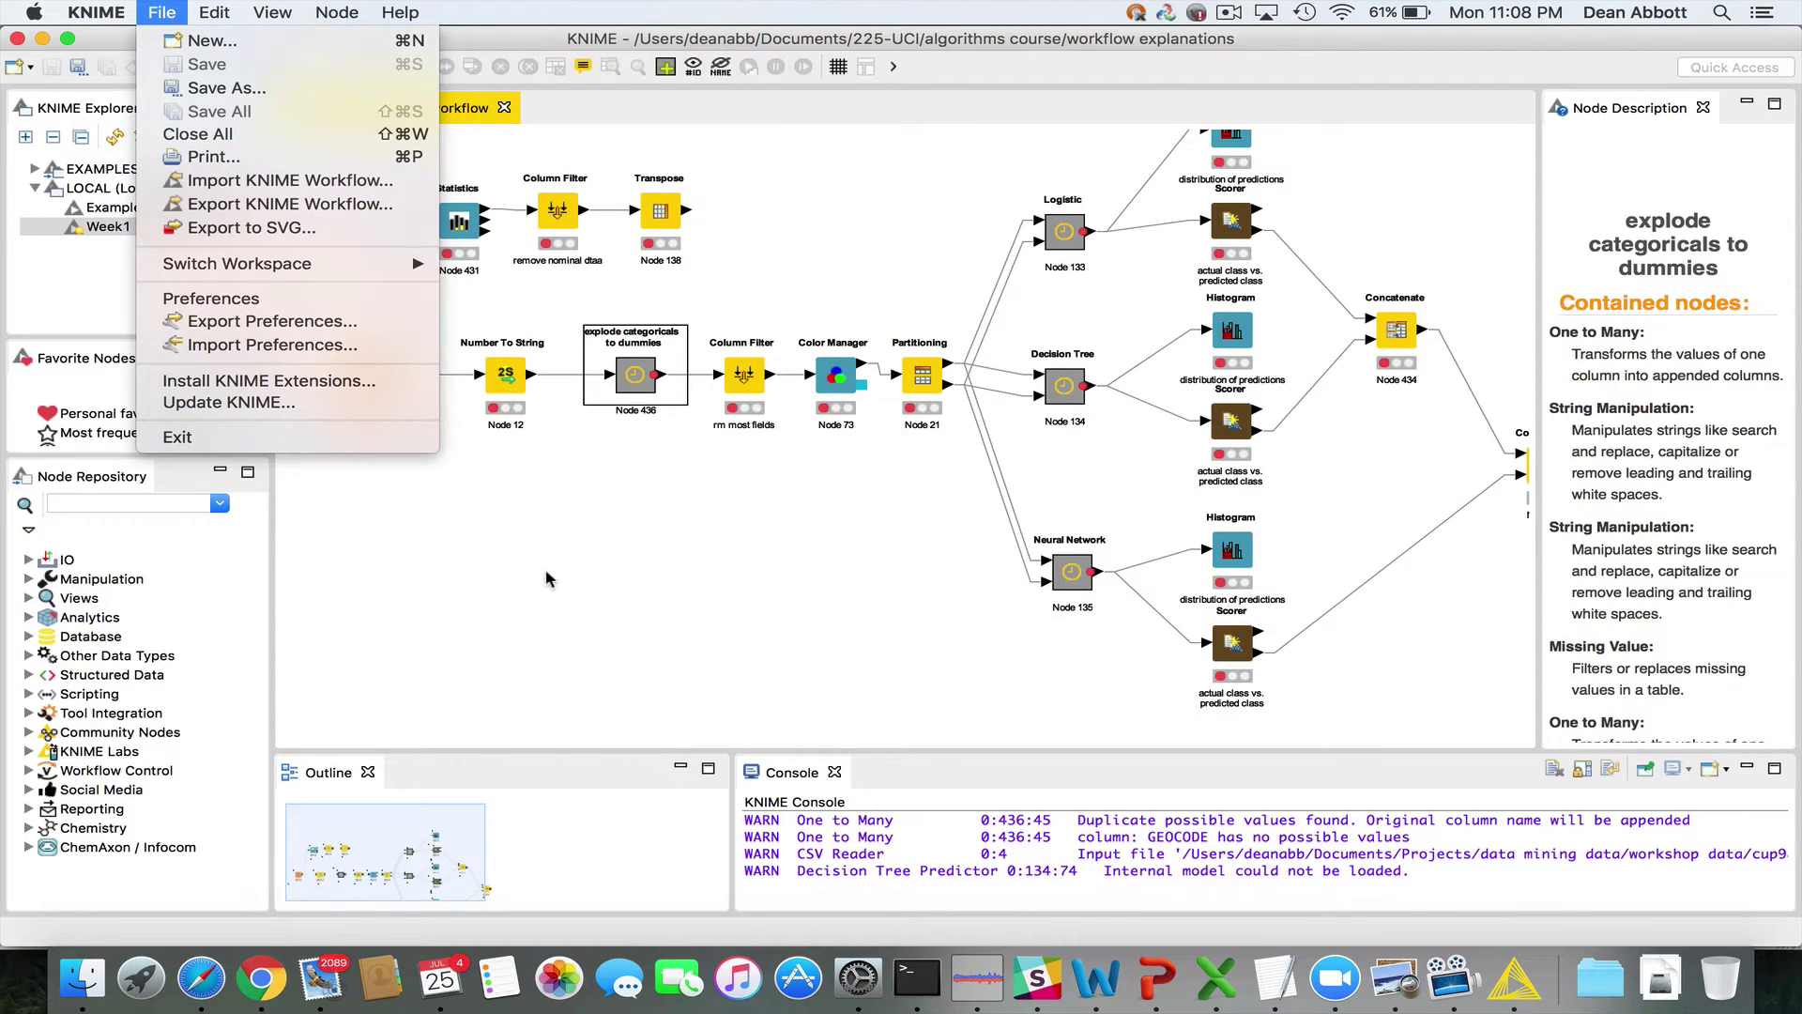
# - Restart the KNIME workflow import with 'Select root directory' as the source
pyautogui.click(234, 286)
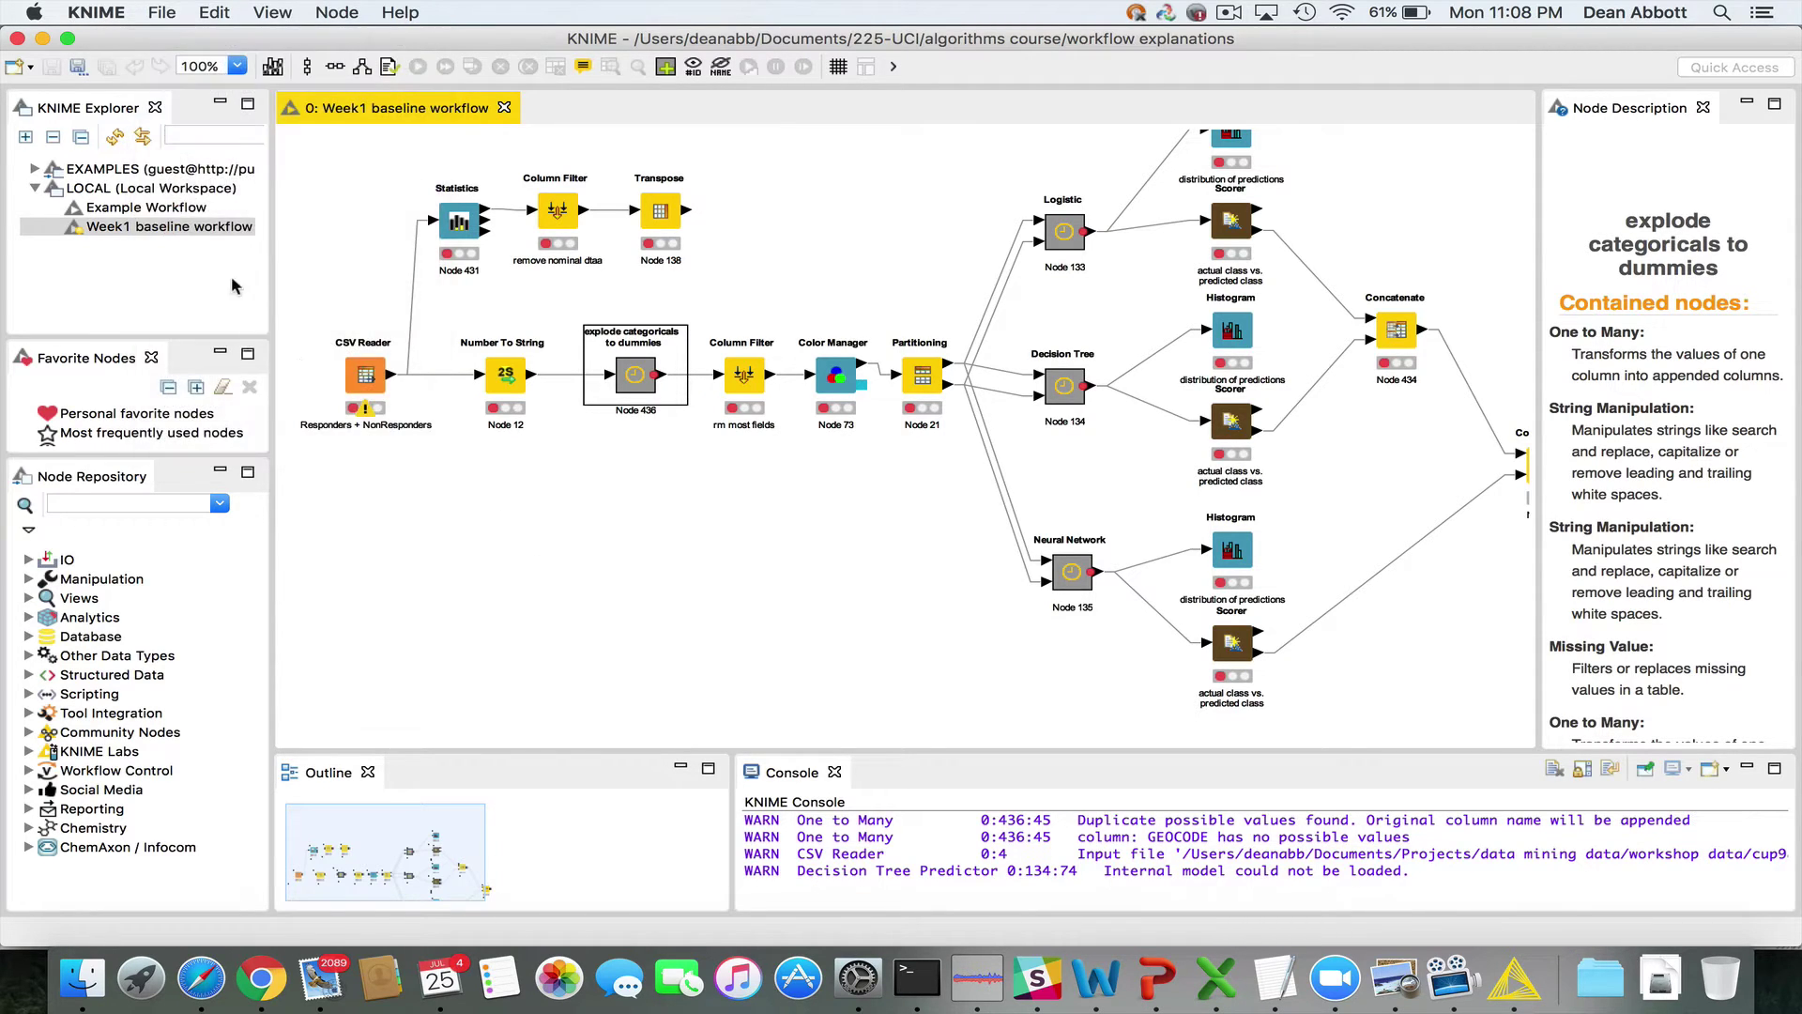
pyautogui.click(158, 12)
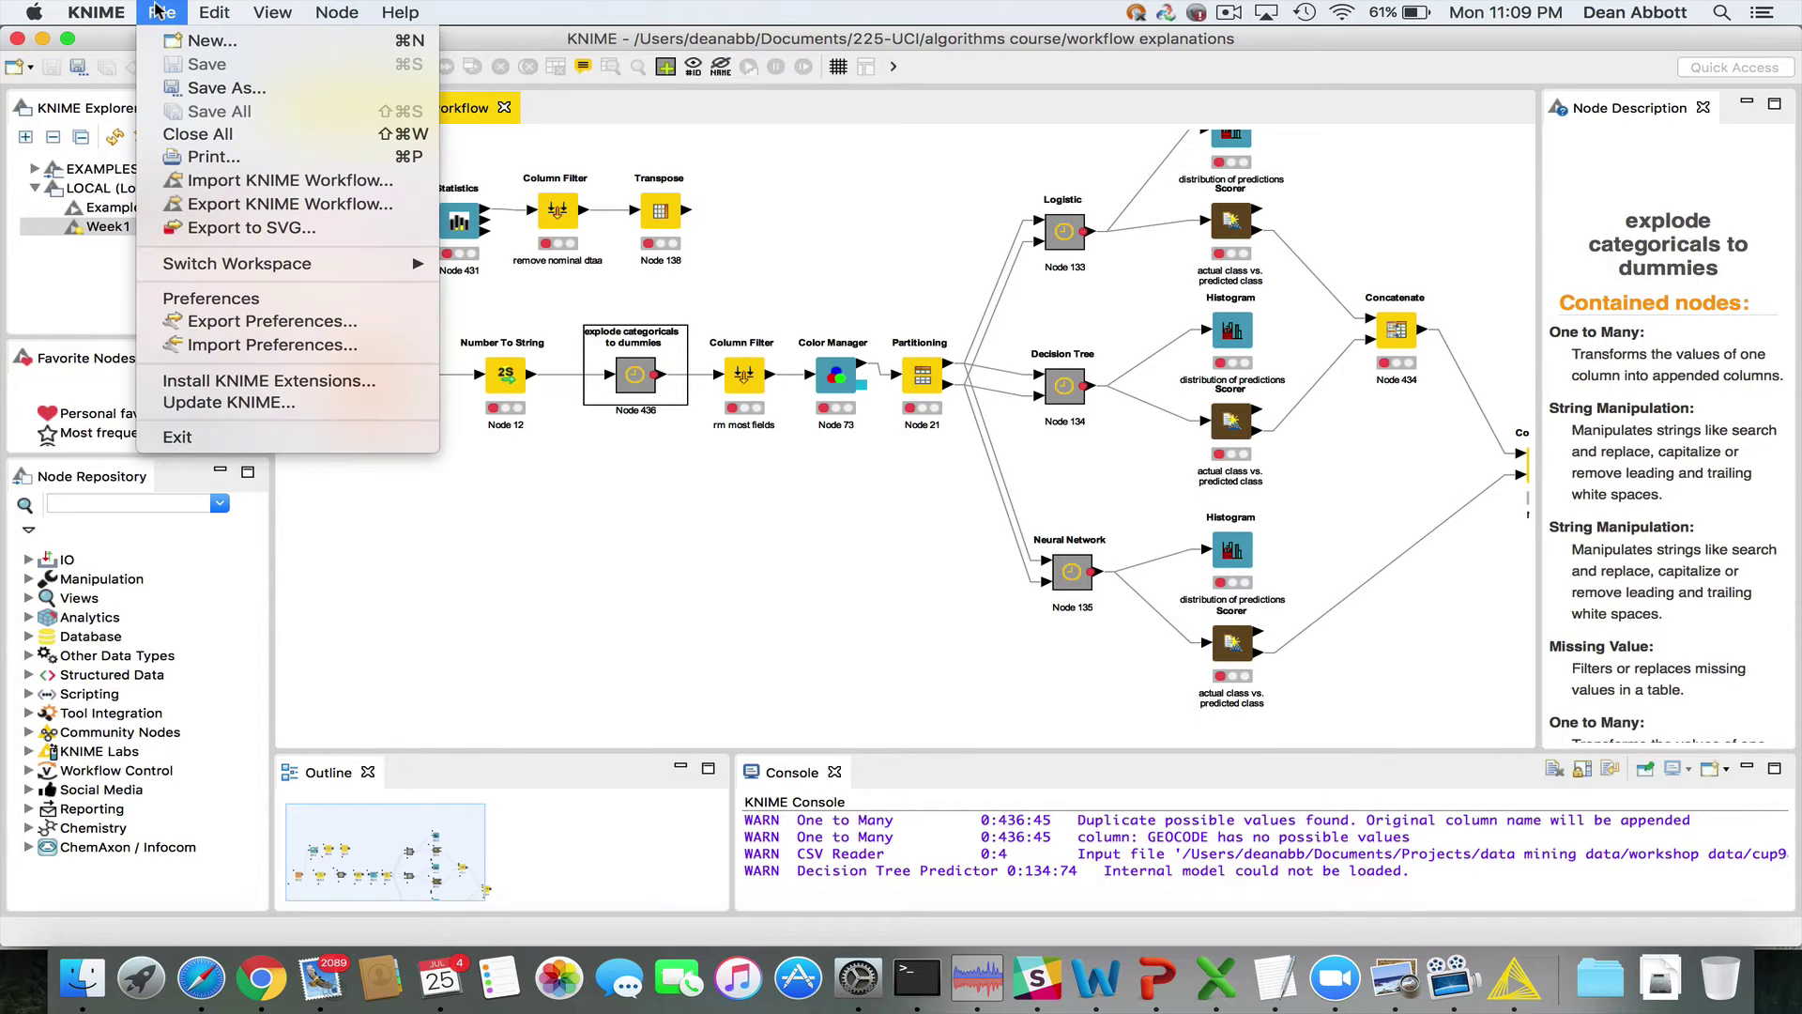
pyautogui.click(282, 188)
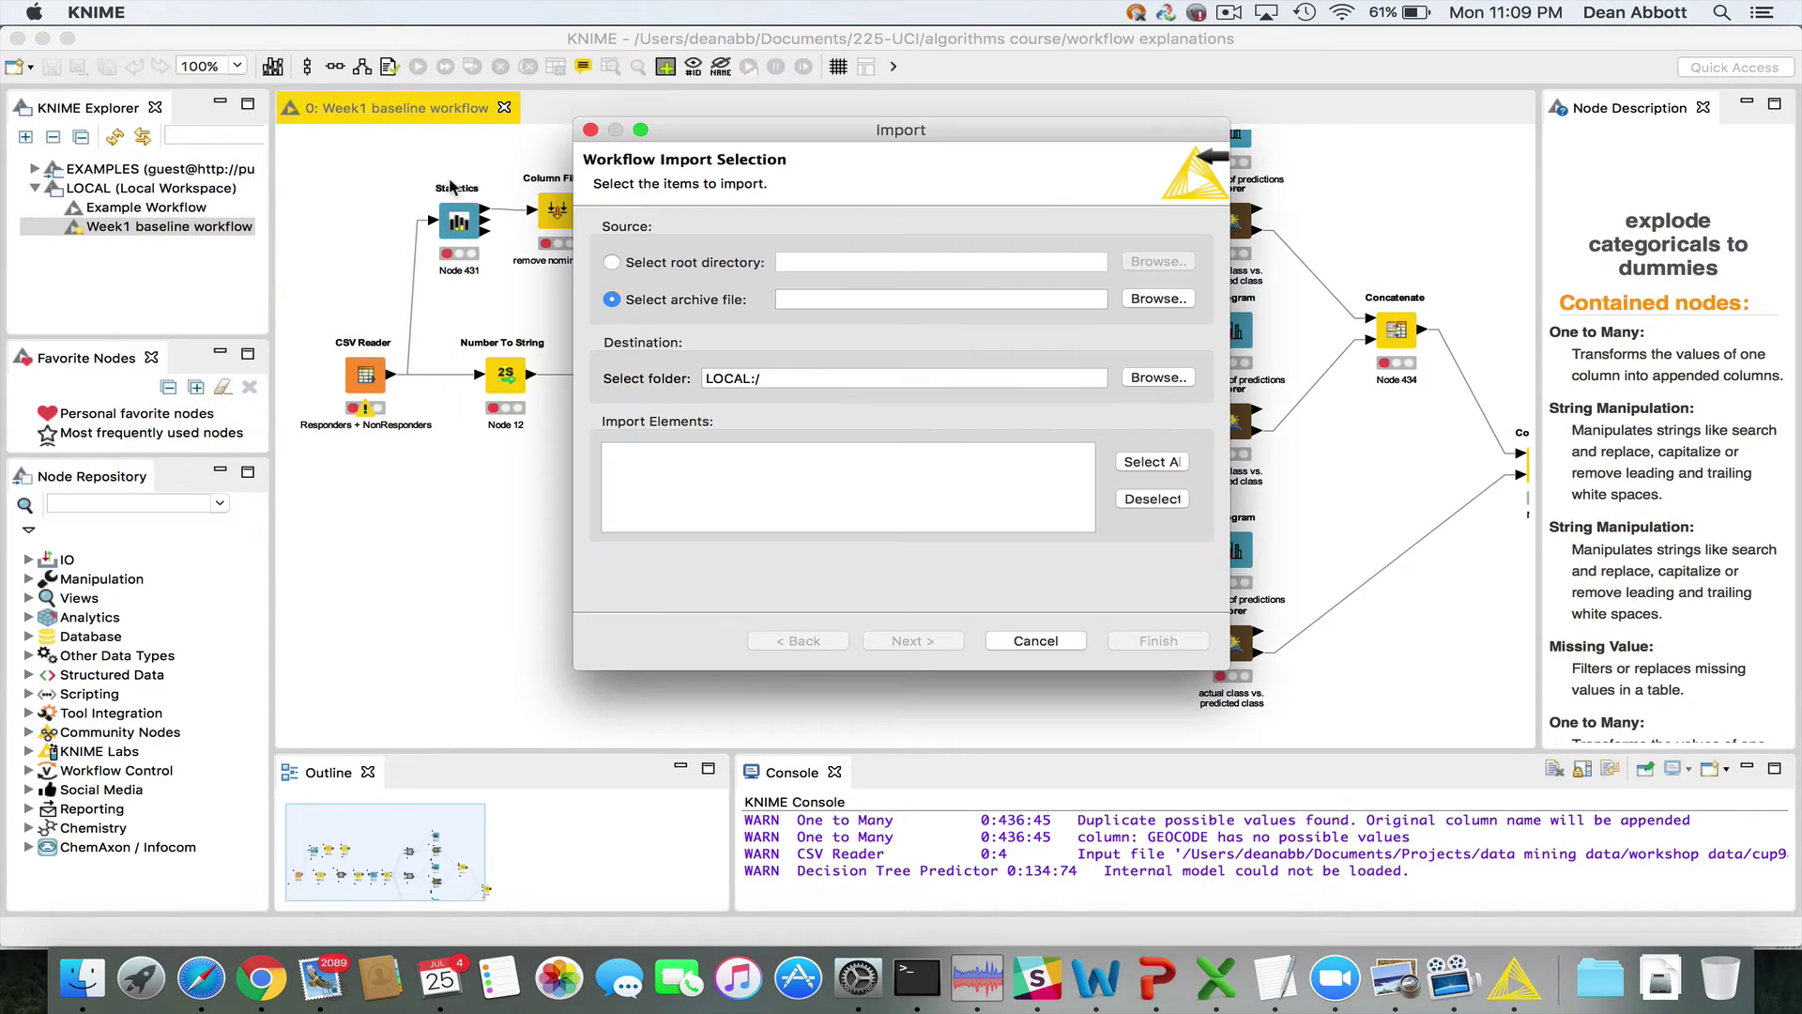
pyautogui.click(701, 263)
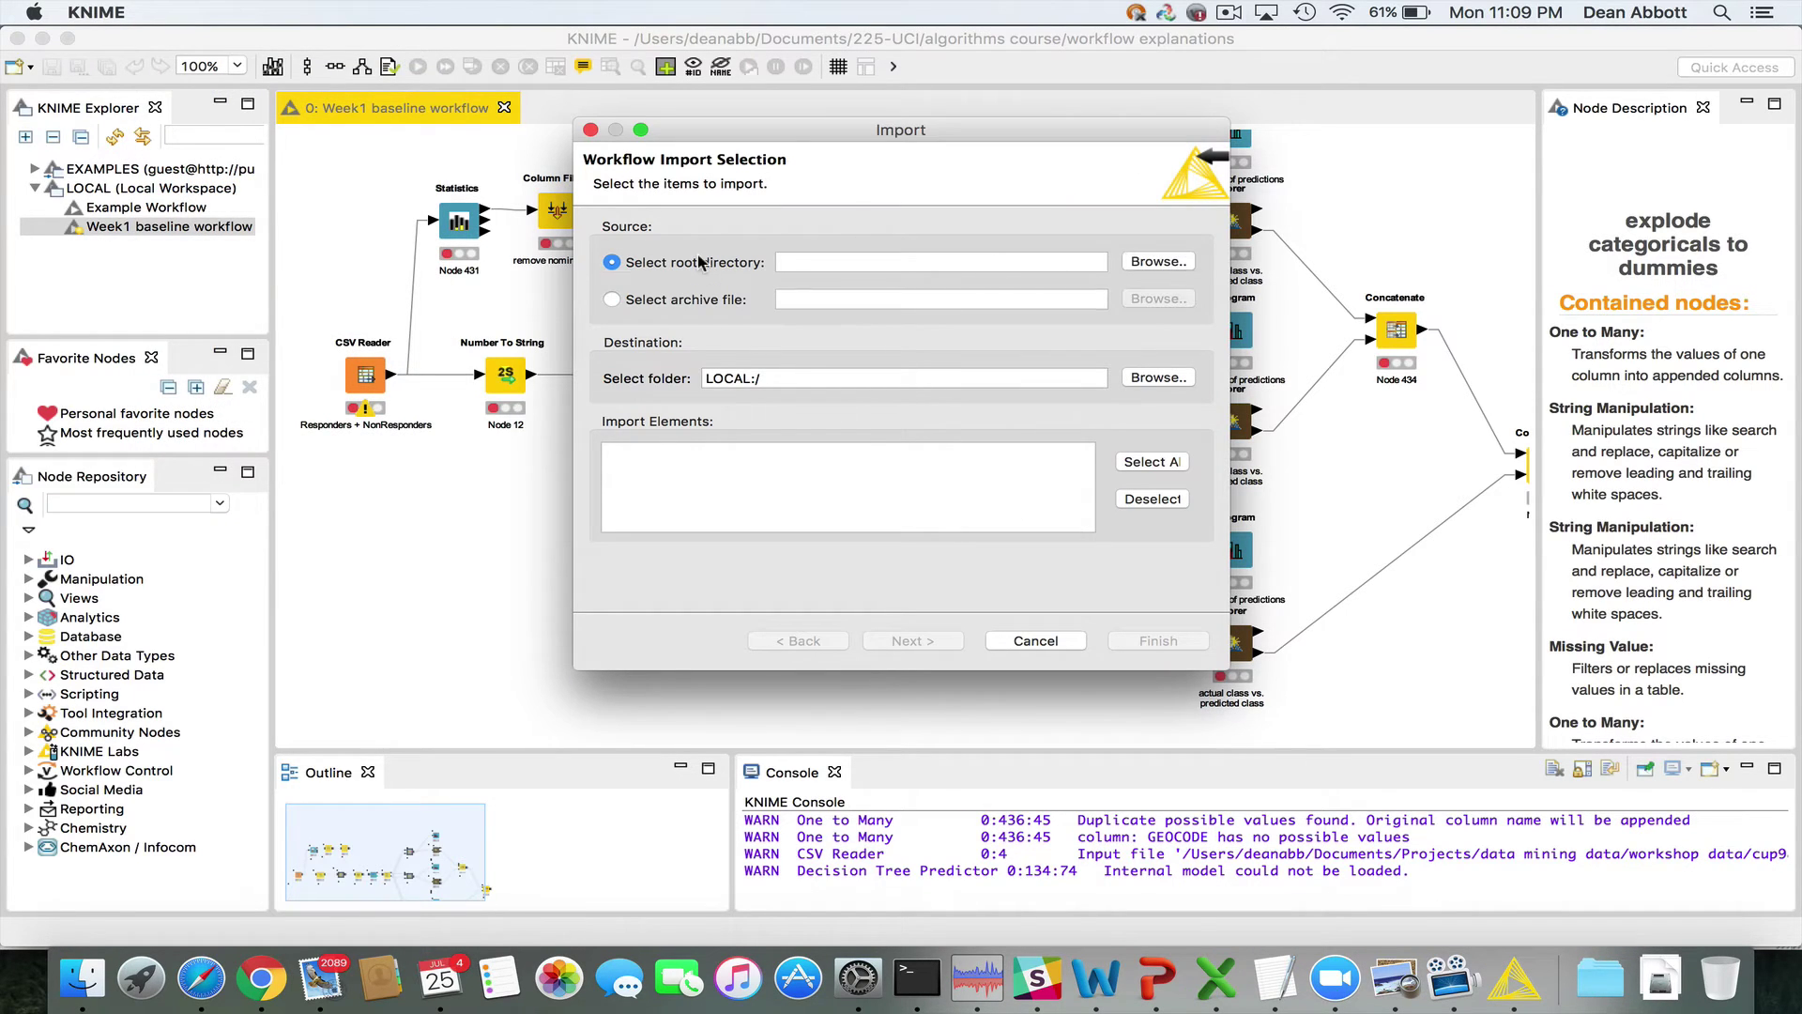
# - Choose the Week1 baseline workflow folder as the import's root directory
pyautogui.click(1159, 262)
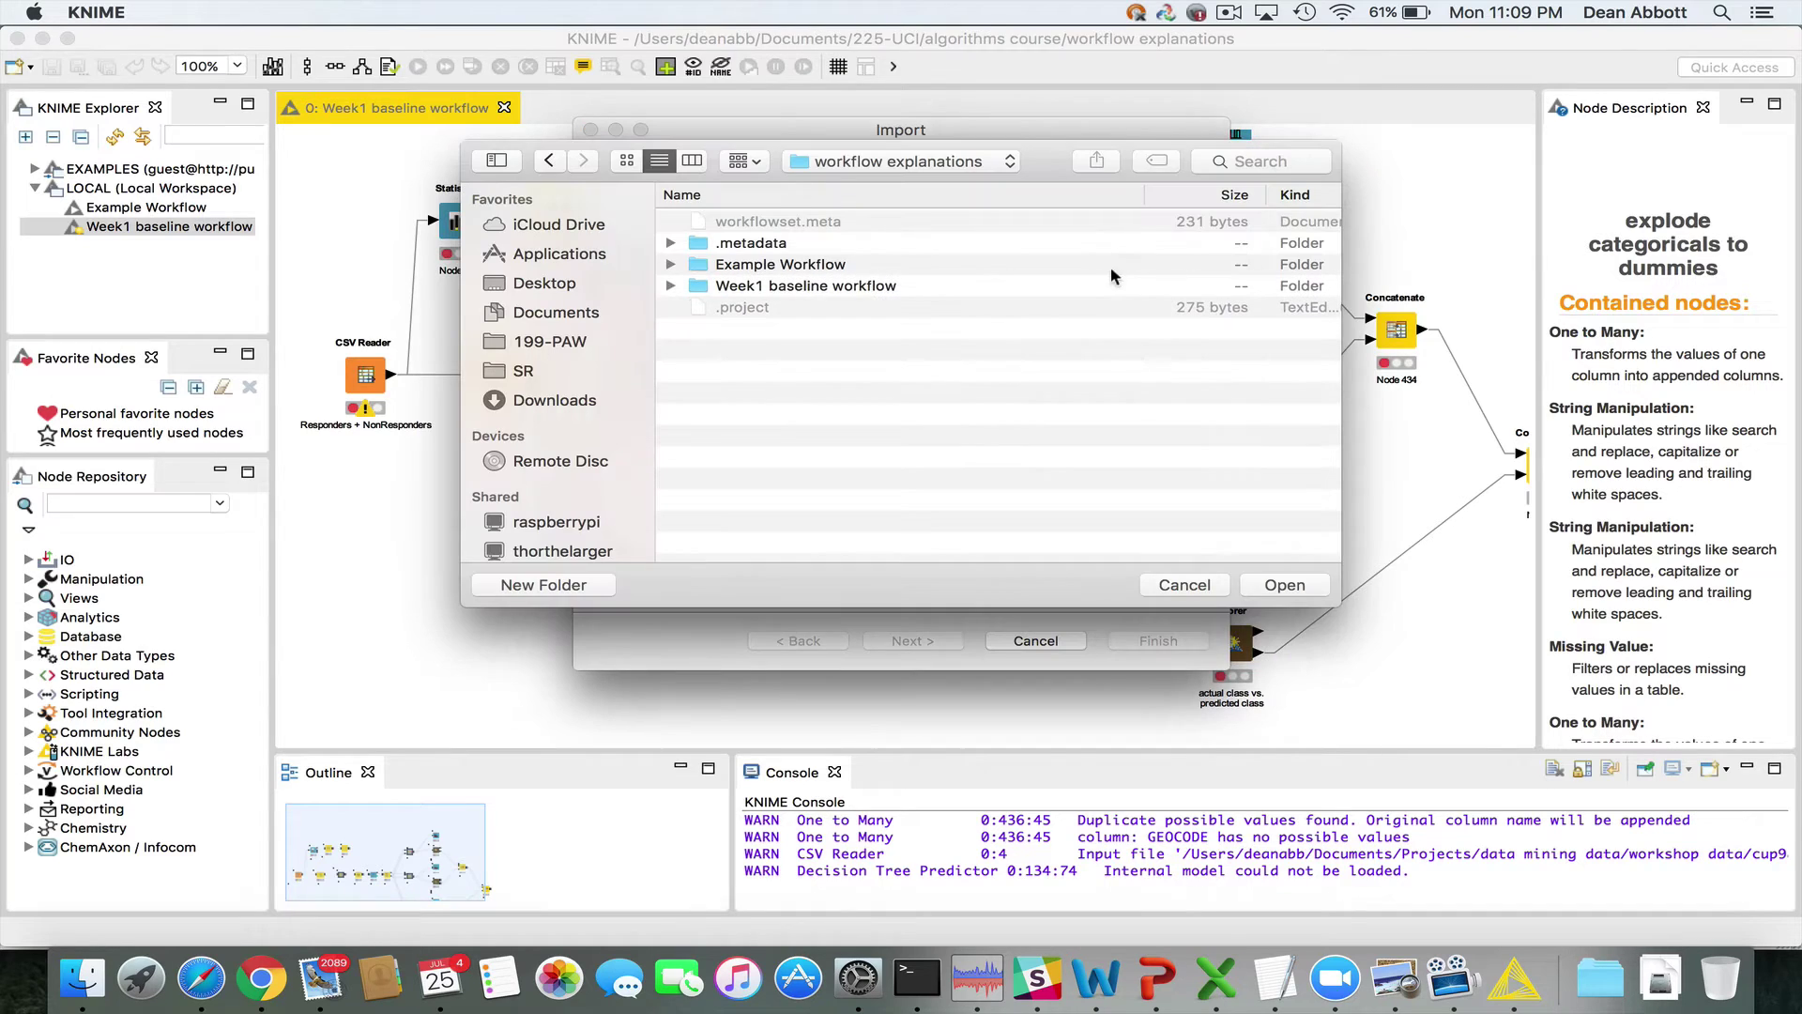
pyautogui.click(814, 289)
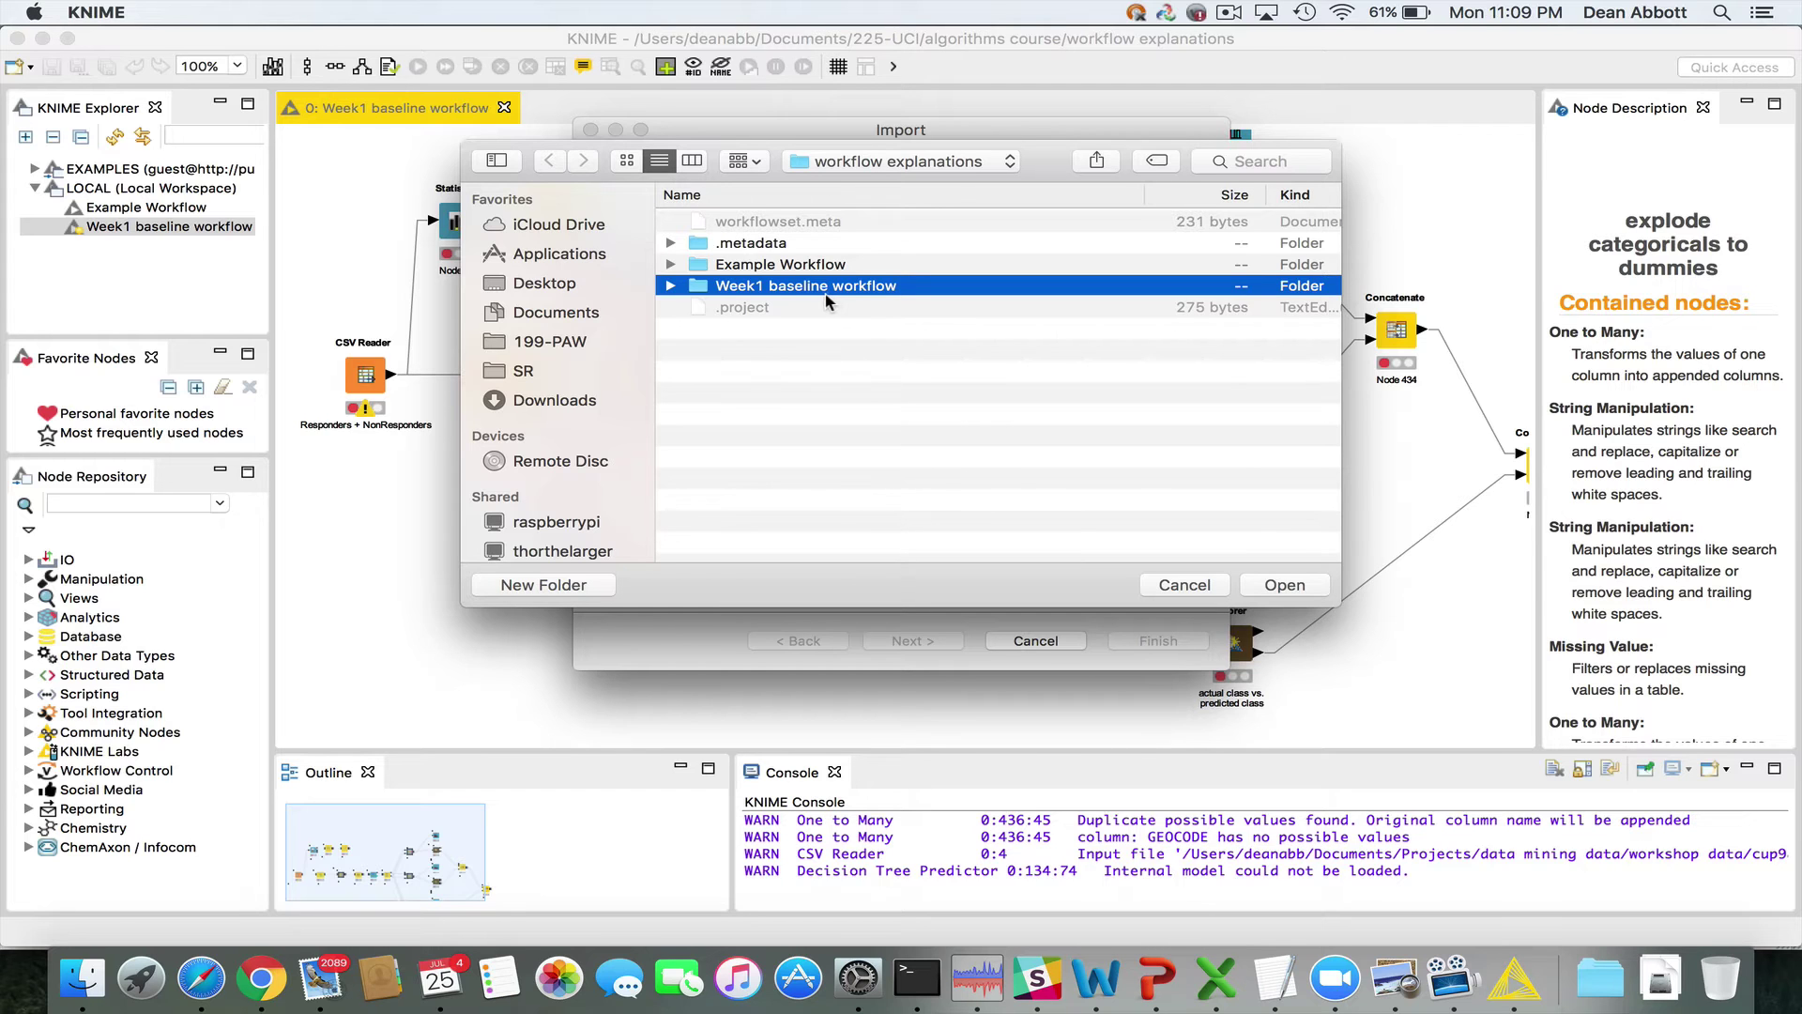
pyautogui.click(670, 286)
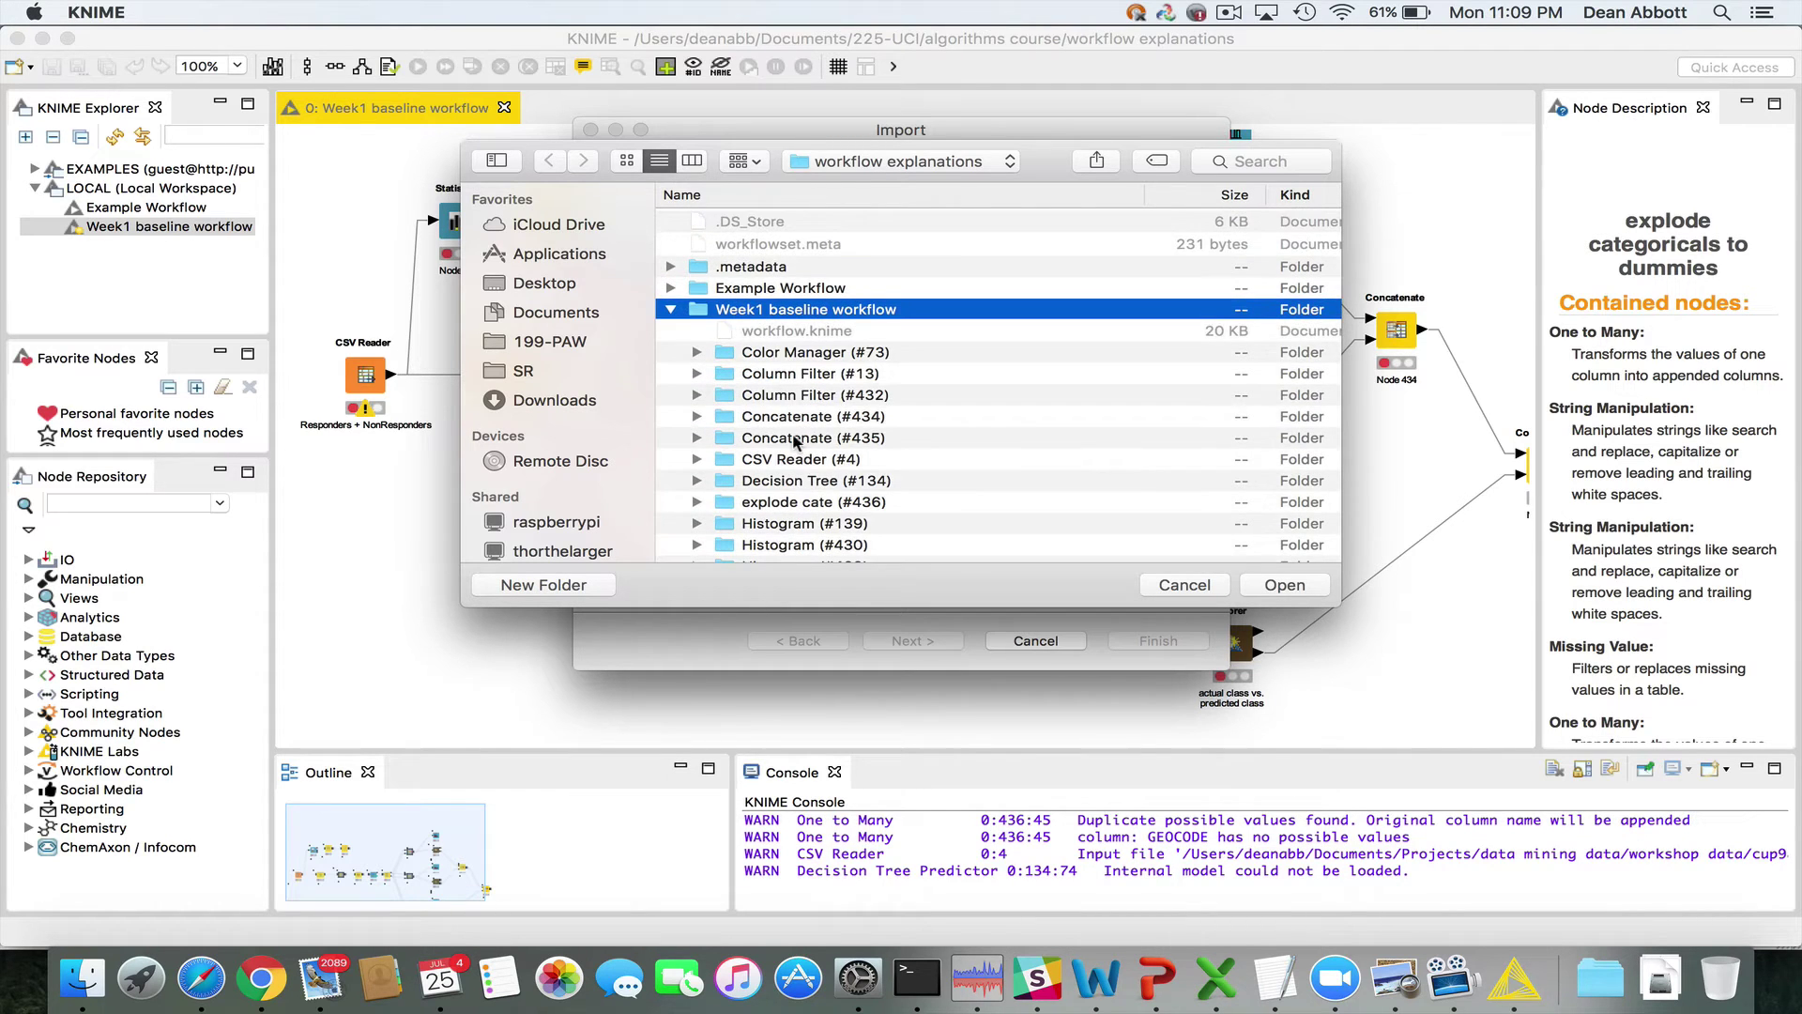
pyautogui.scroll(-5, 781, 316)
pyautogui.scroll(-3, 834, 495)
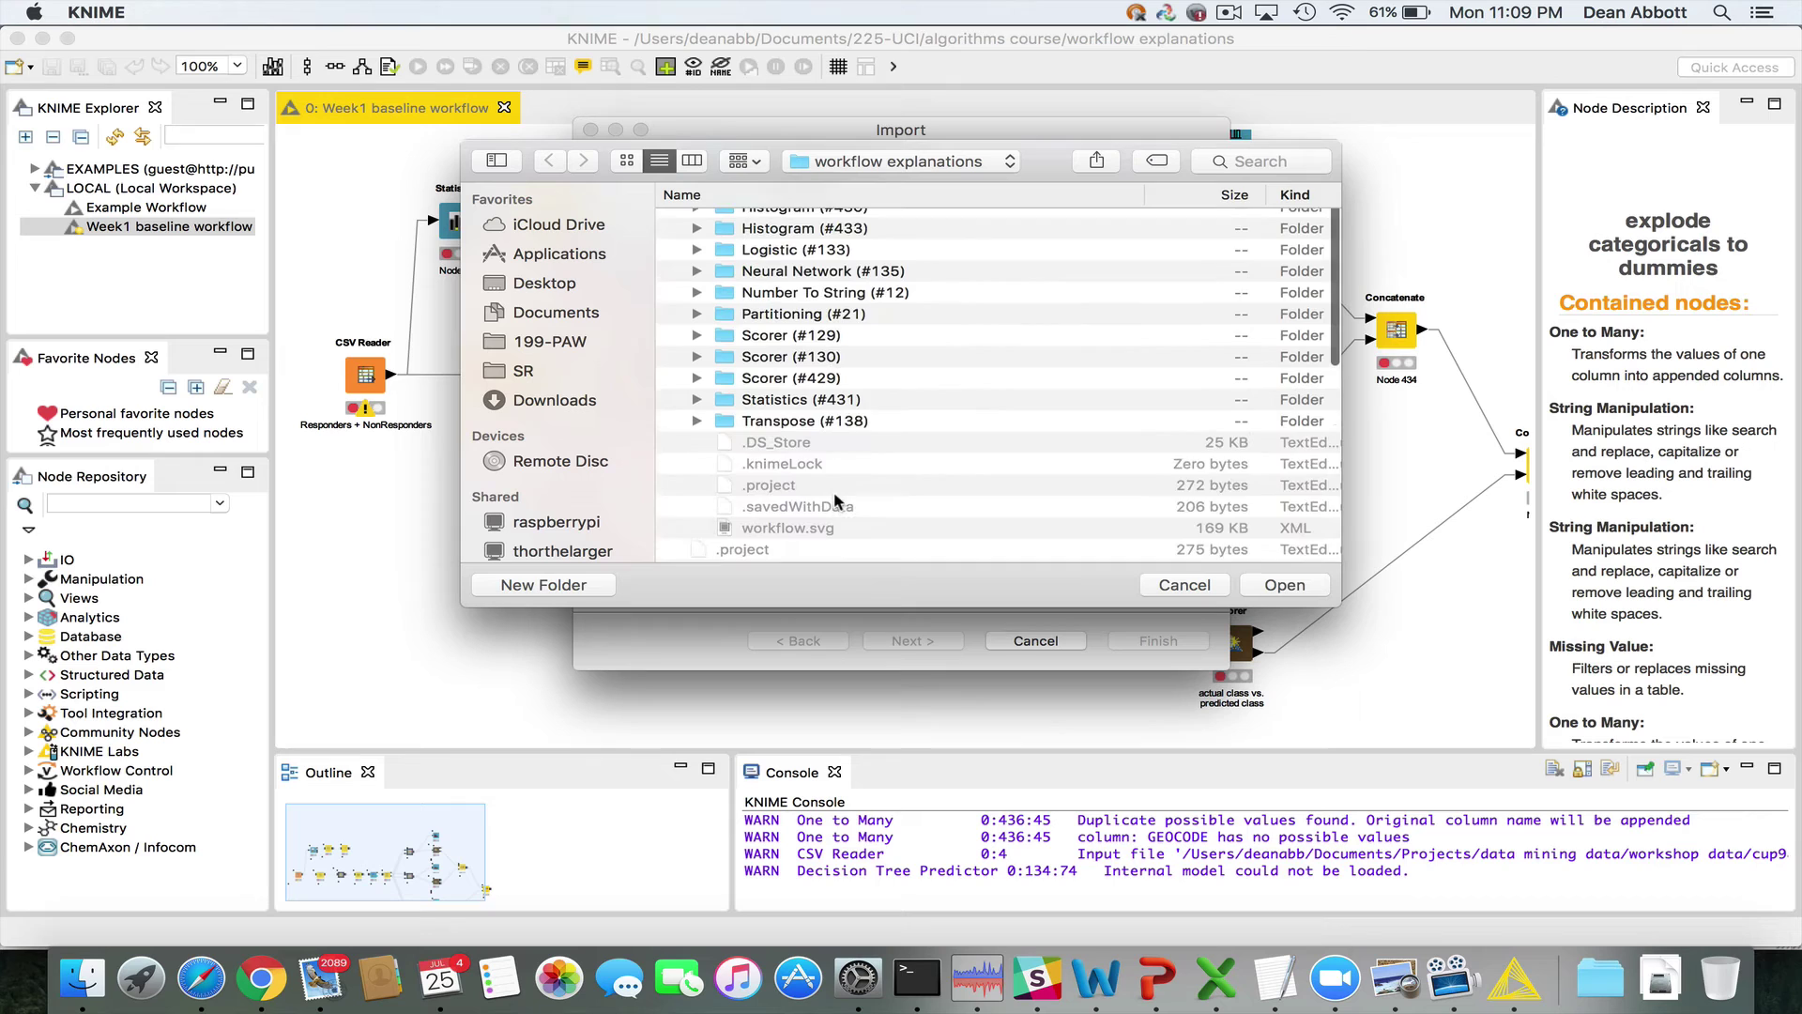
pyautogui.scroll(8, 807, 486)
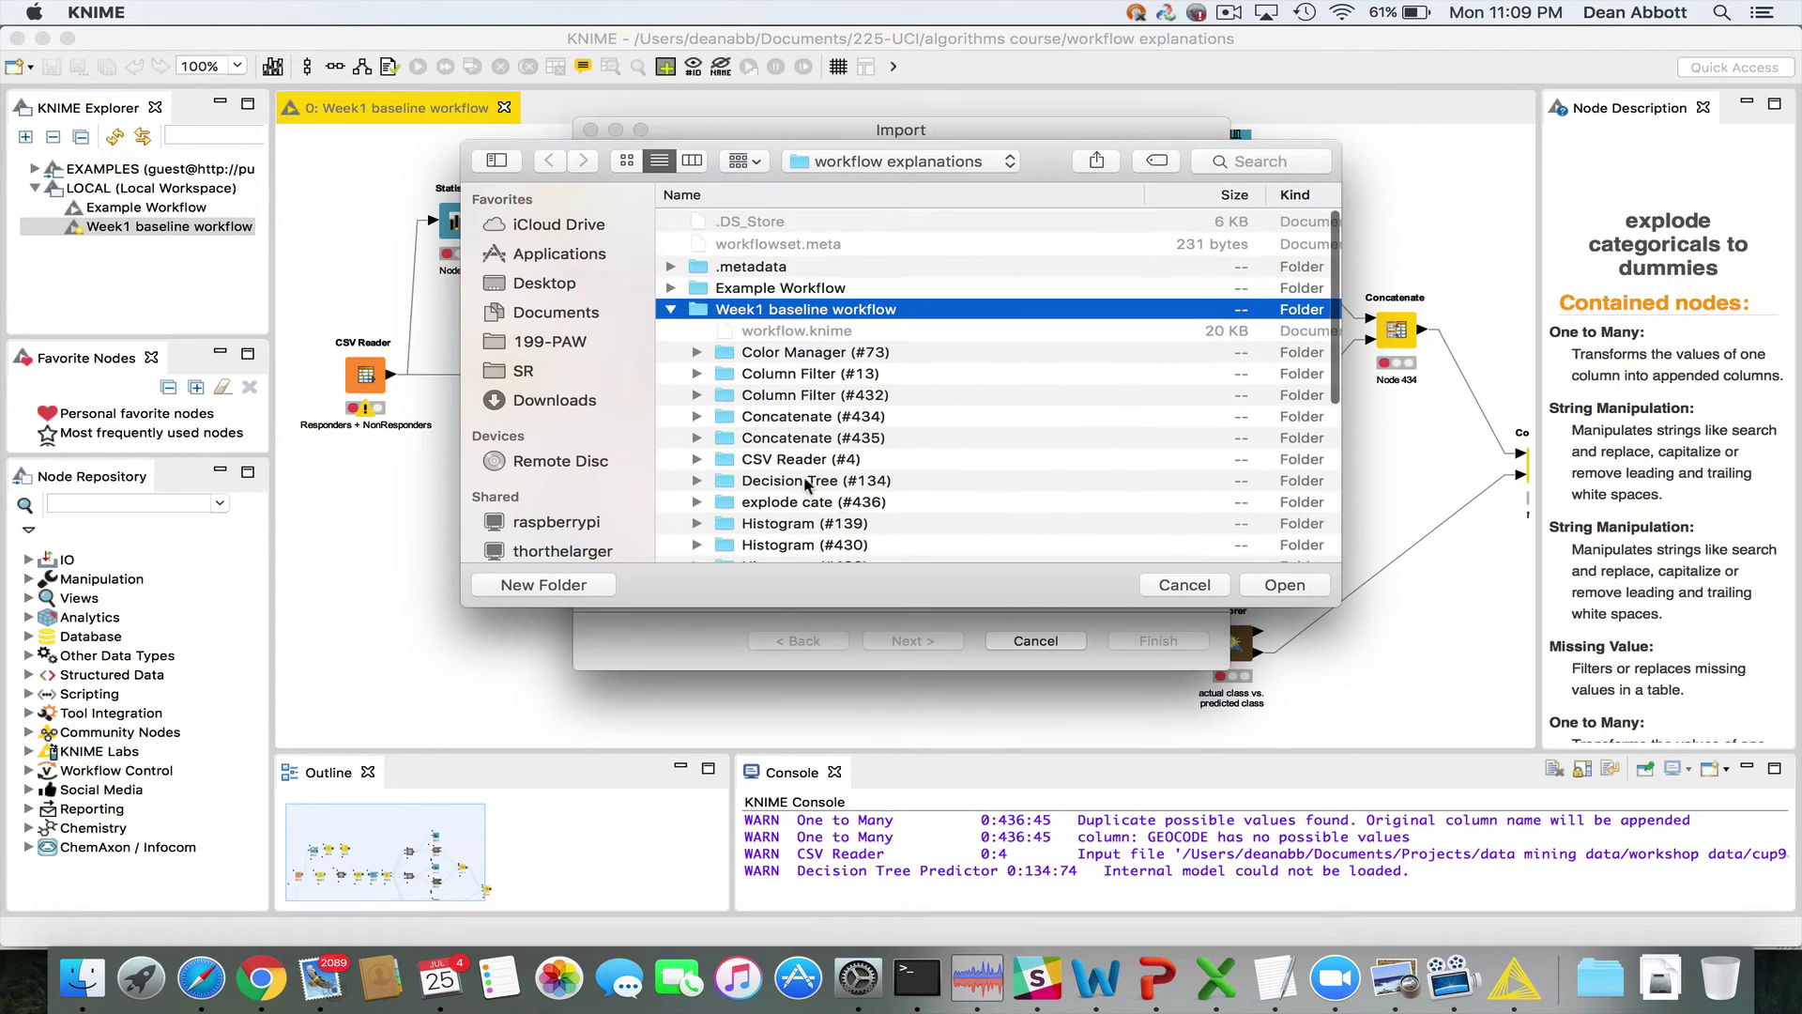
pyautogui.click(671, 310)
pyautogui.click(1284, 585)
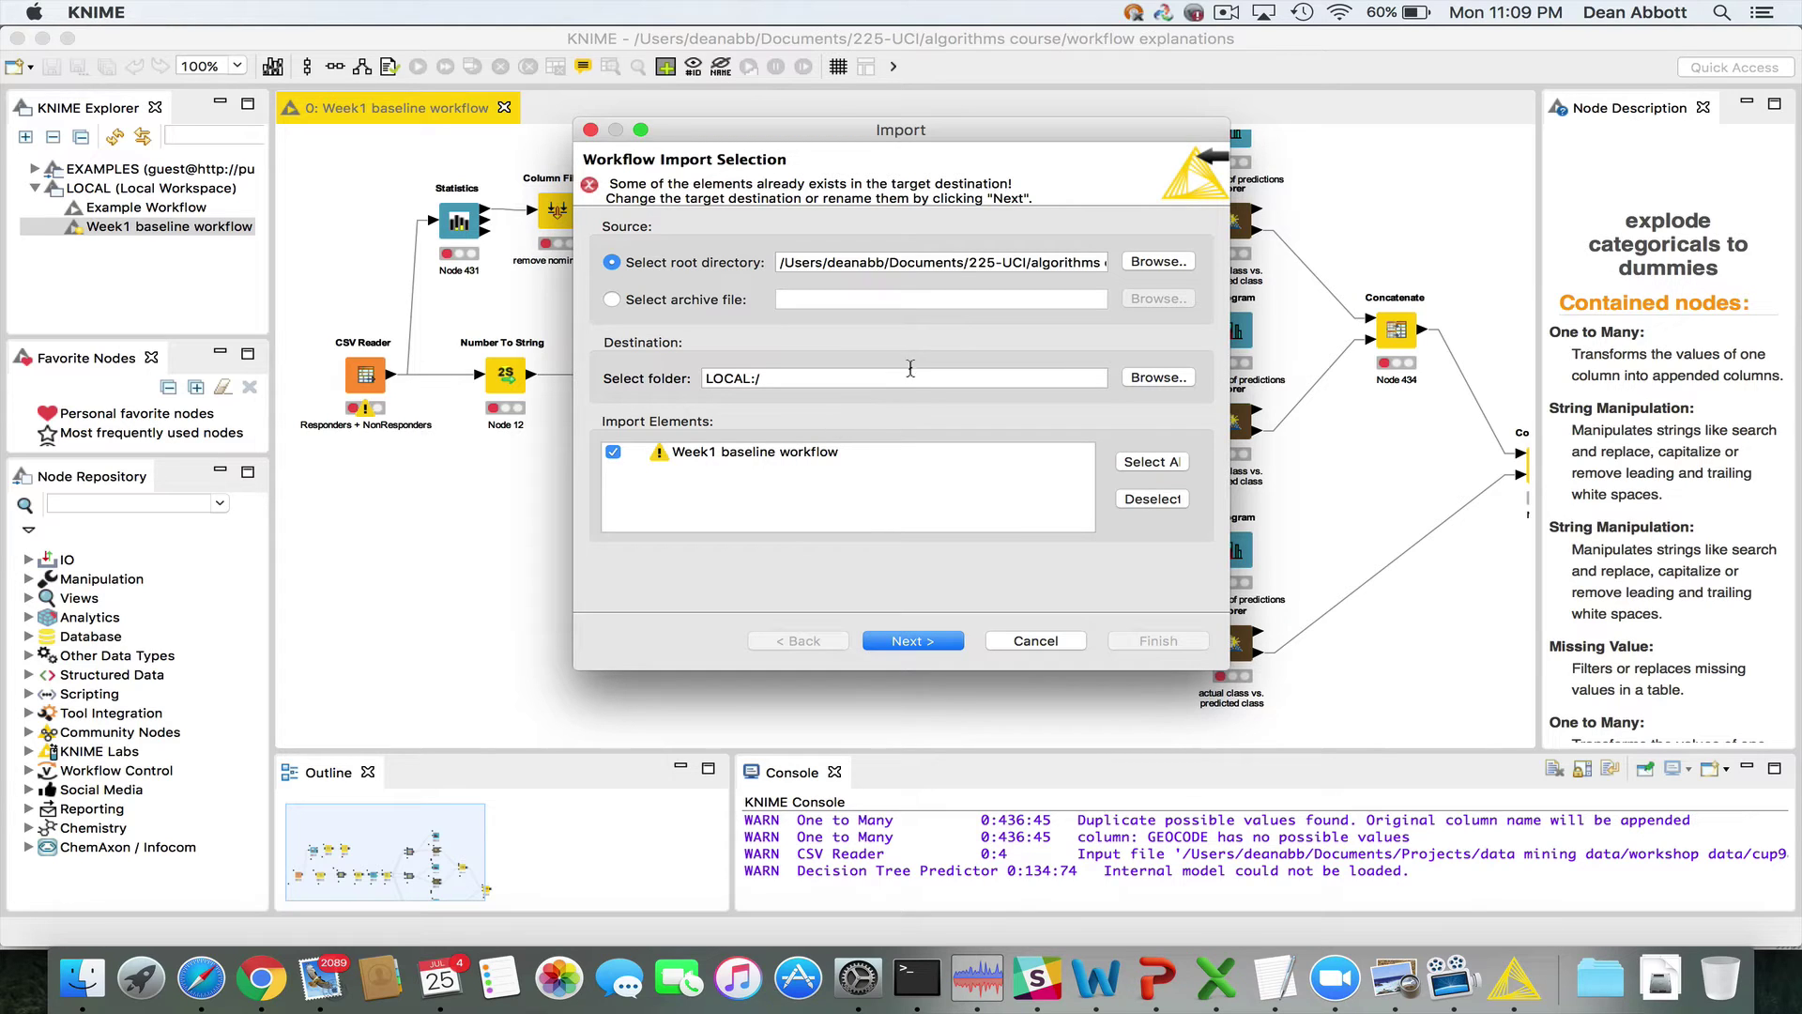
# - Keep LOCAL:/ as destination and import the duplicate renamed Week1 baseline workflow2
pyautogui.click(1170, 376)
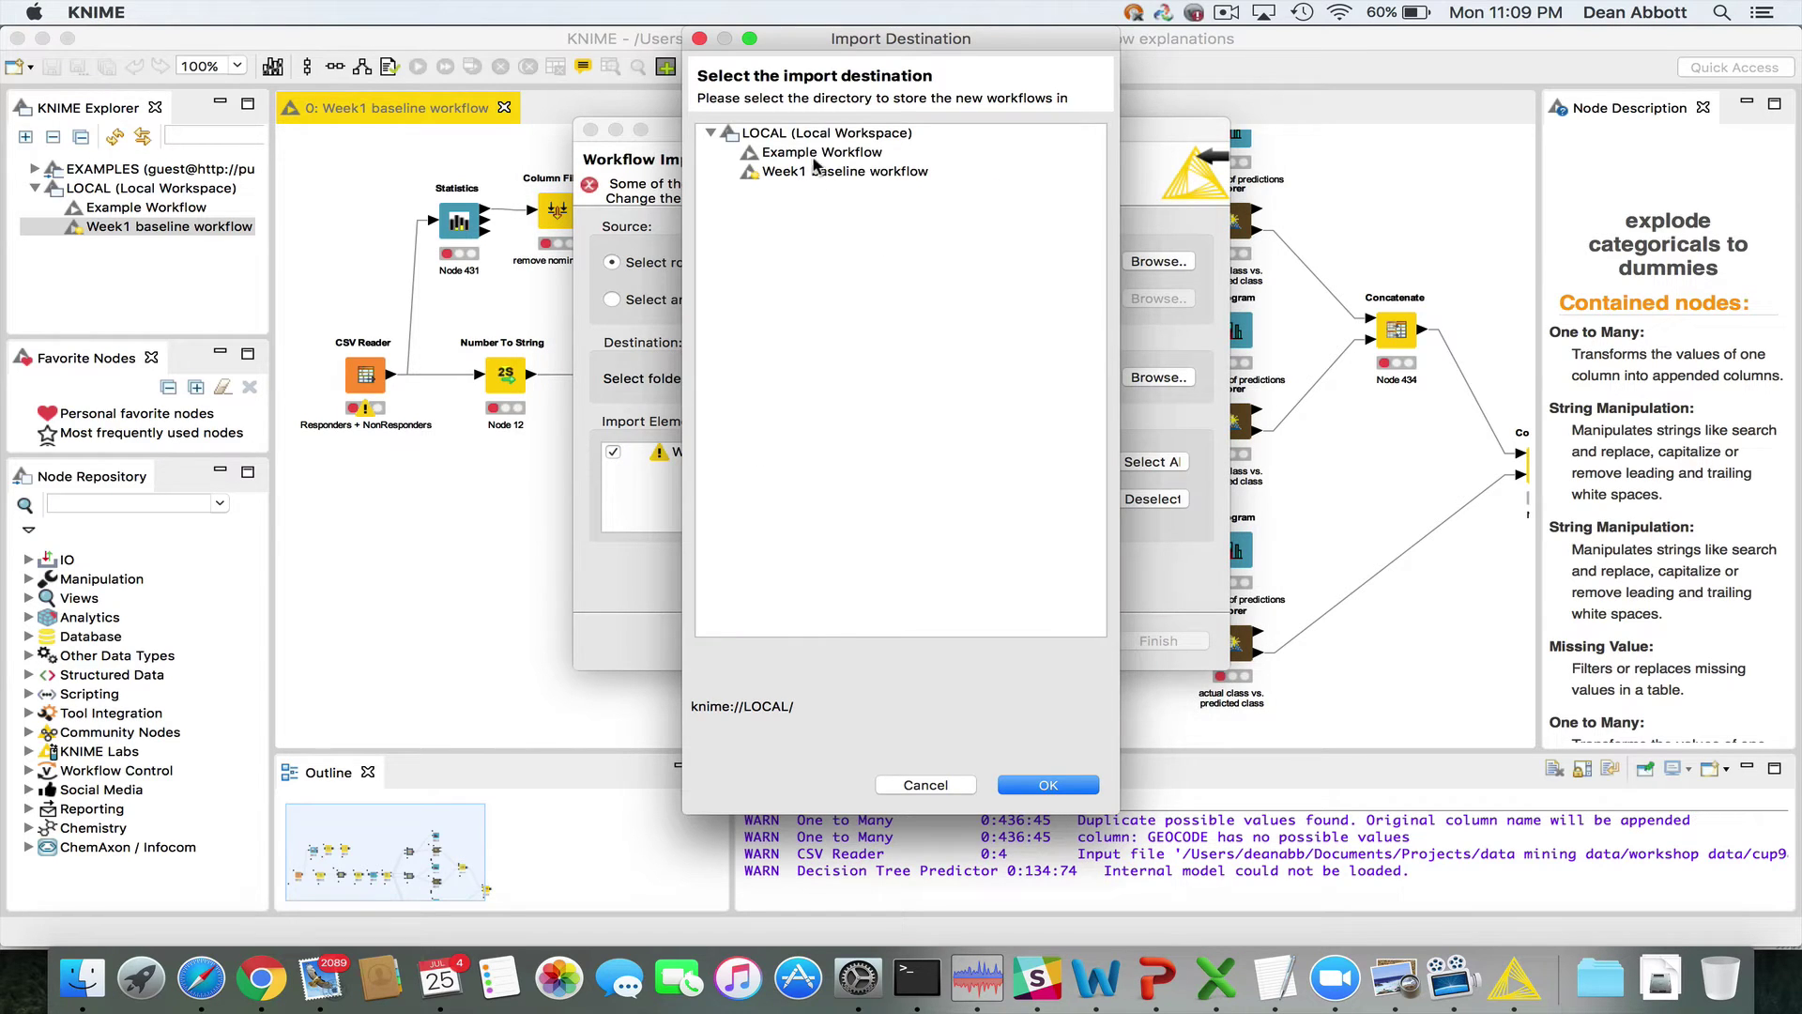
pyautogui.click(953, 785)
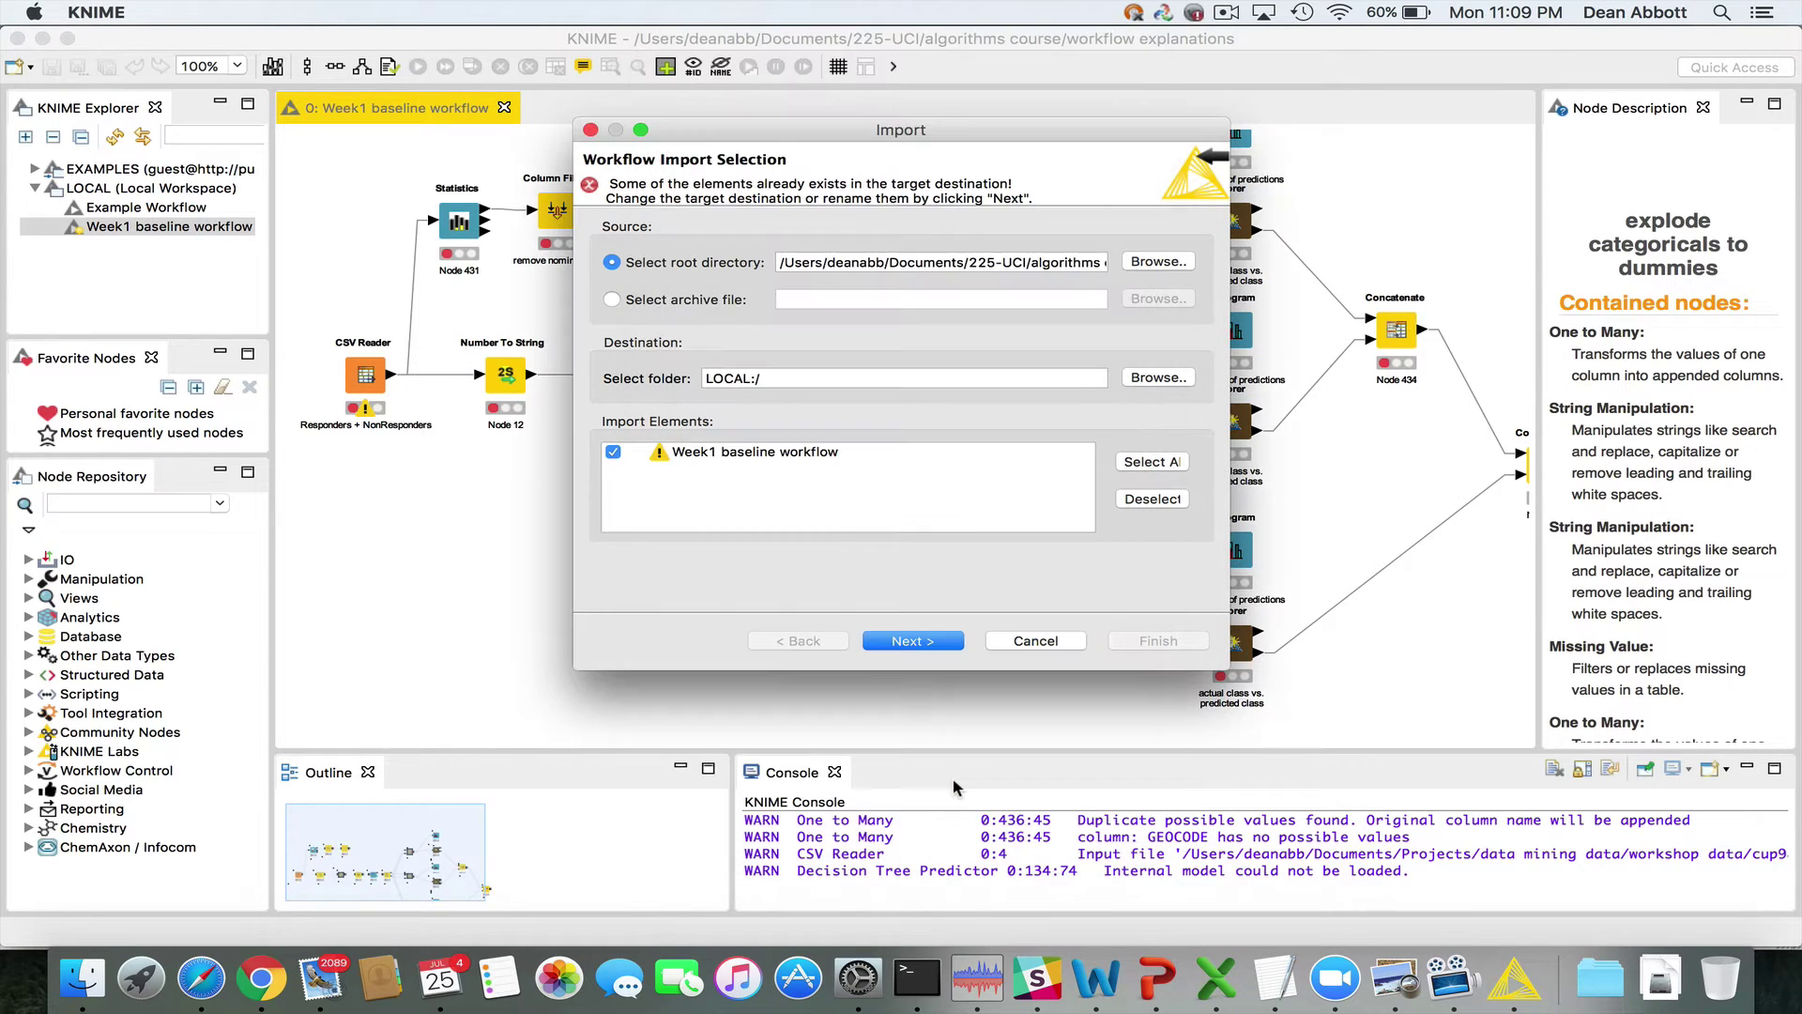
pyautogui.click(915, 643)
pyautogui.click(1129, 271)
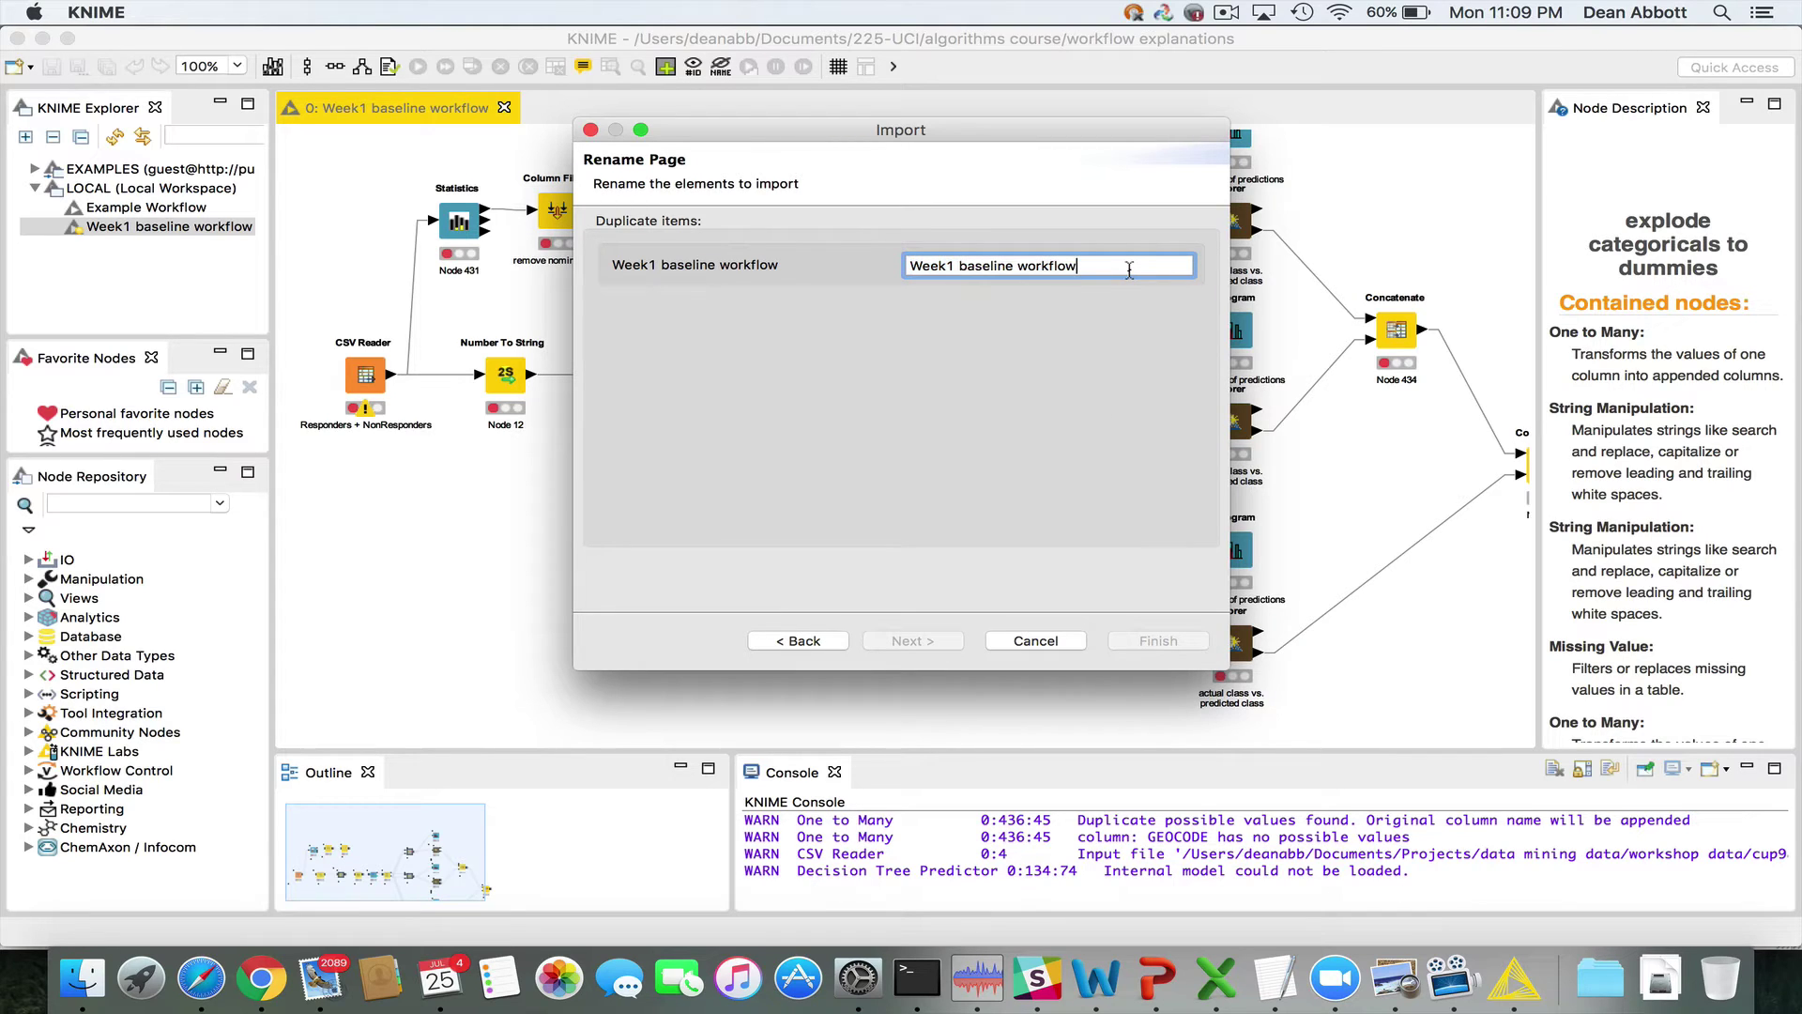
pyautogui.write('2')
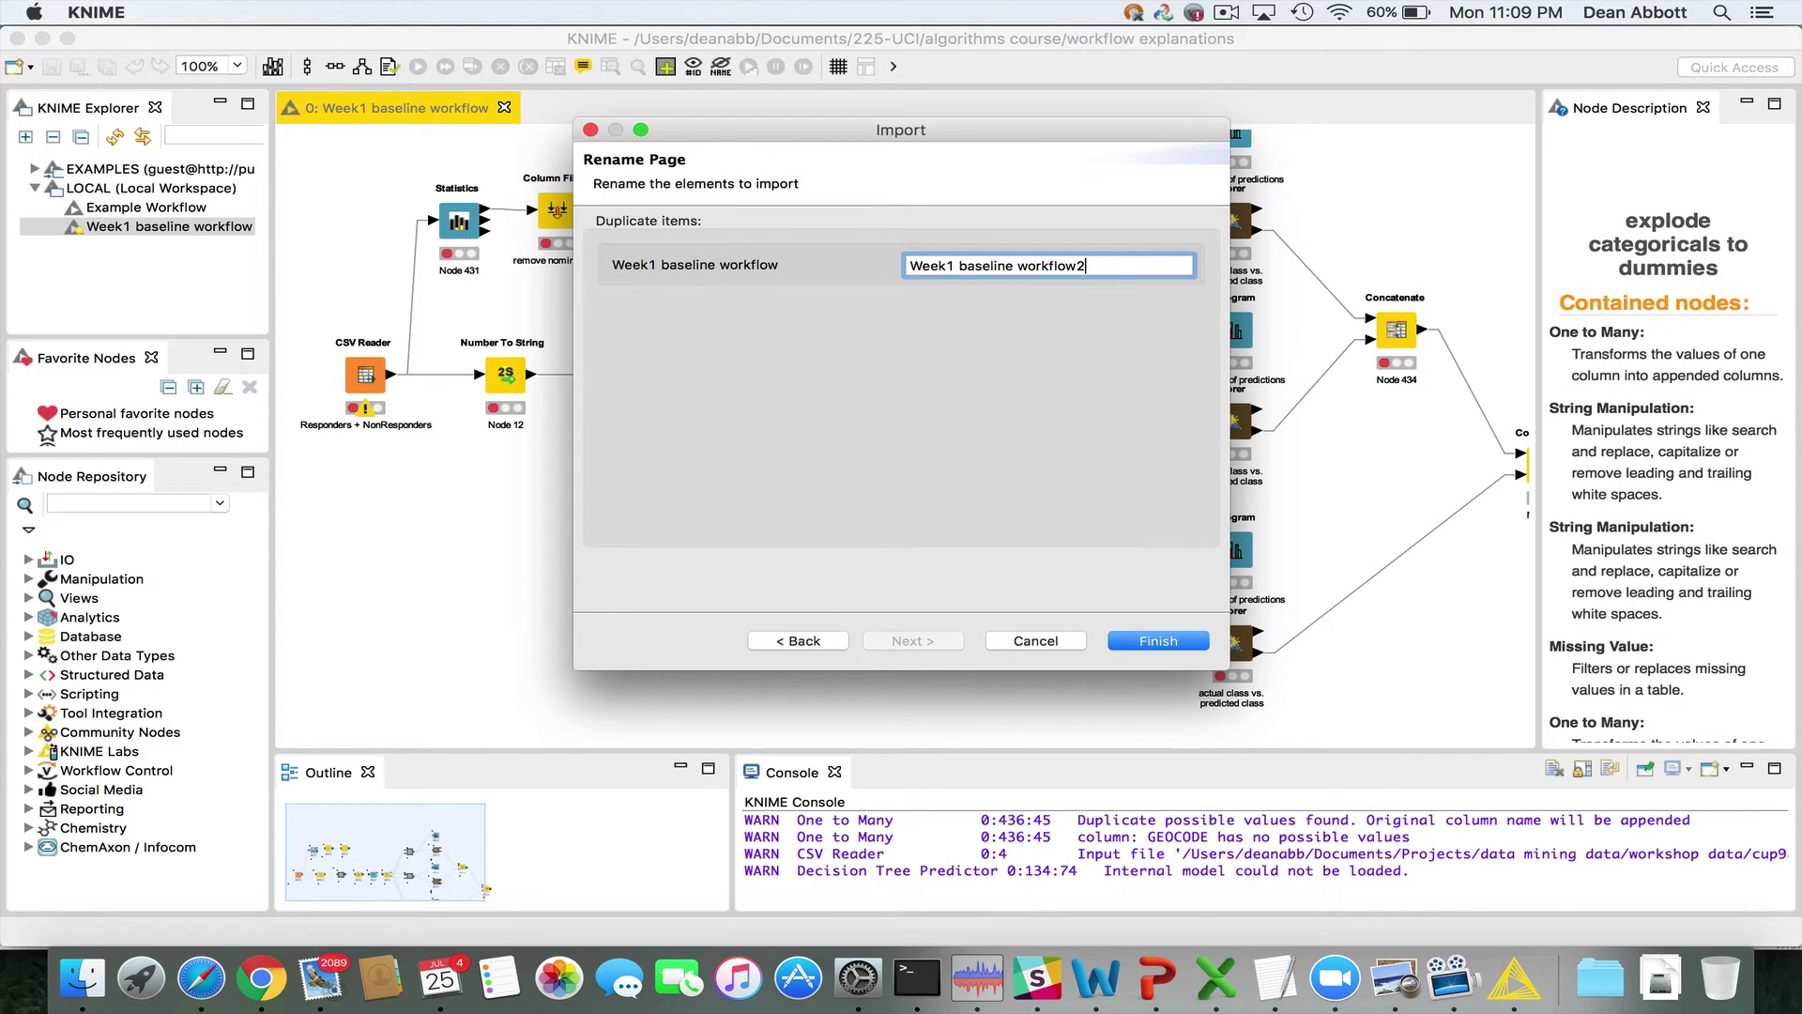
pyautogui.click(1181, 646)
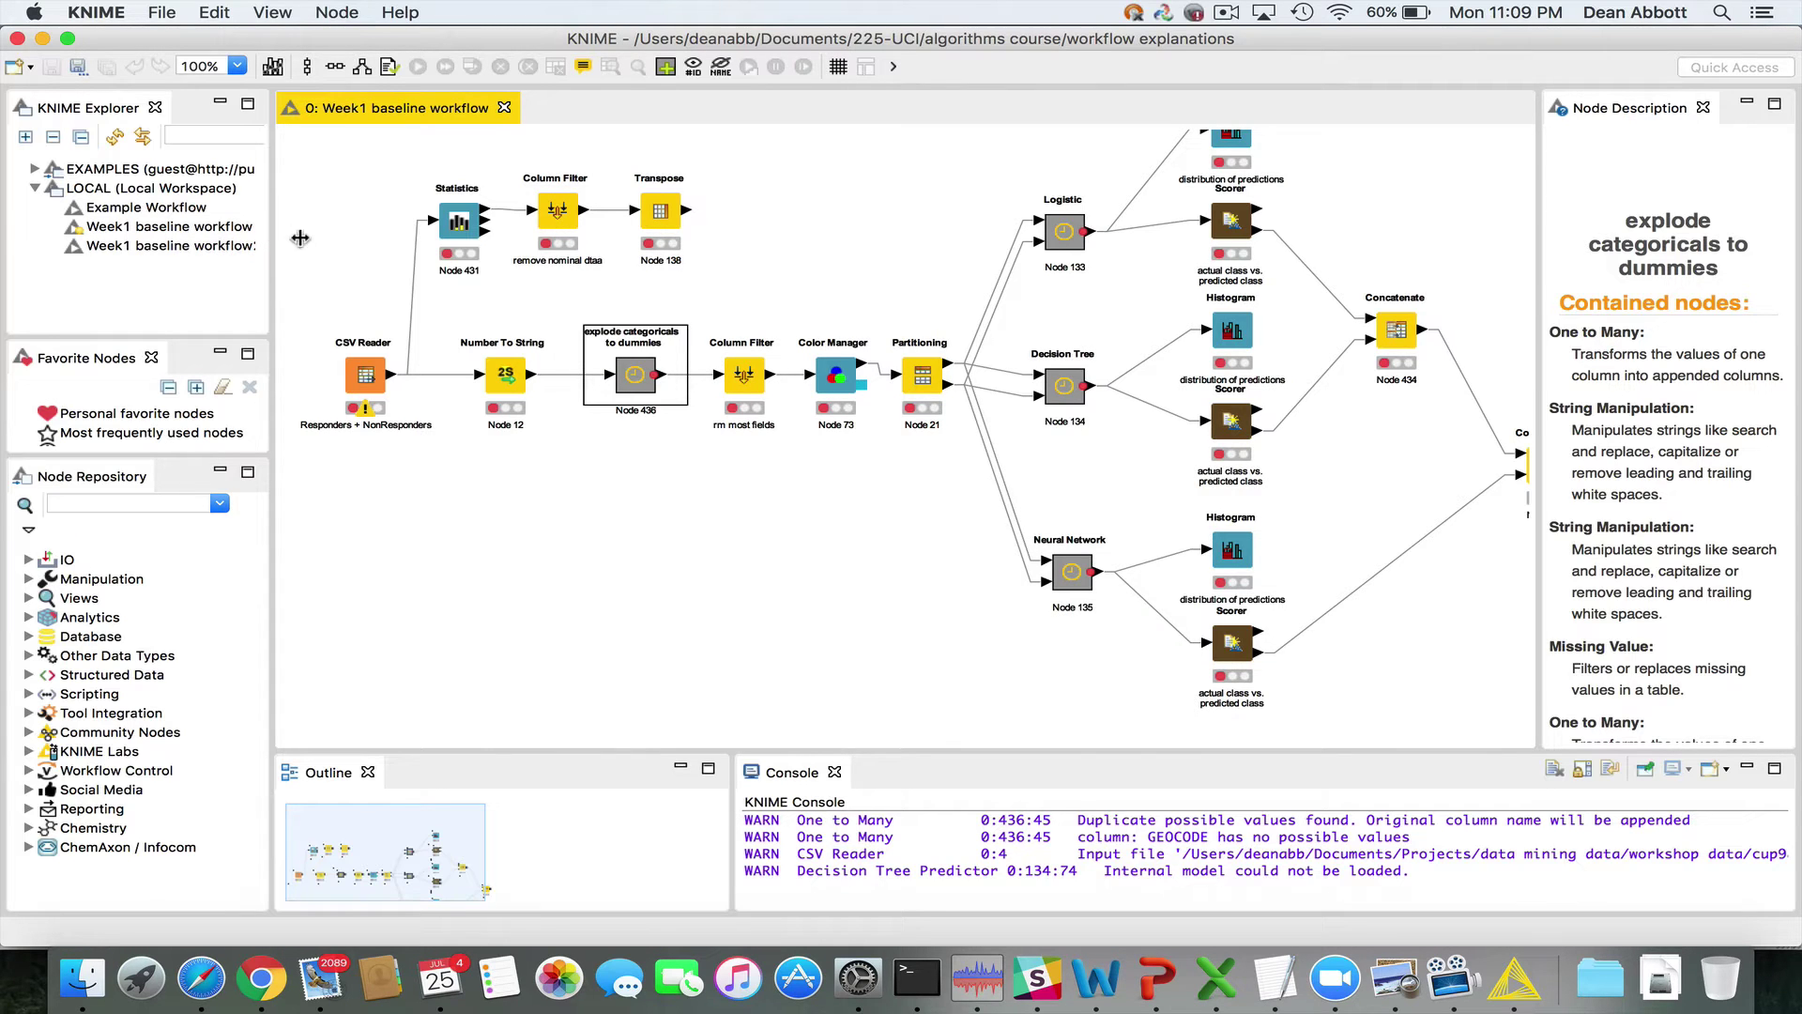
# - Widen the explorer, open Week1 baseline workflow2, then close its tab
pyautogui.moveTo(299, 238); pyautogui.dragTo(354, 230)
pyautogui.click(205, 245)
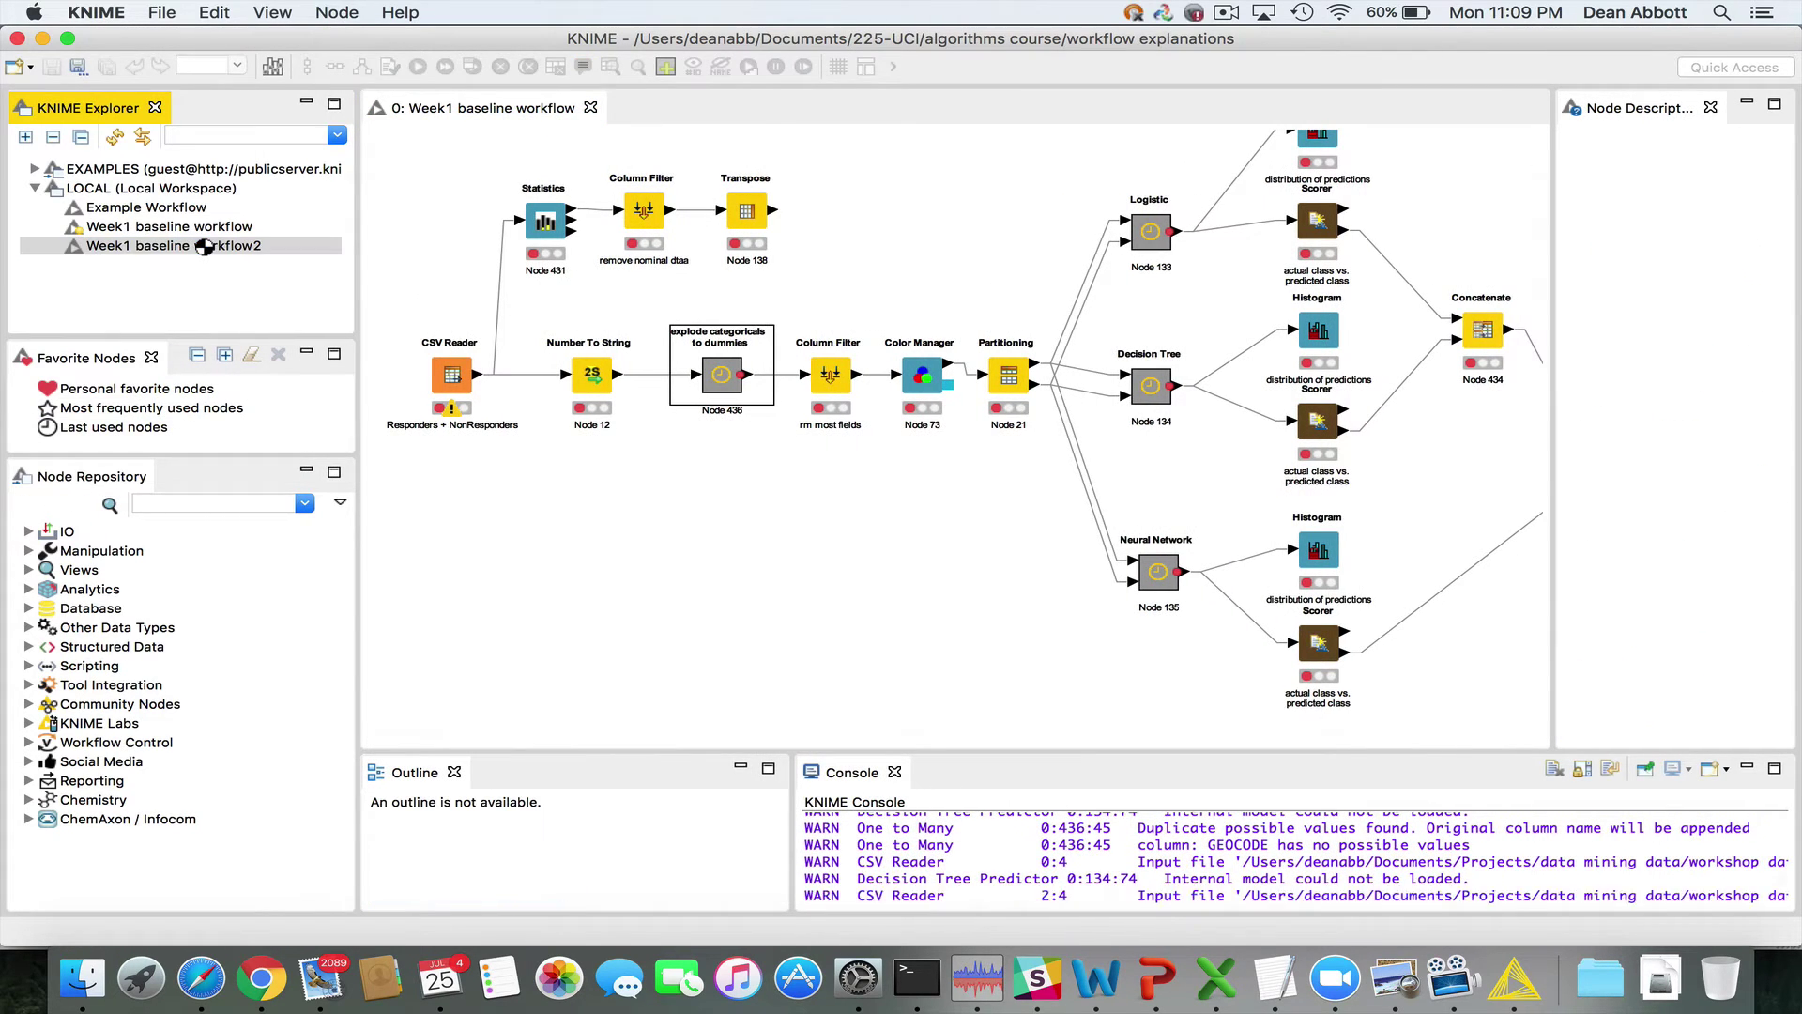
pyautogui.doubleClick(205, 246)
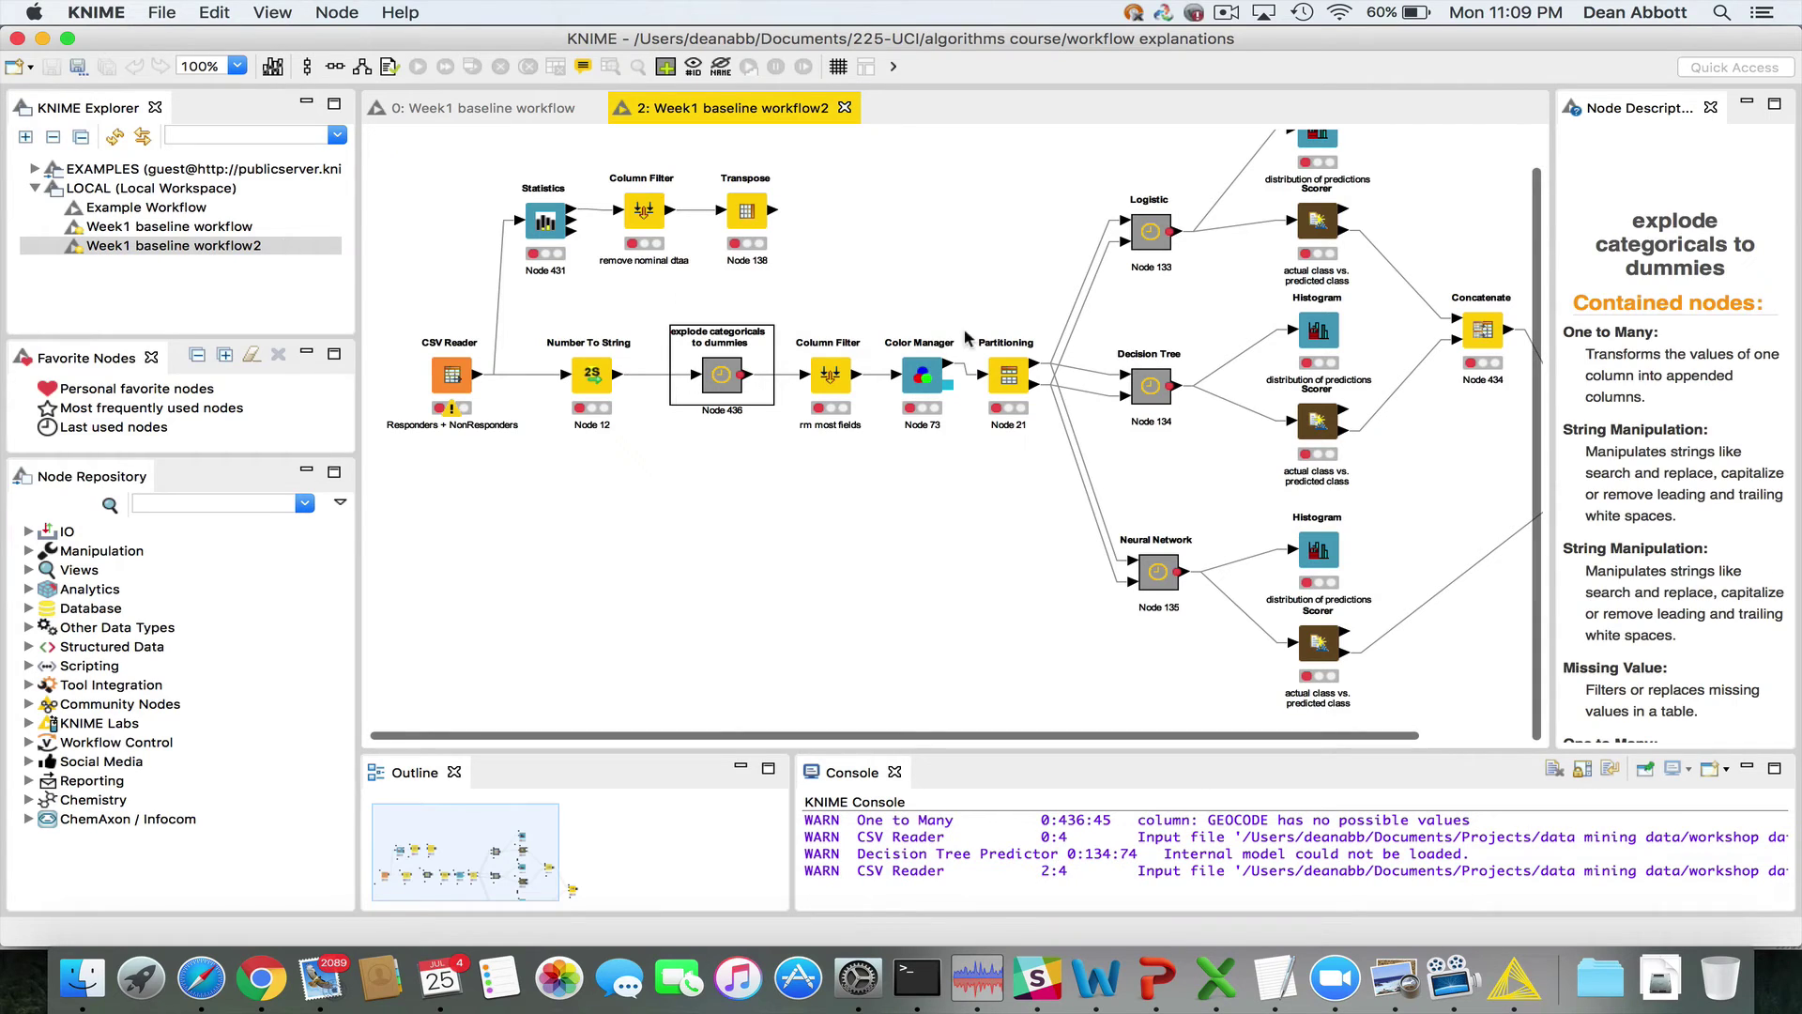
pyautogui.doubleClick(235, 230)
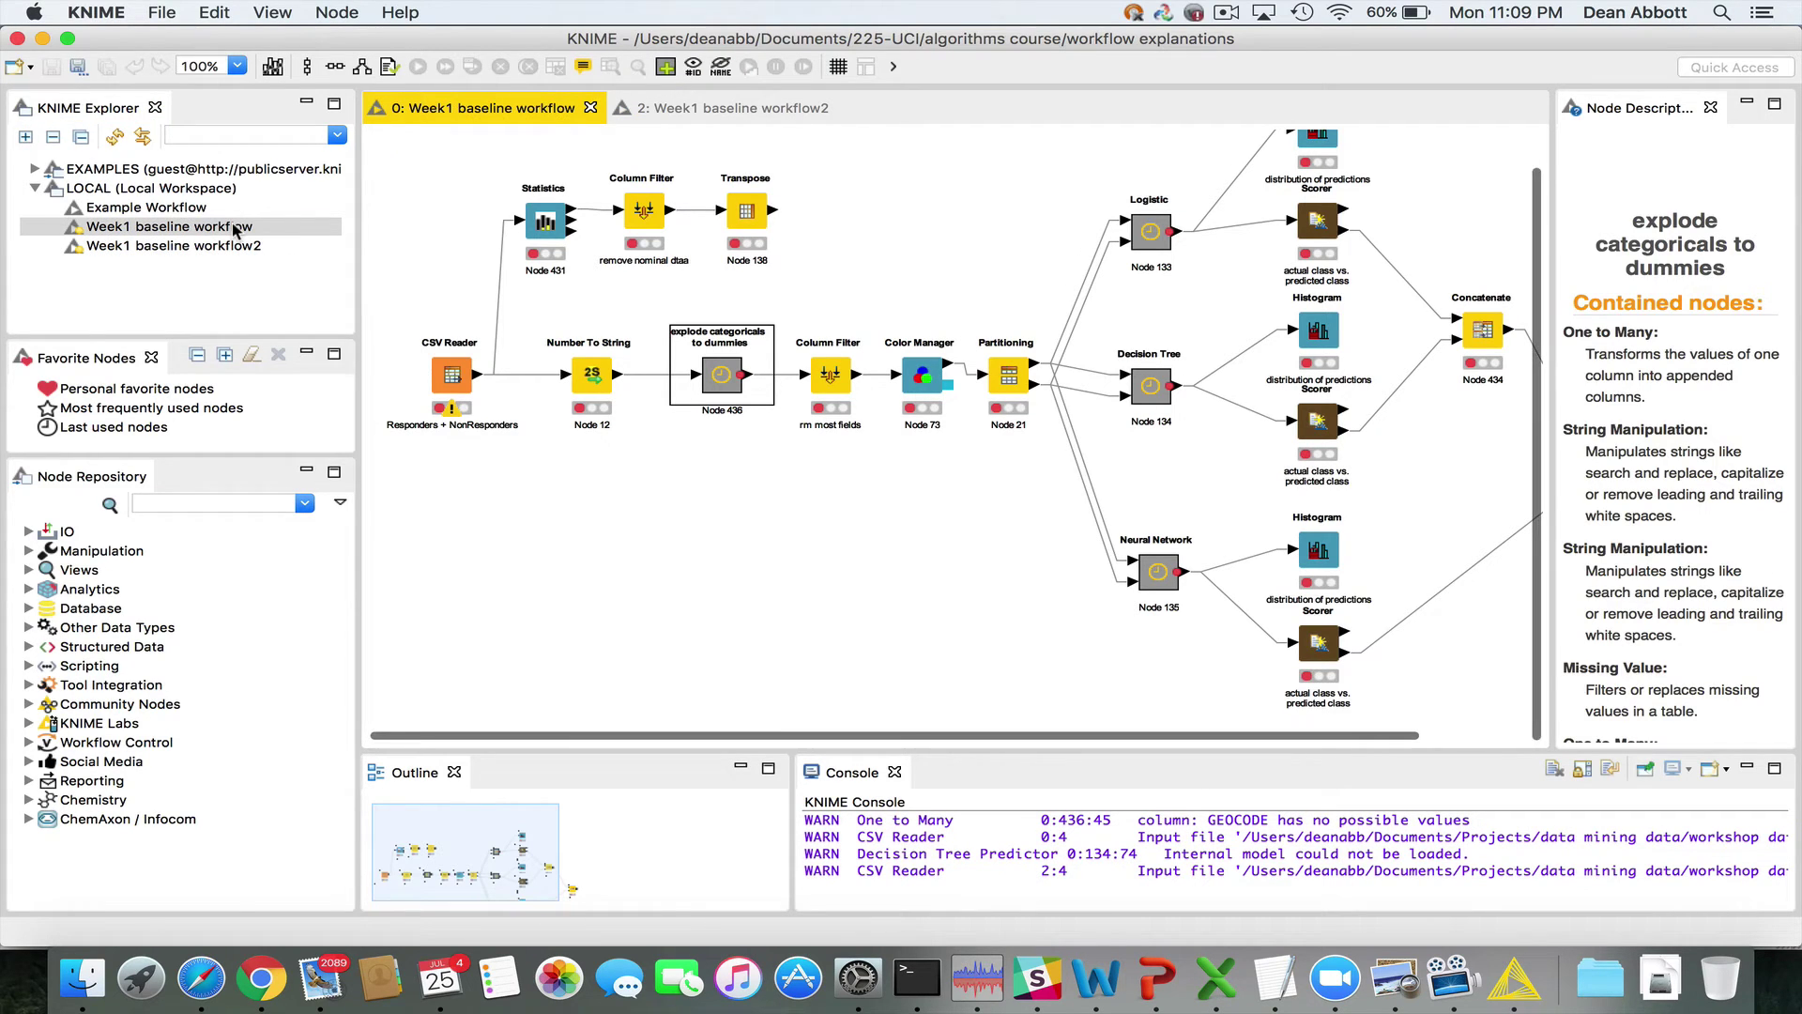
pyautogui.click(846, 109)
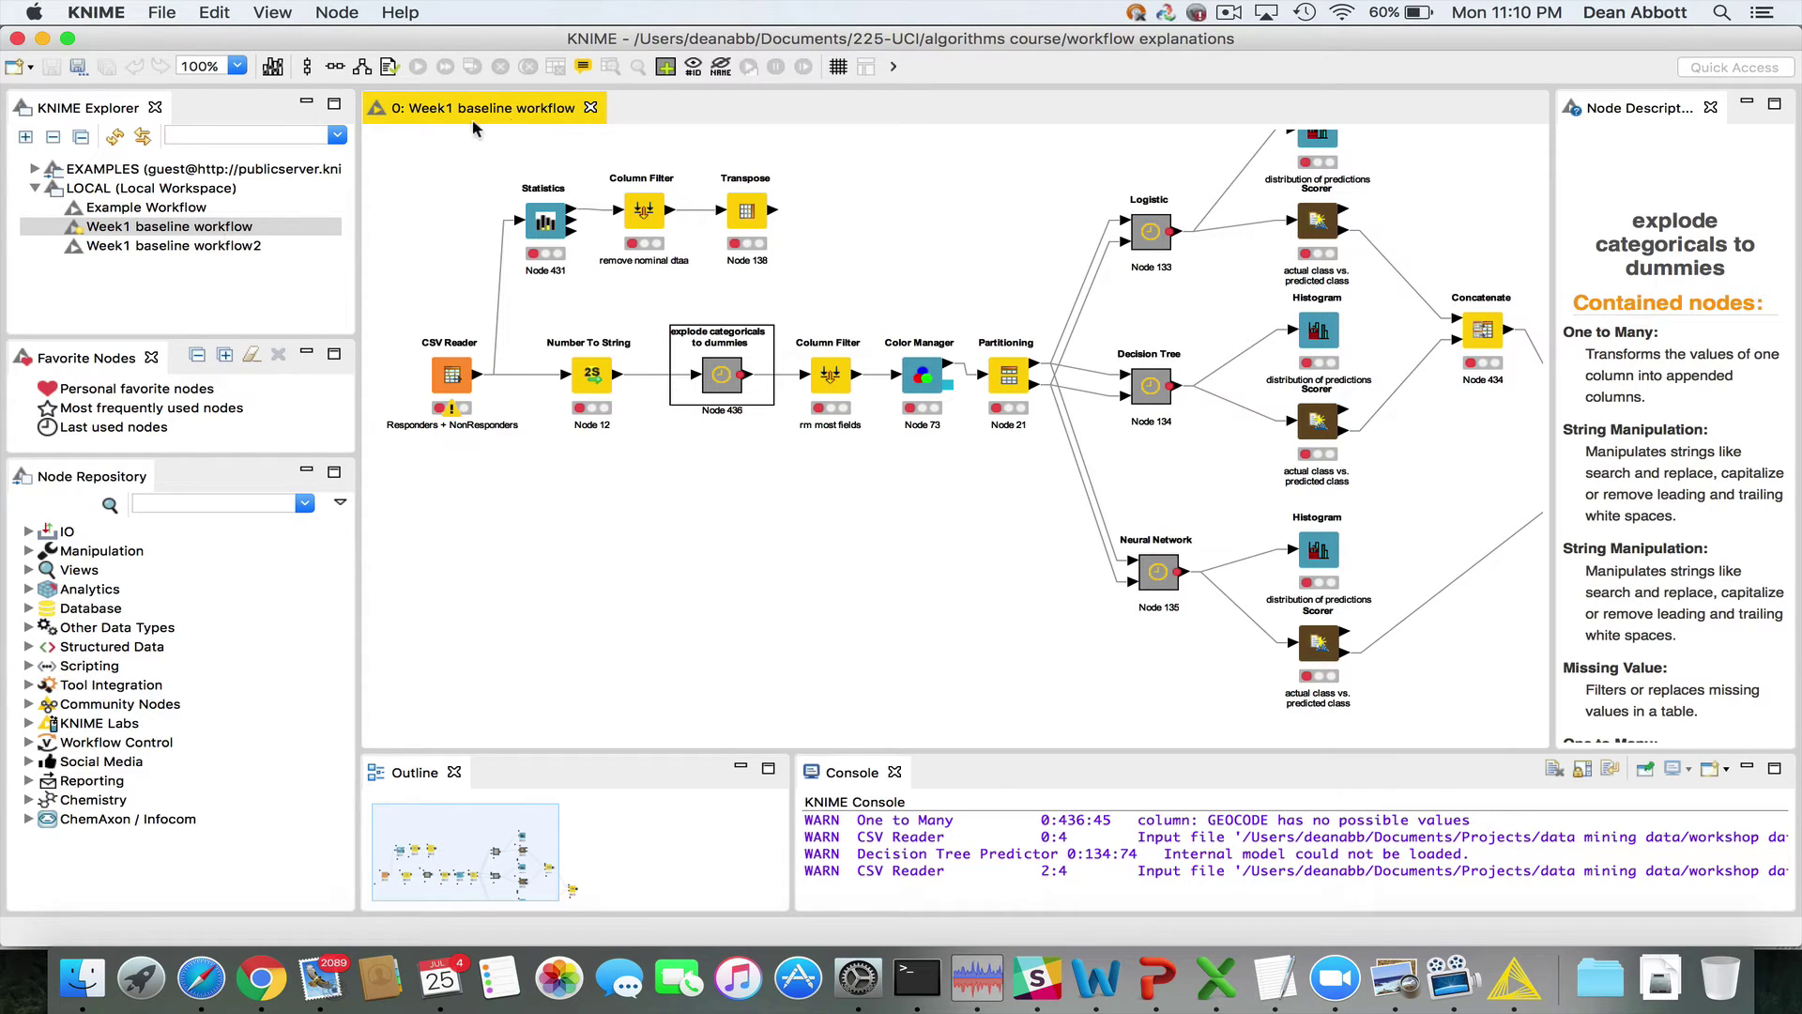
# - Open the CSV Reader's settings and browse into Documents > 225-UCI > algorithms course
pyautogui.doubleClick(452, 378)
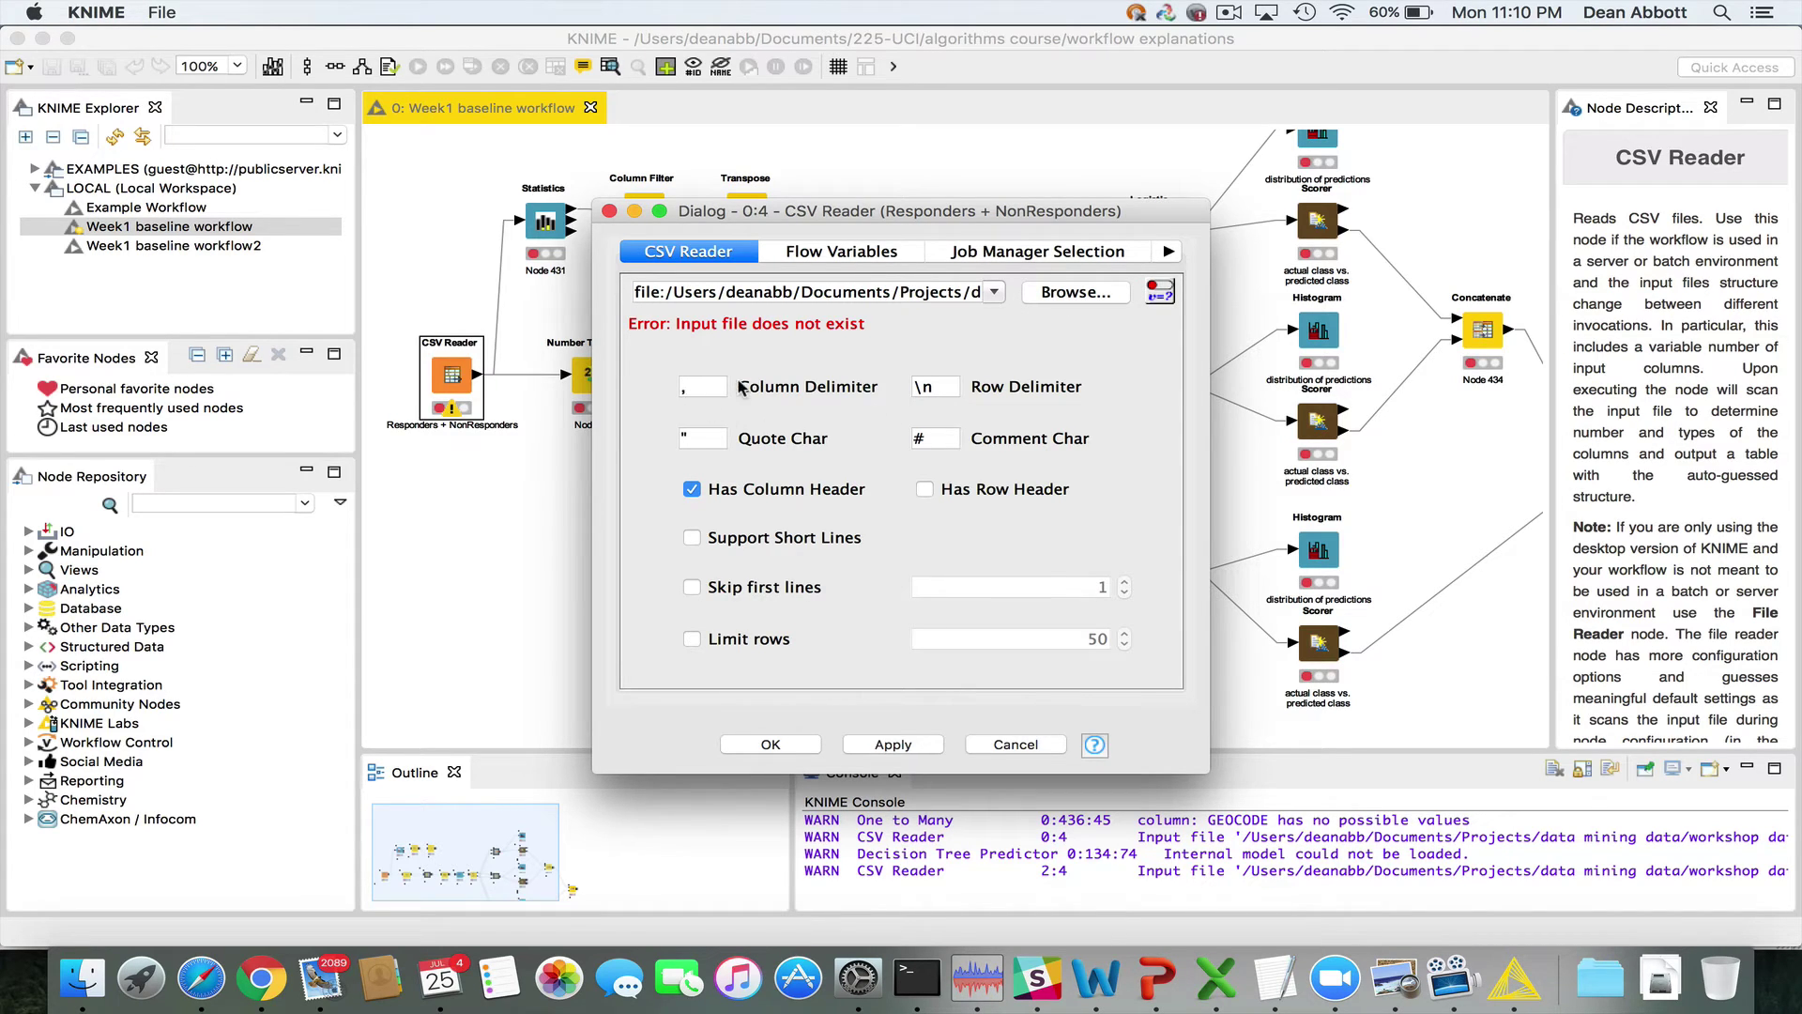
pyautogui.click(1072, 297)
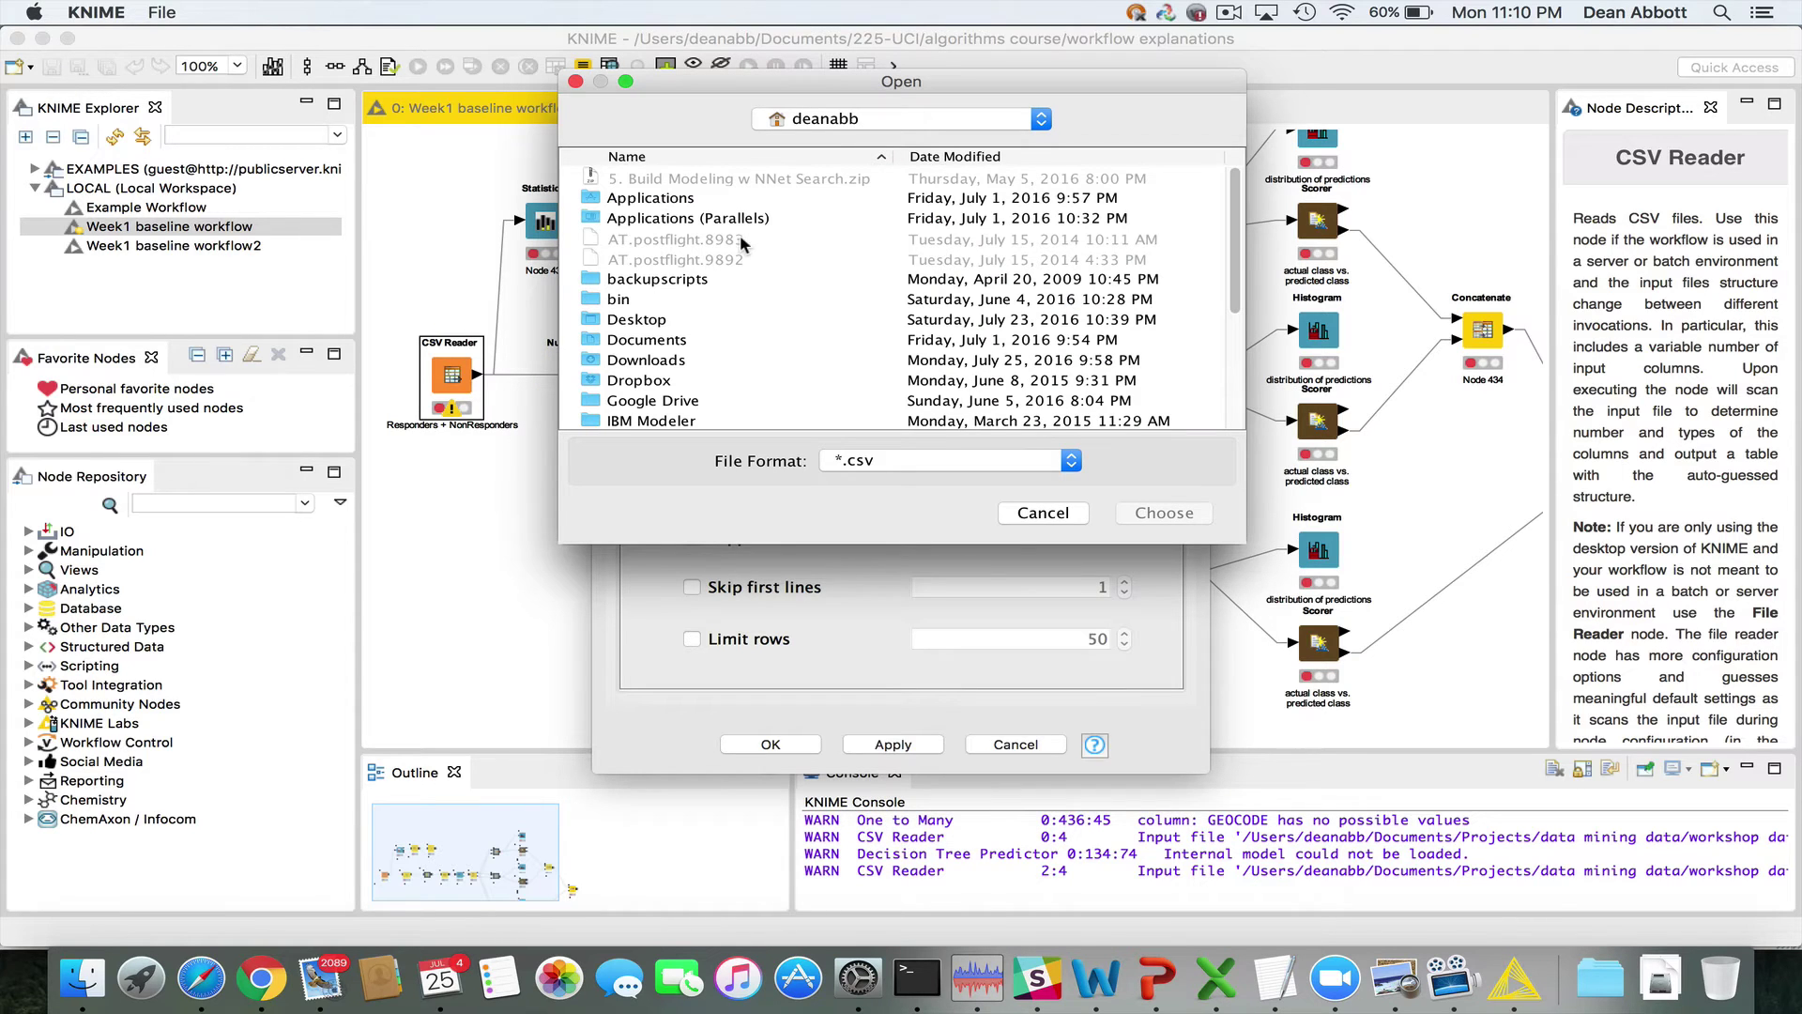
pyautogui.scroll(-5, 728, 300)
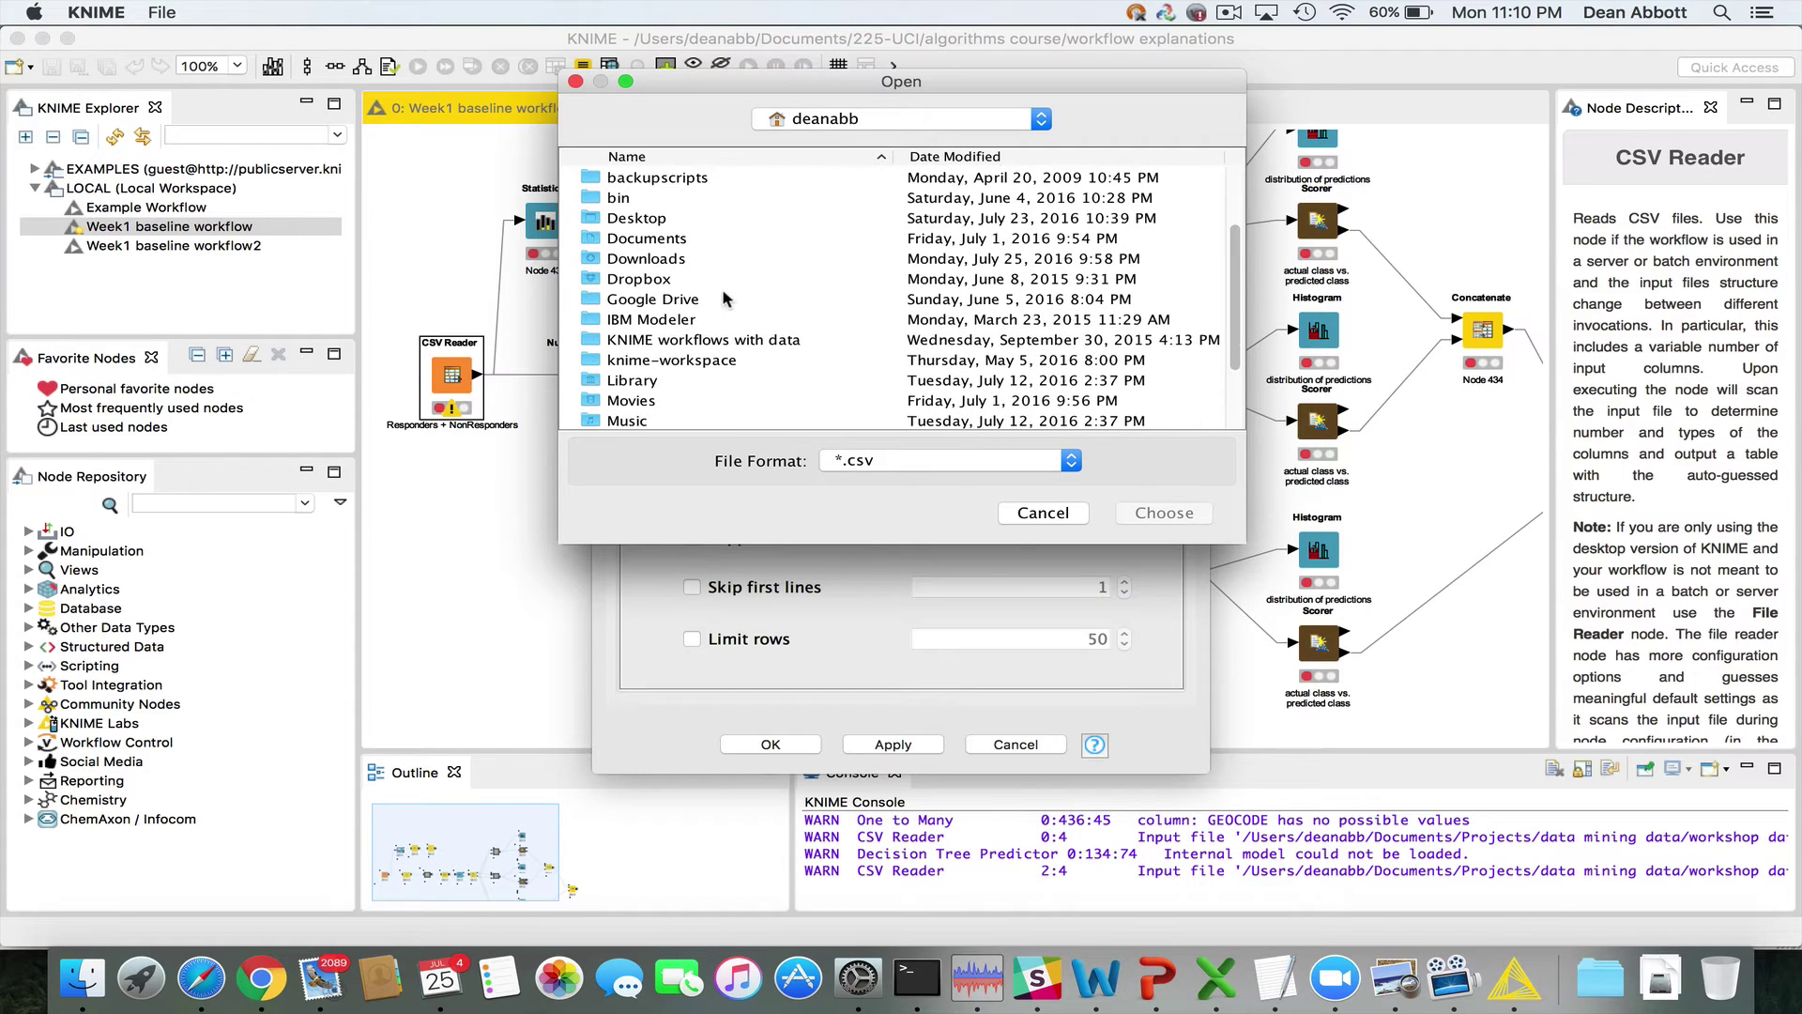
pyautogui.doubleClick(660, 241)
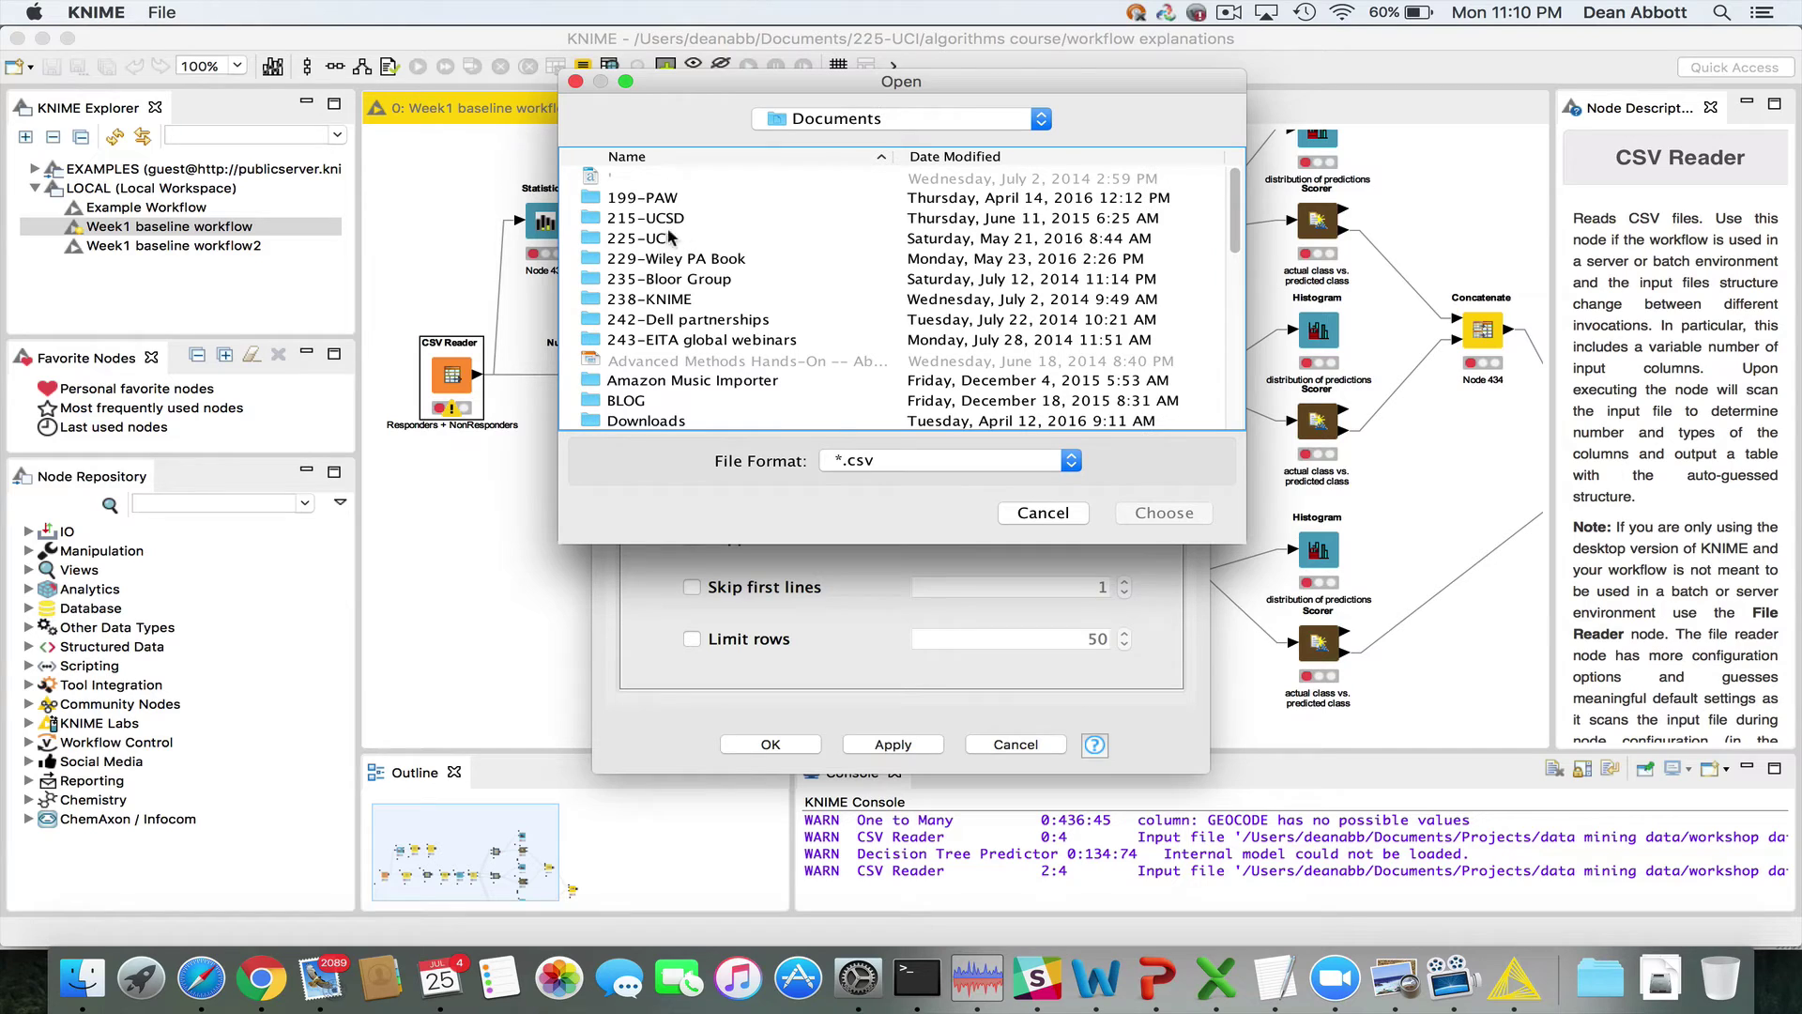
pyautogui.doubleClick(639, 241)
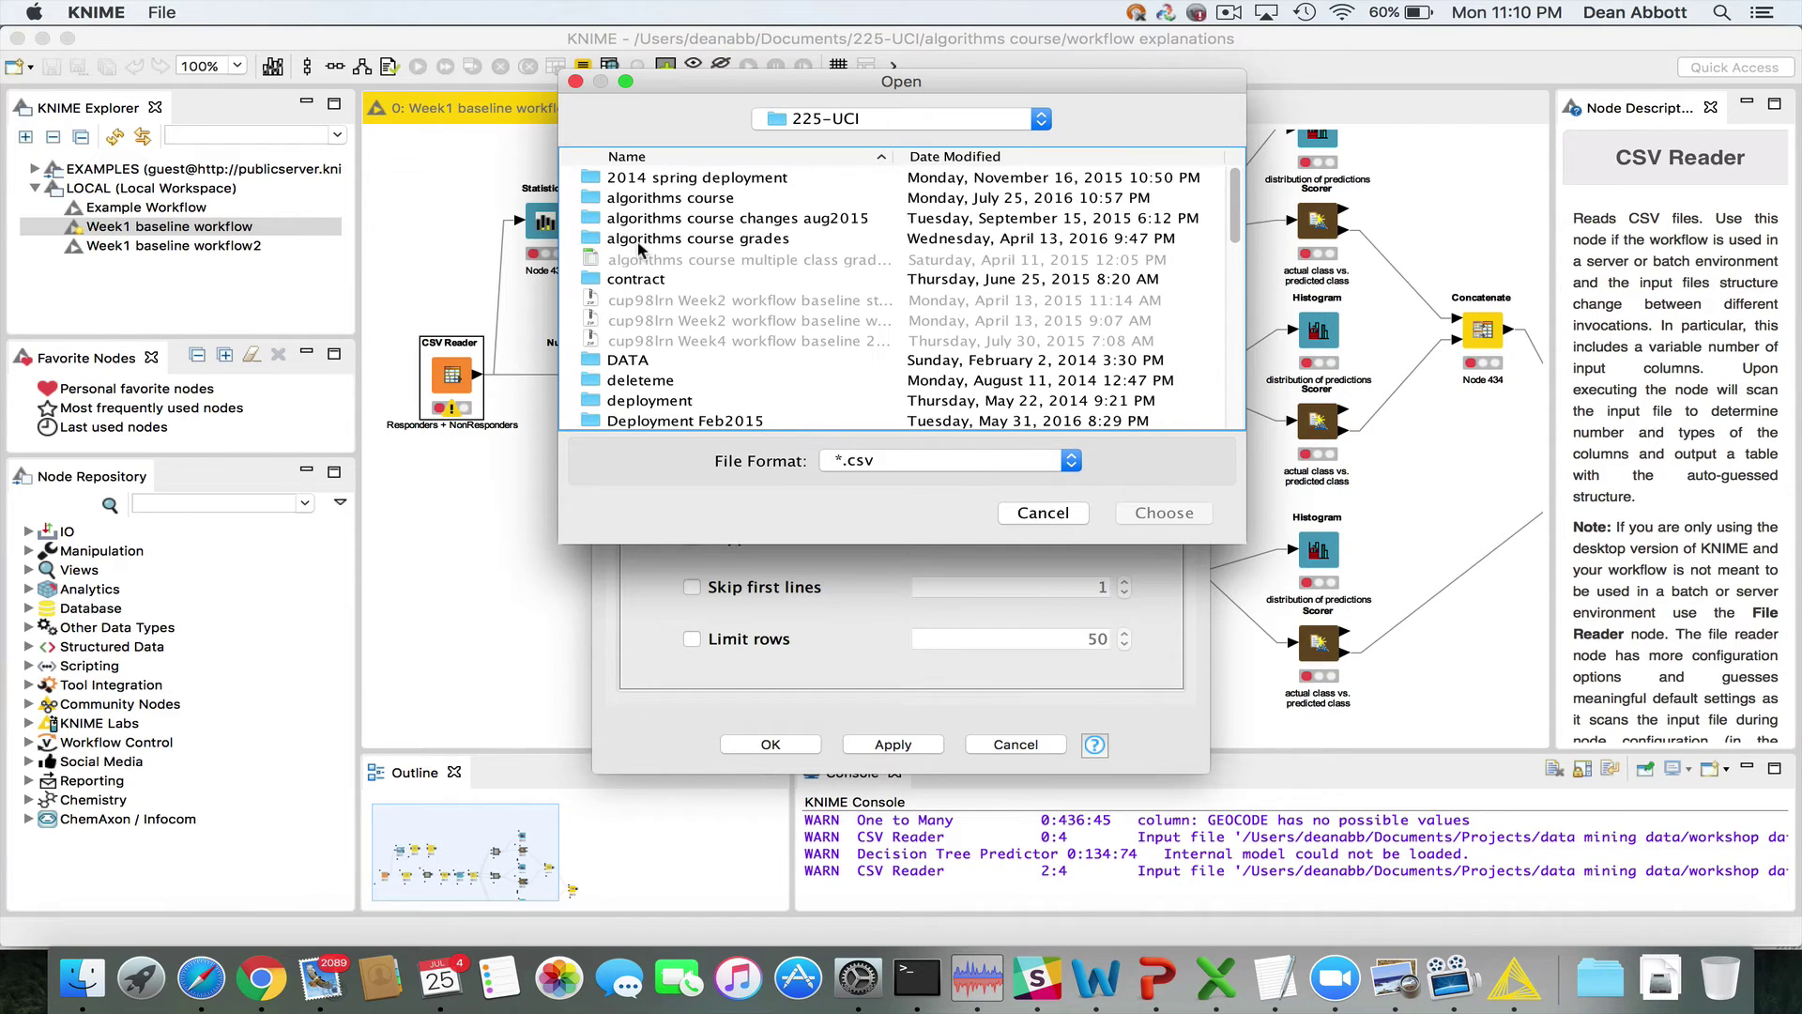
pyautogui.scroll(-3, 710, 312)
pyautogui.scroll(3, 709, 291)
pyautogui.click(696, 199)
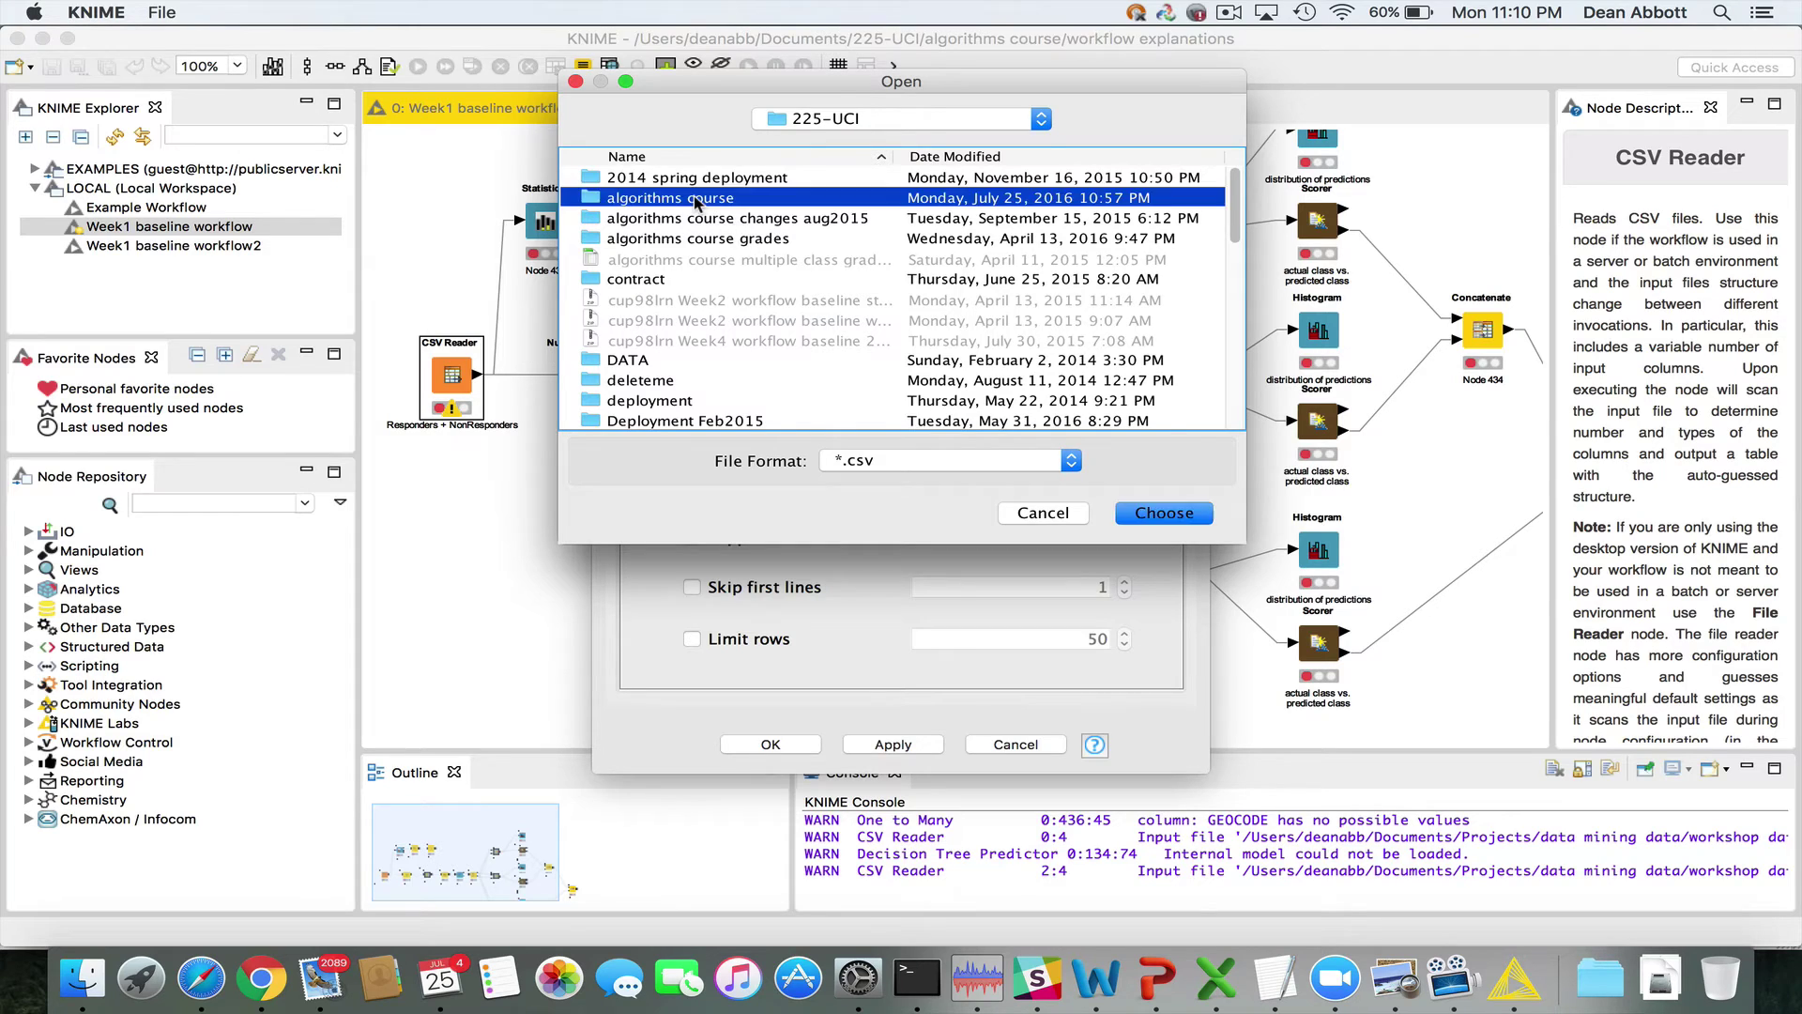
pyautogui.doubleClick(696, 199)
pyautogui.doubleClick(739, 180)
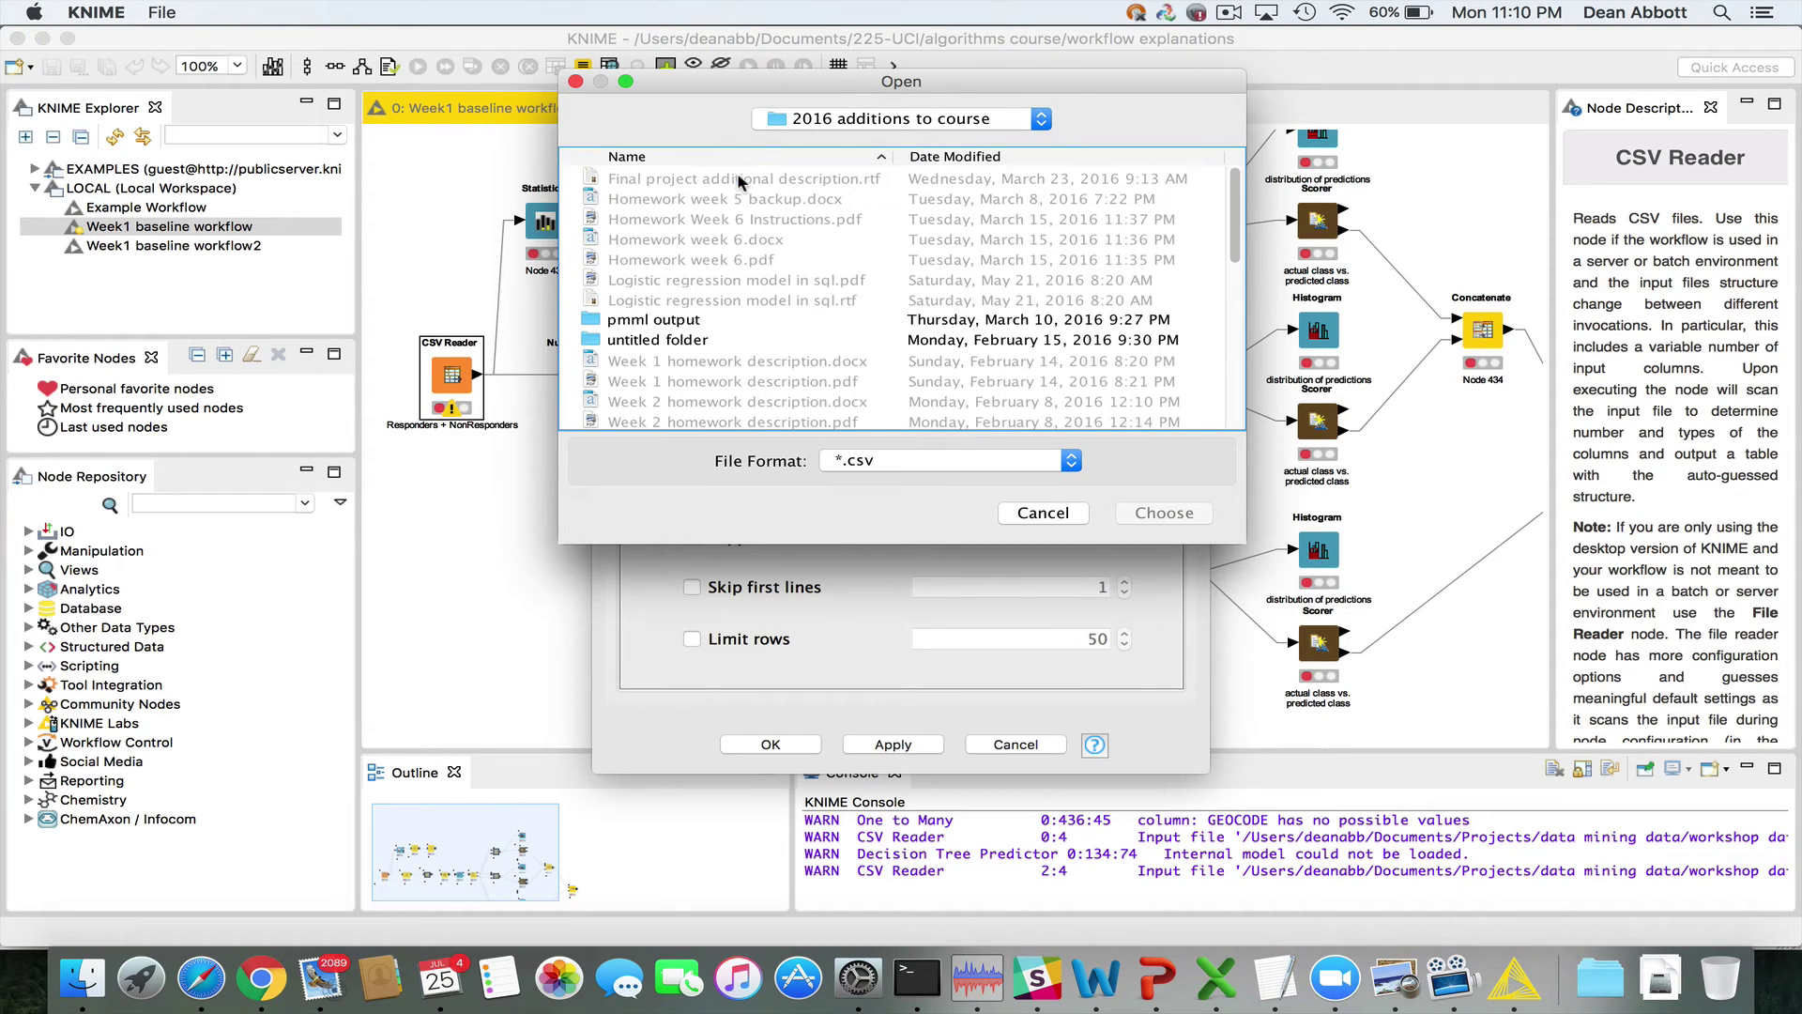
# - In the data folder, filter to *.txt and select cup98lrn variable subset small.txt
pyautogui.click(861, 117)
pyautogui.click(861, 140)
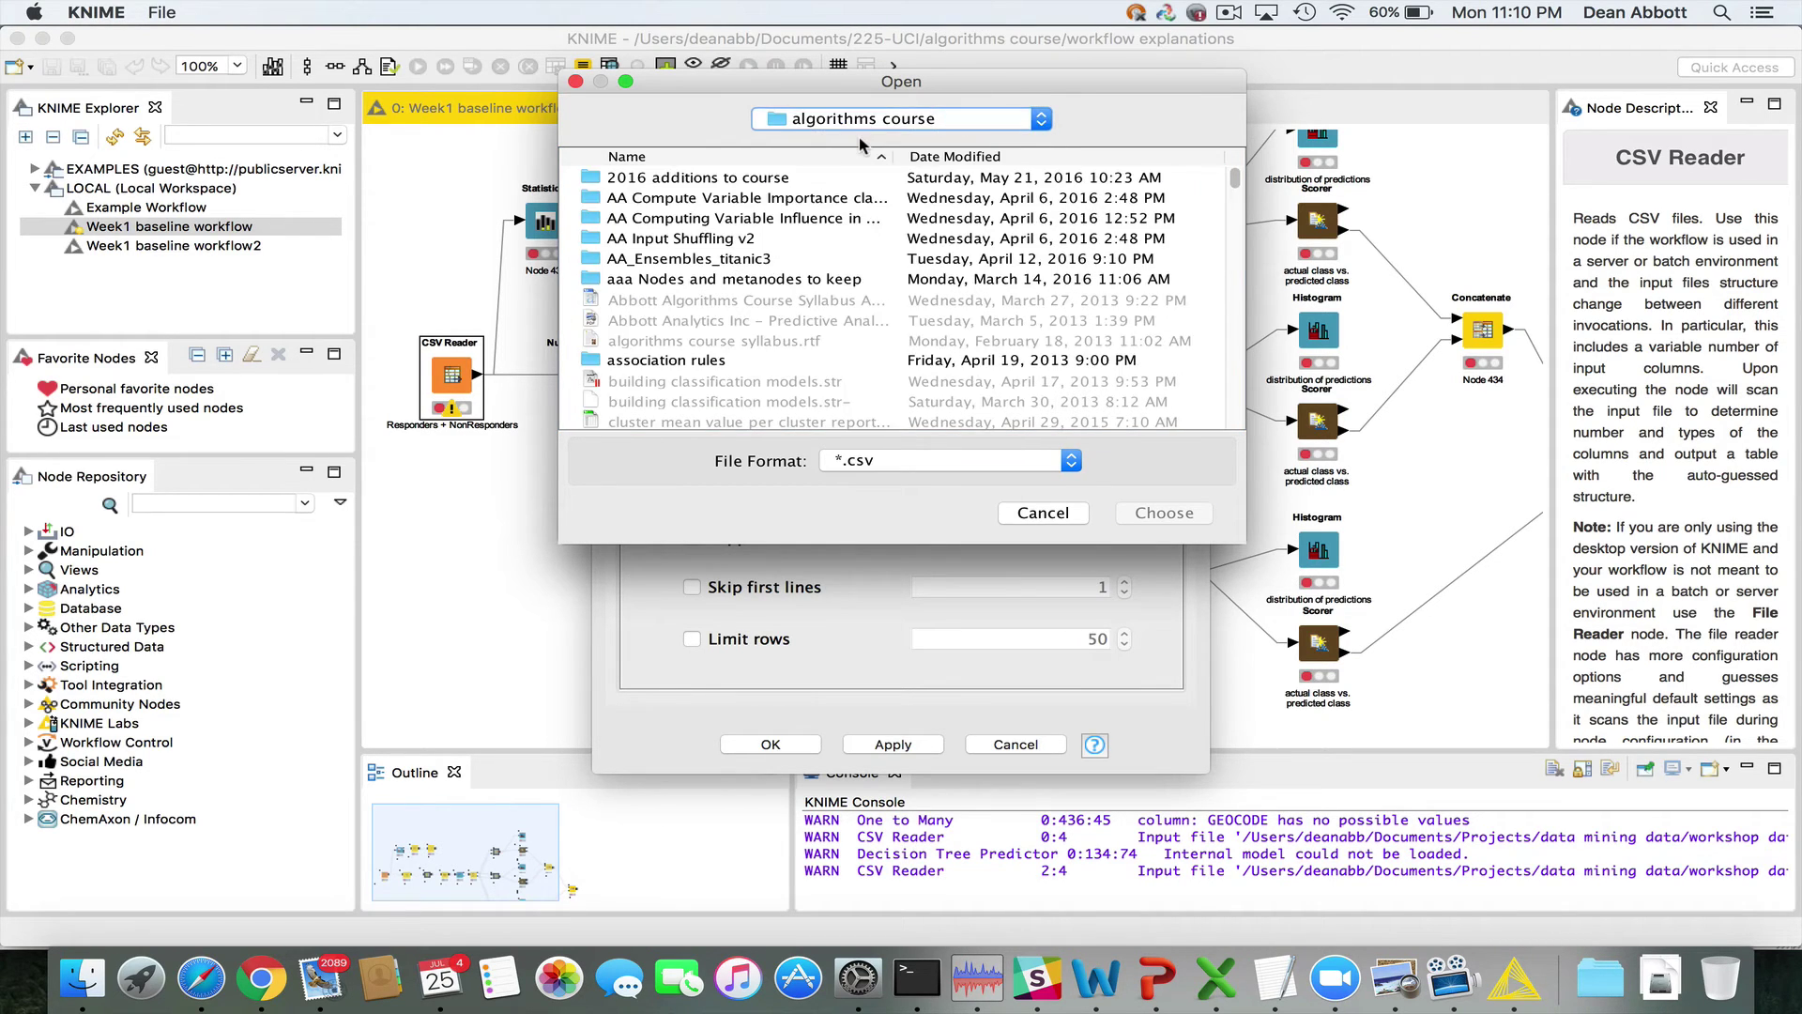
pyautogui.scroll(-10, 704, 329)
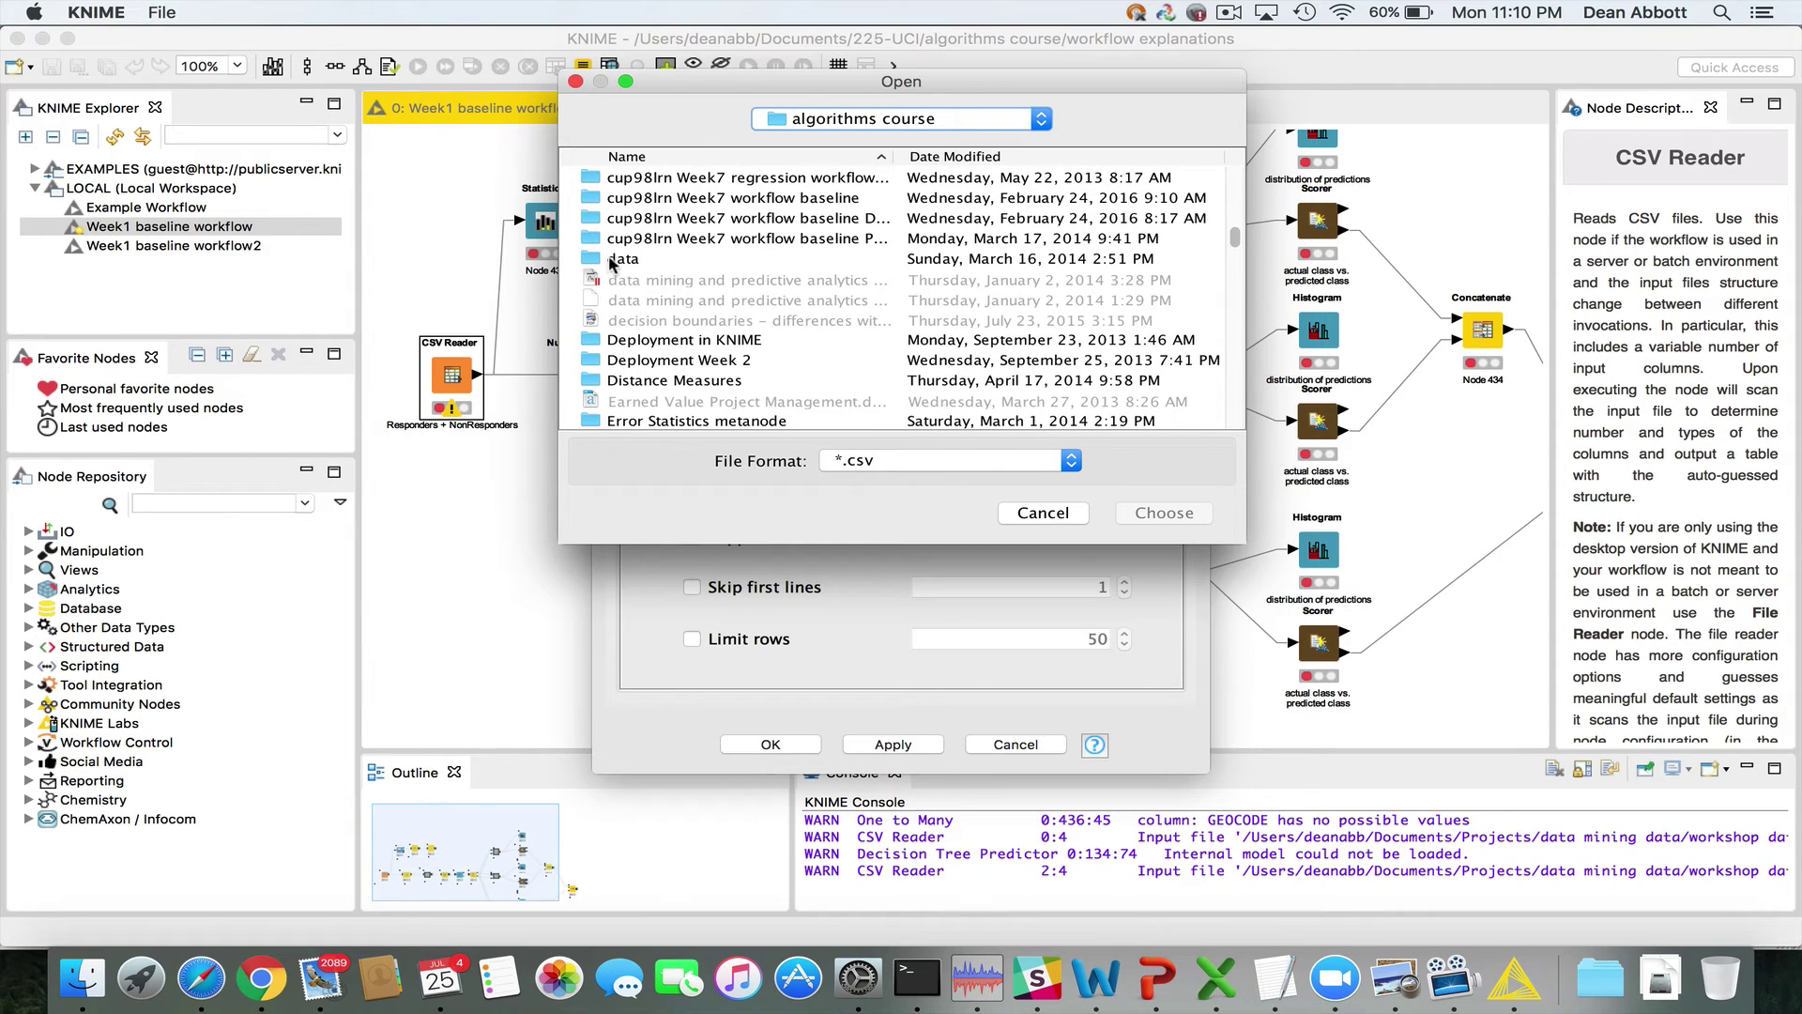
pyautogui.doubleClick(622, 259)
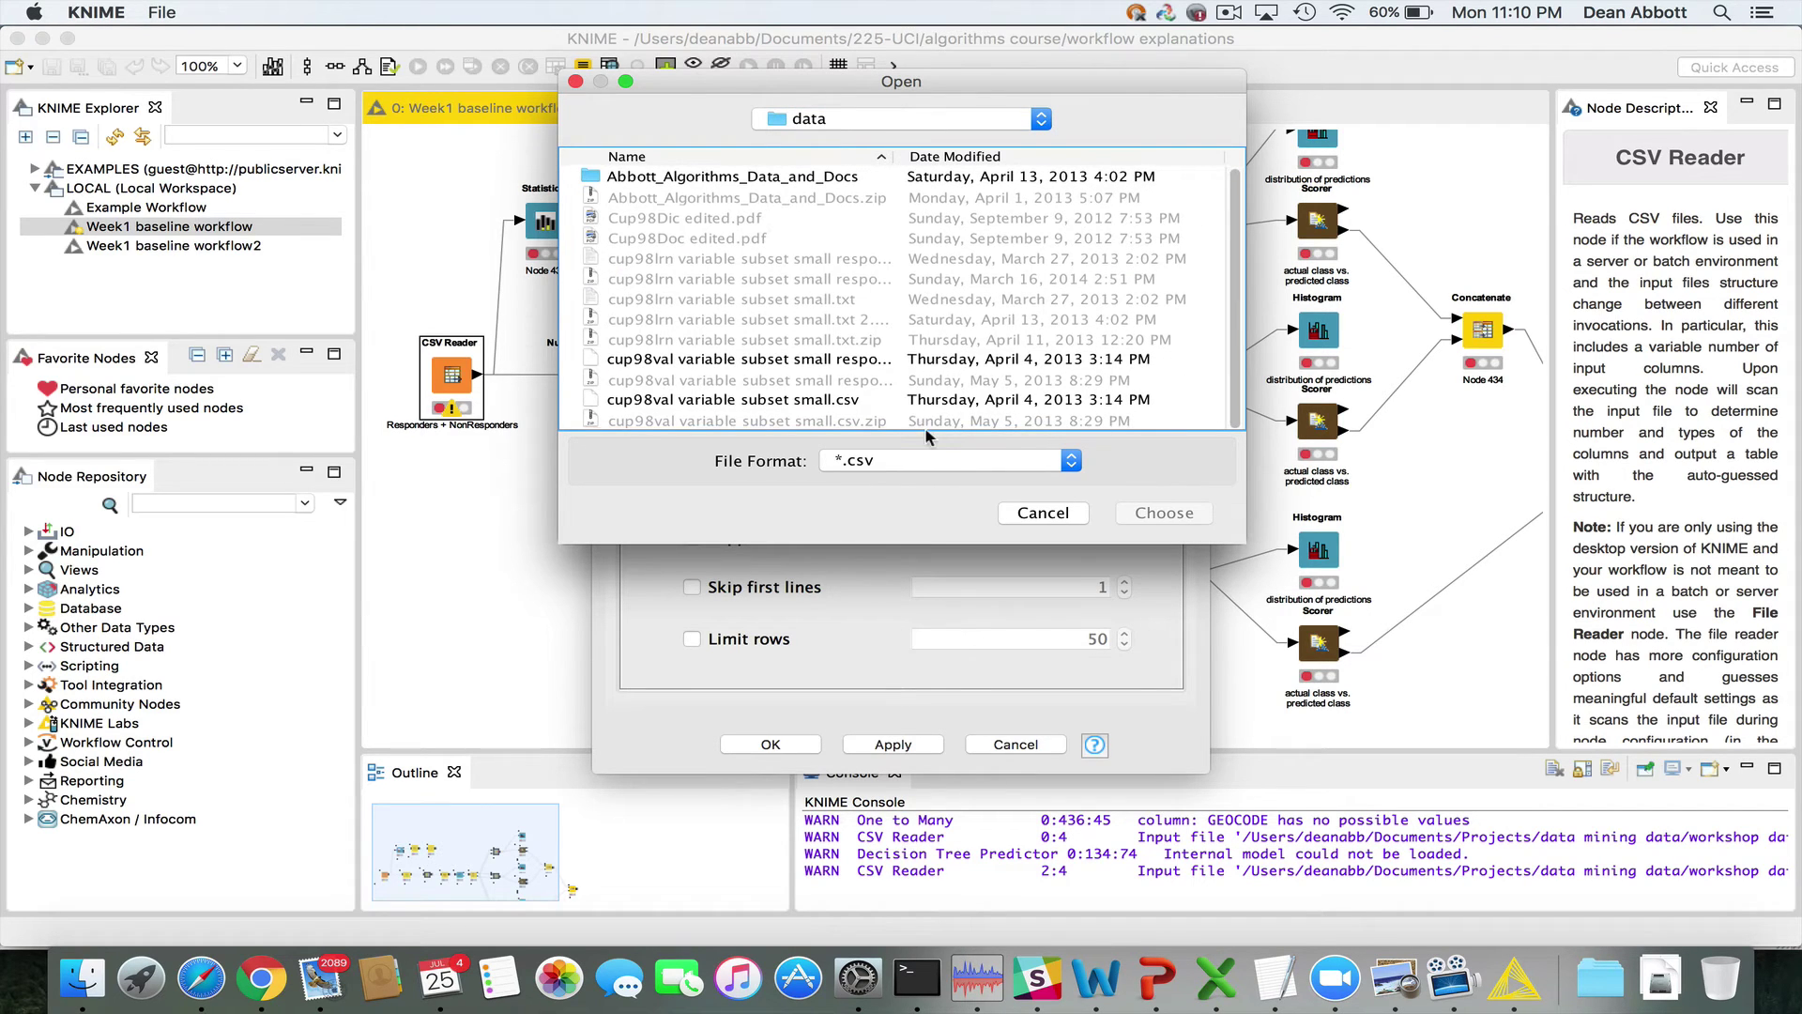
pyautogui.click(935, 460)
pyautogui.click(934, 480)
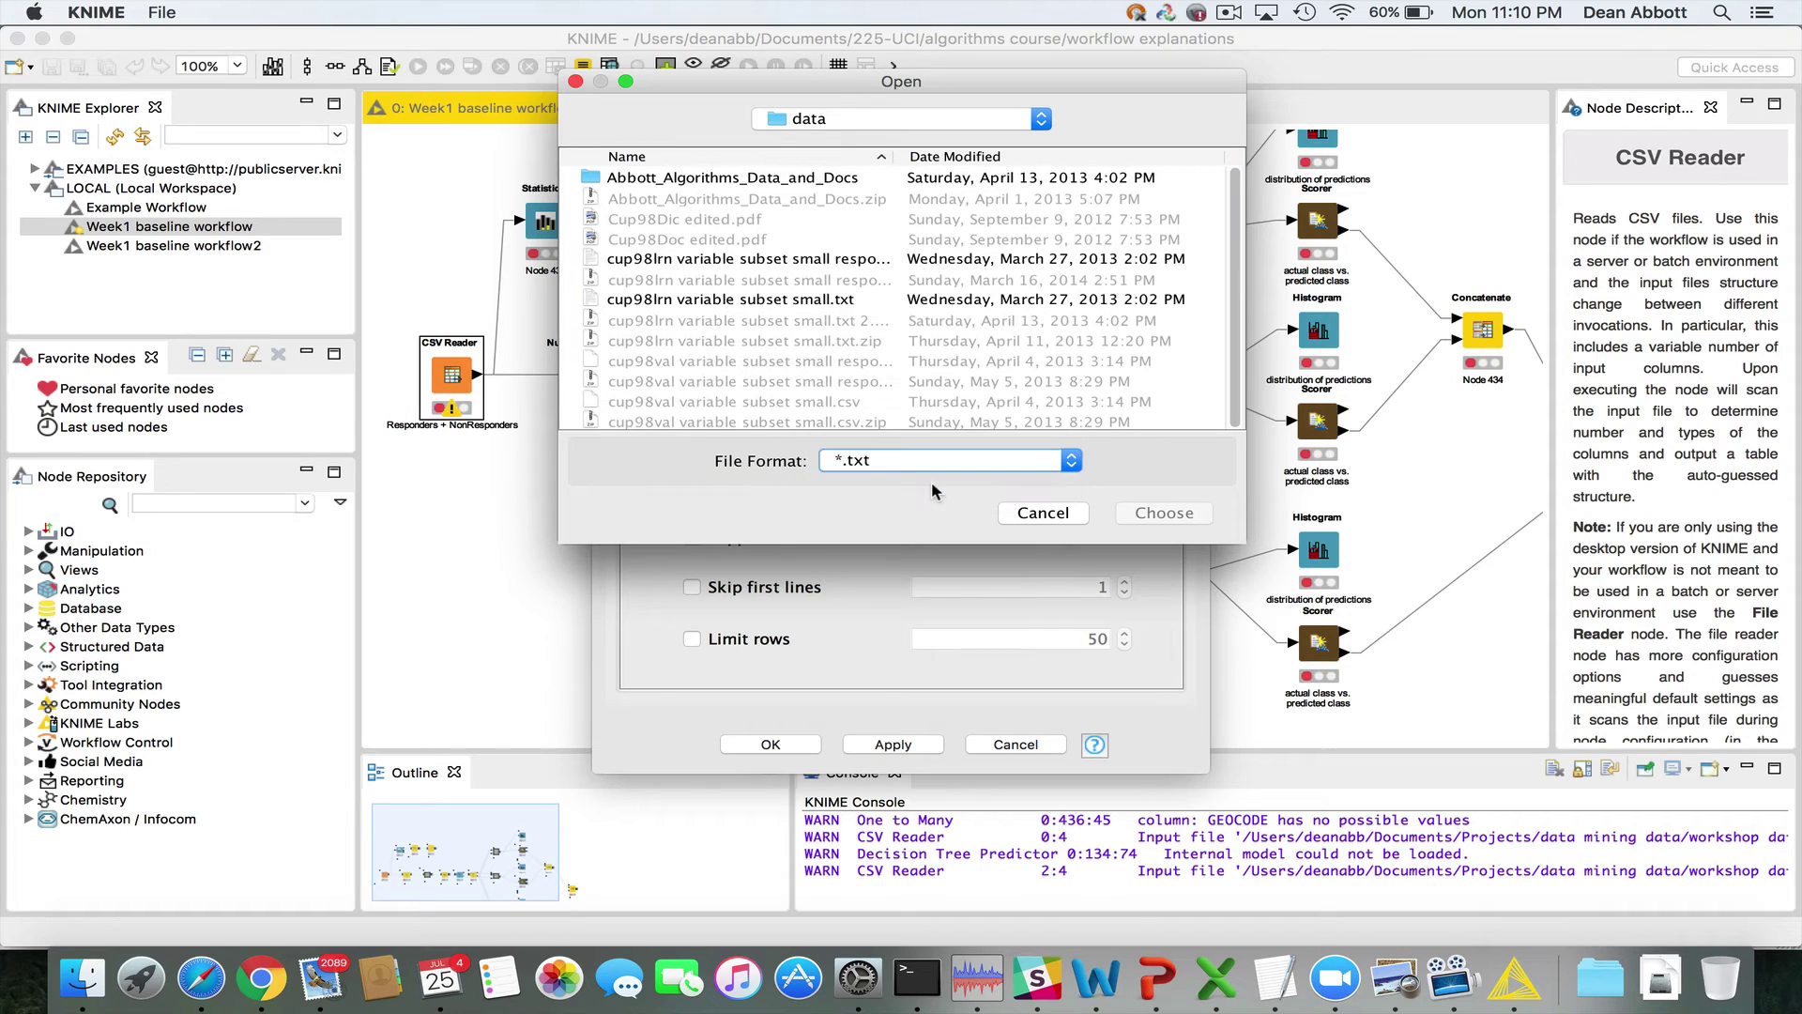
pyautogui.click(796, 300)
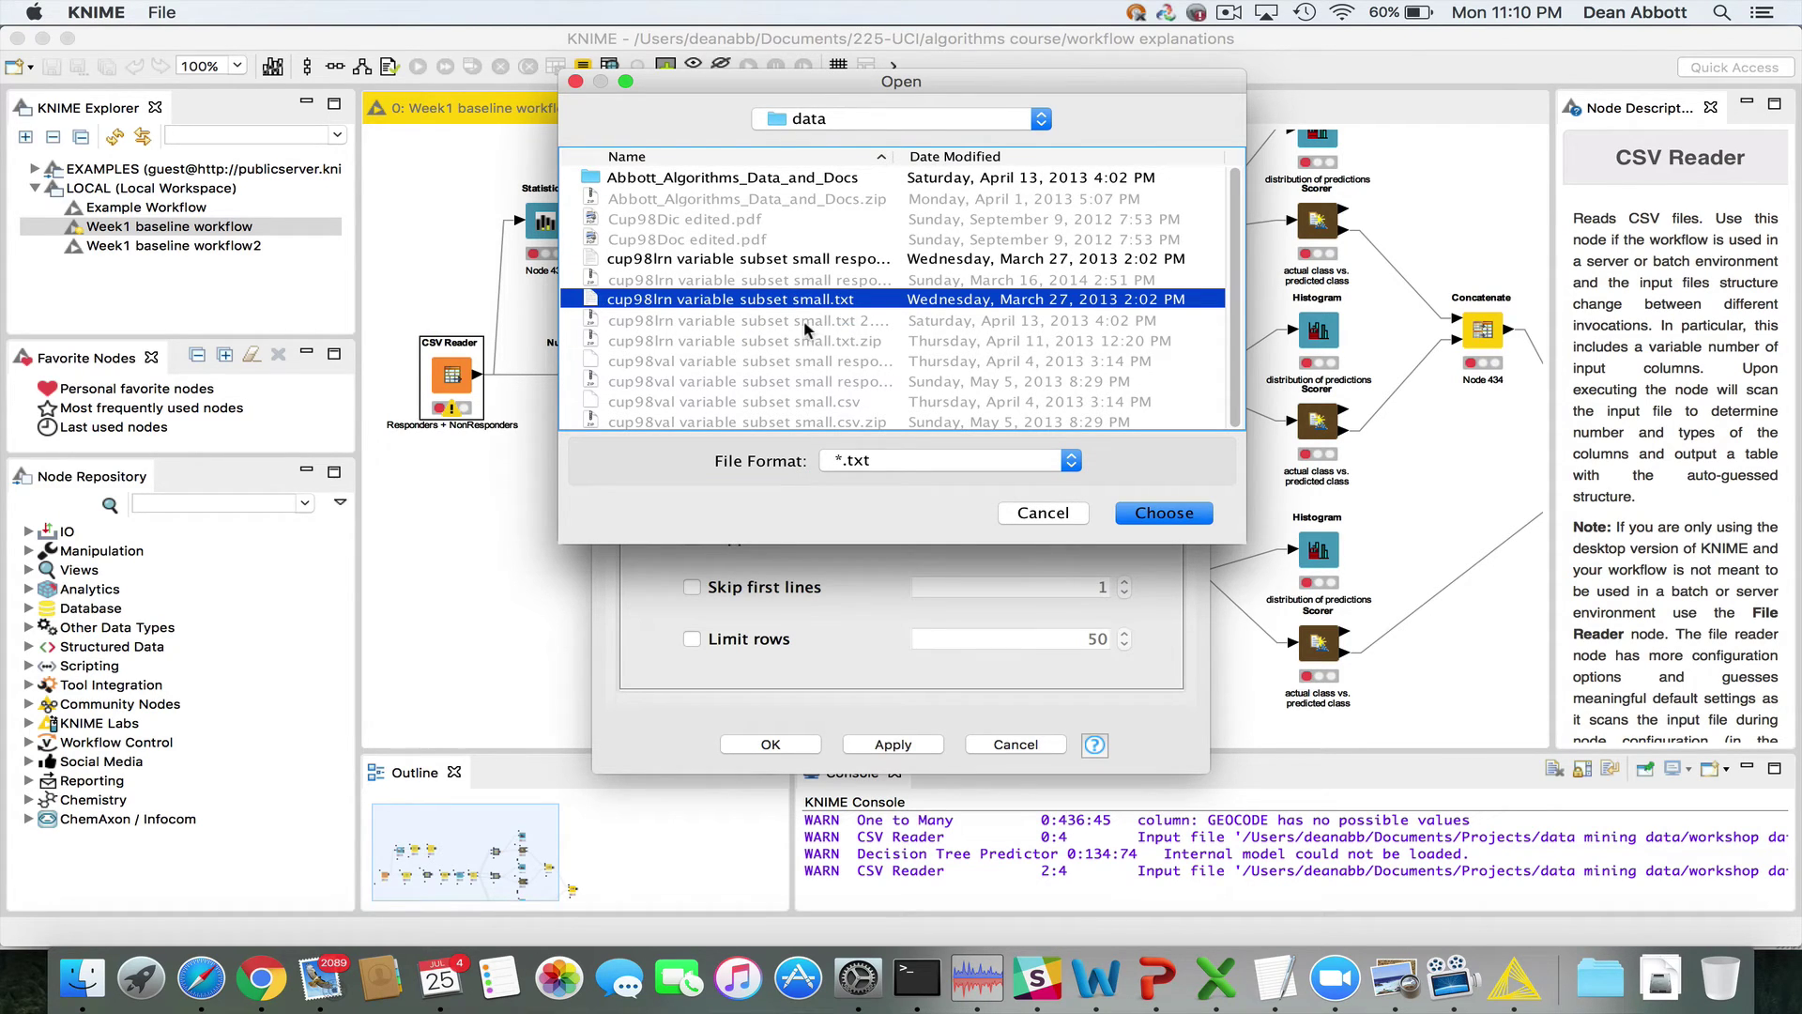
# - Confirm cup98lrn variable subset small.txt as the CSV Reader input and save the node settings
pyautogui.click(1174, 515)
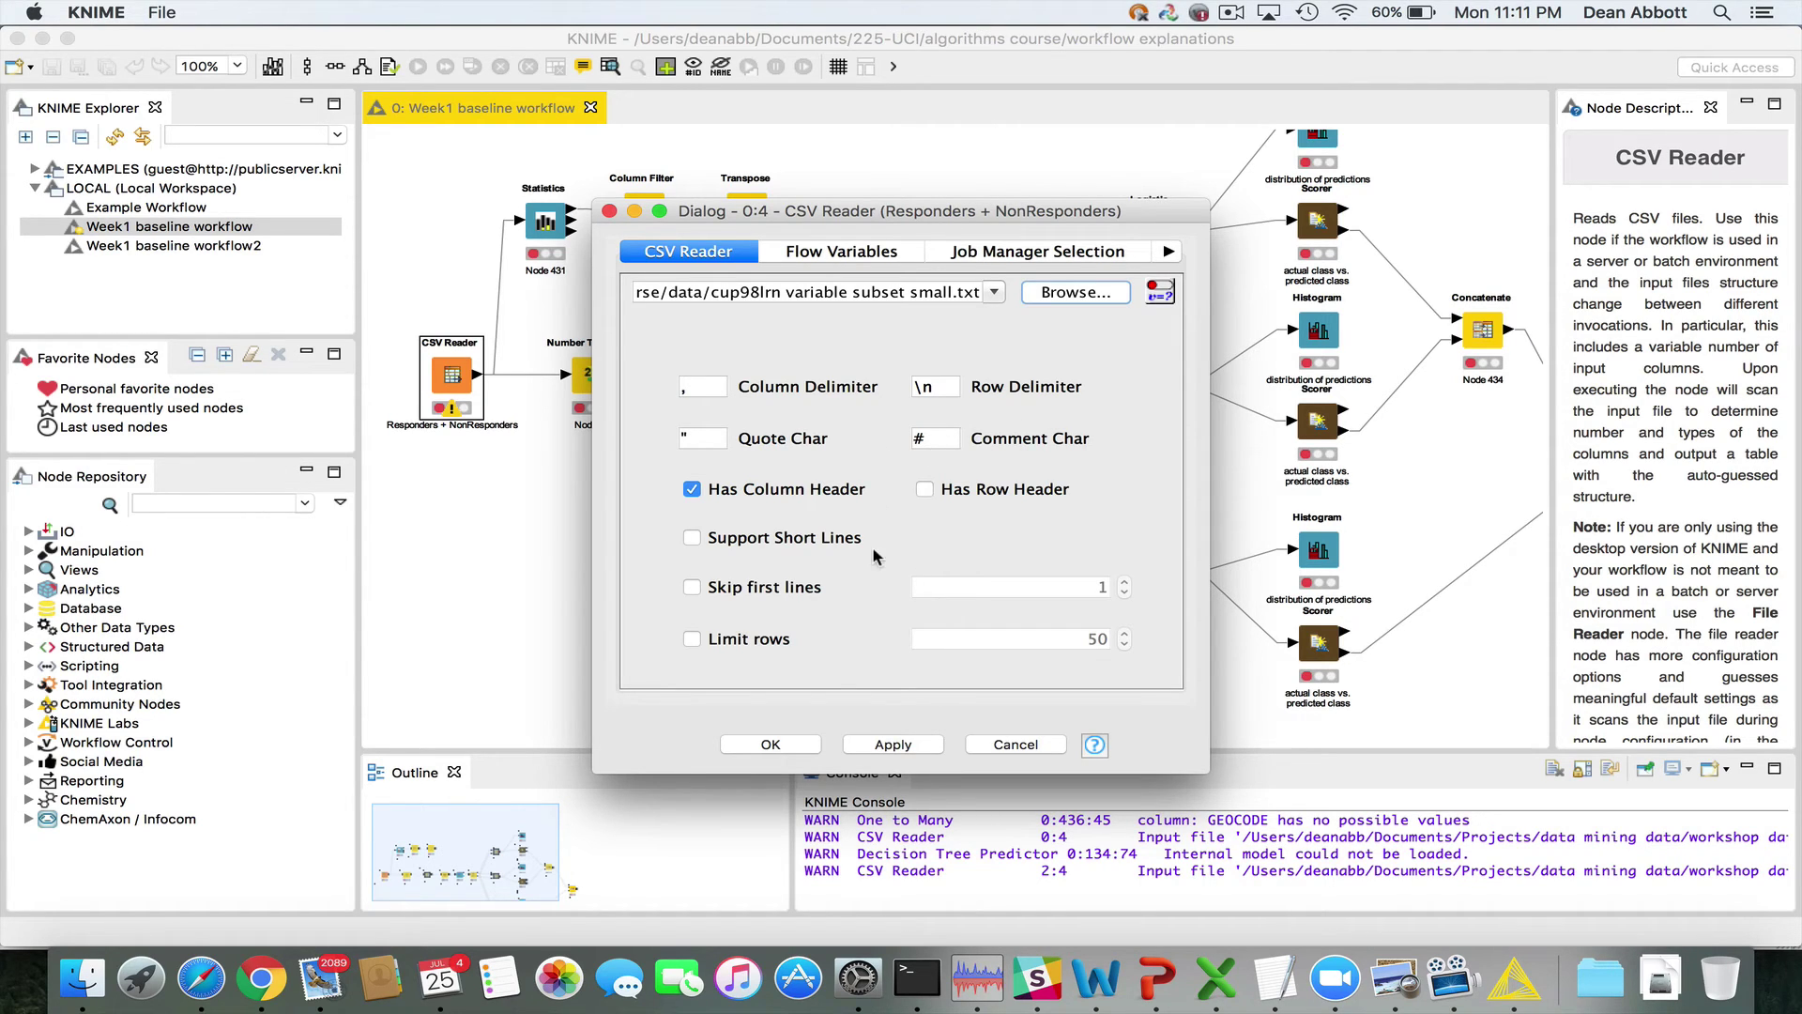
pyautogui.click(782, 742)
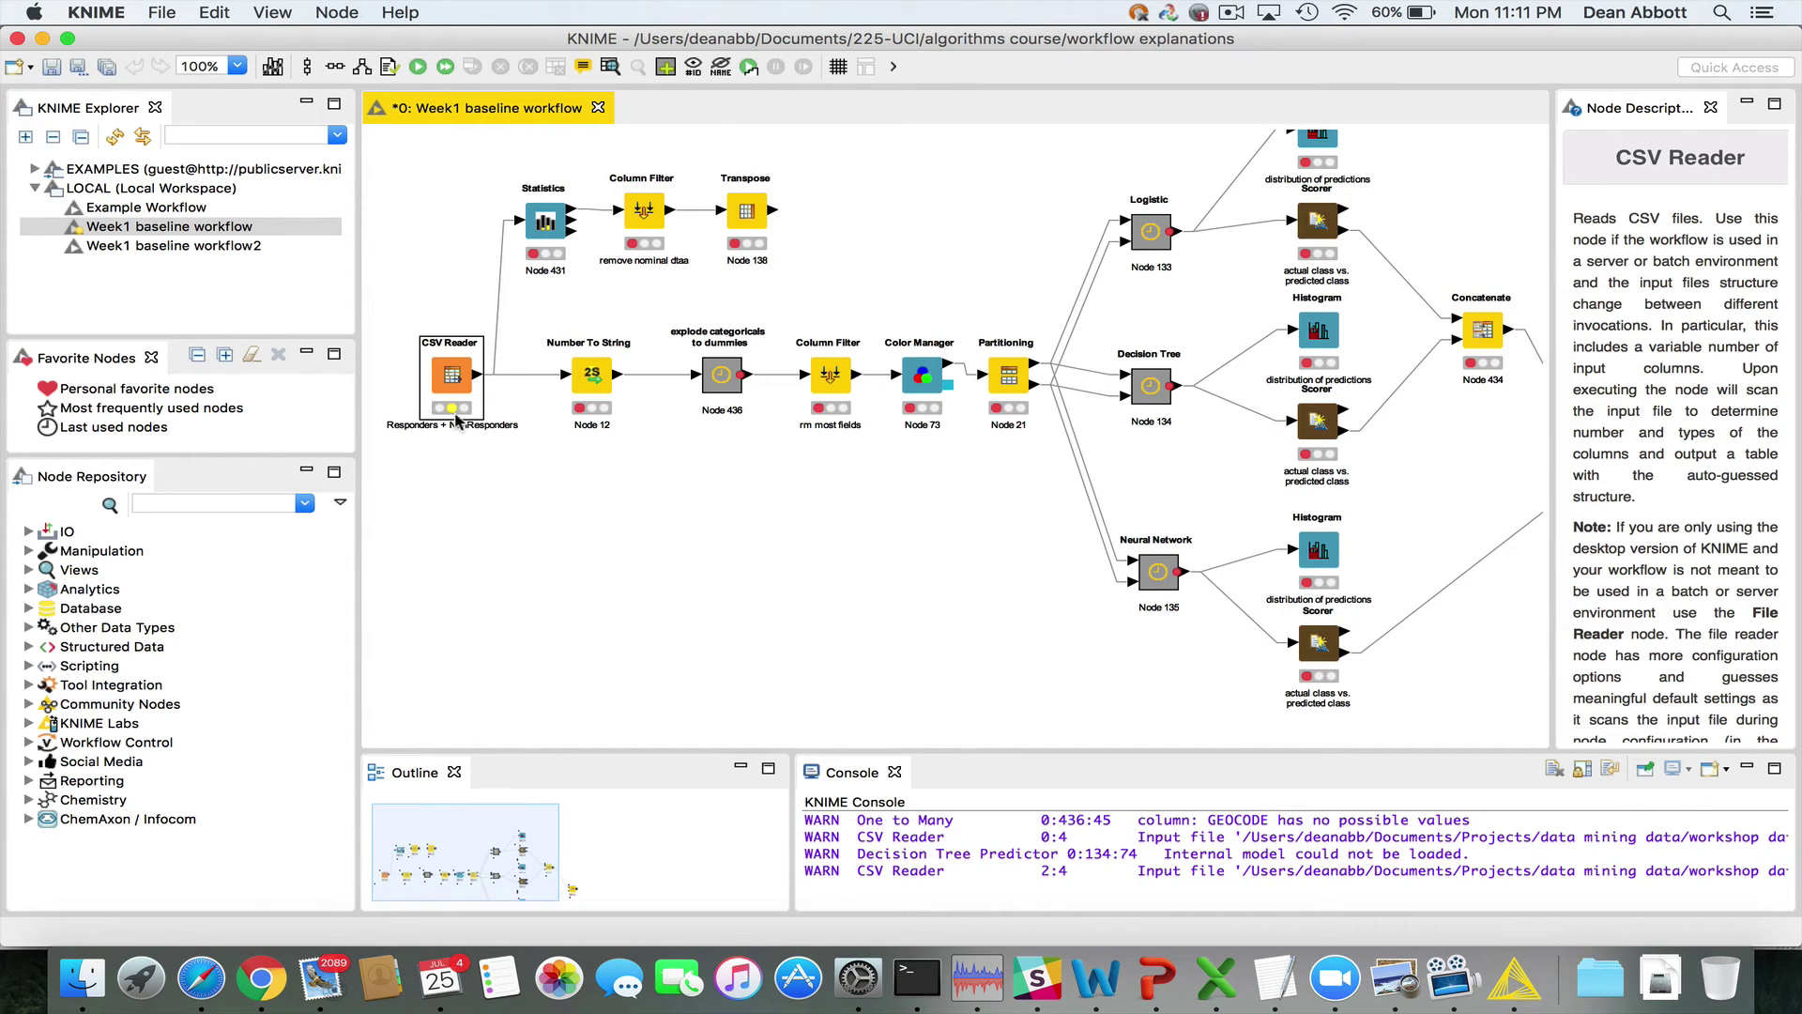
# - Execute the CSV Reader and view its 95412-row, 42-column output table in an enlarged window
pyautogui.rightClick(453, 364)
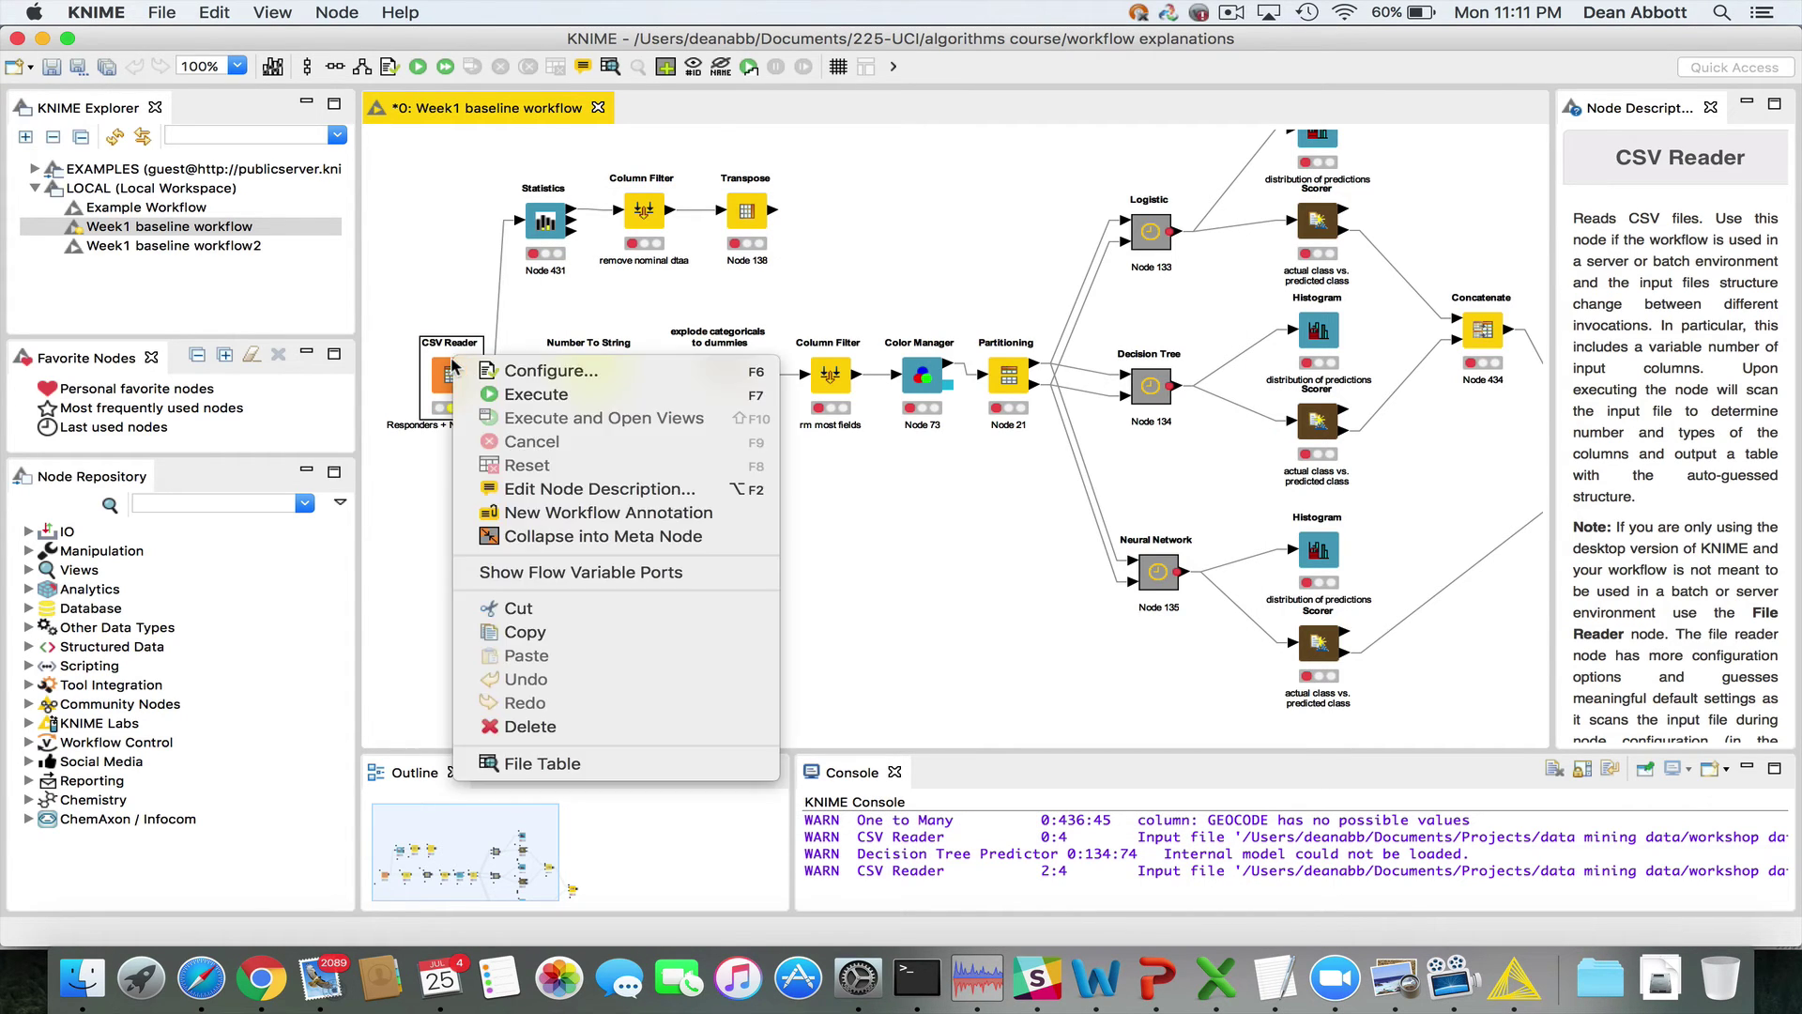
pyautogui.click(511, 395)
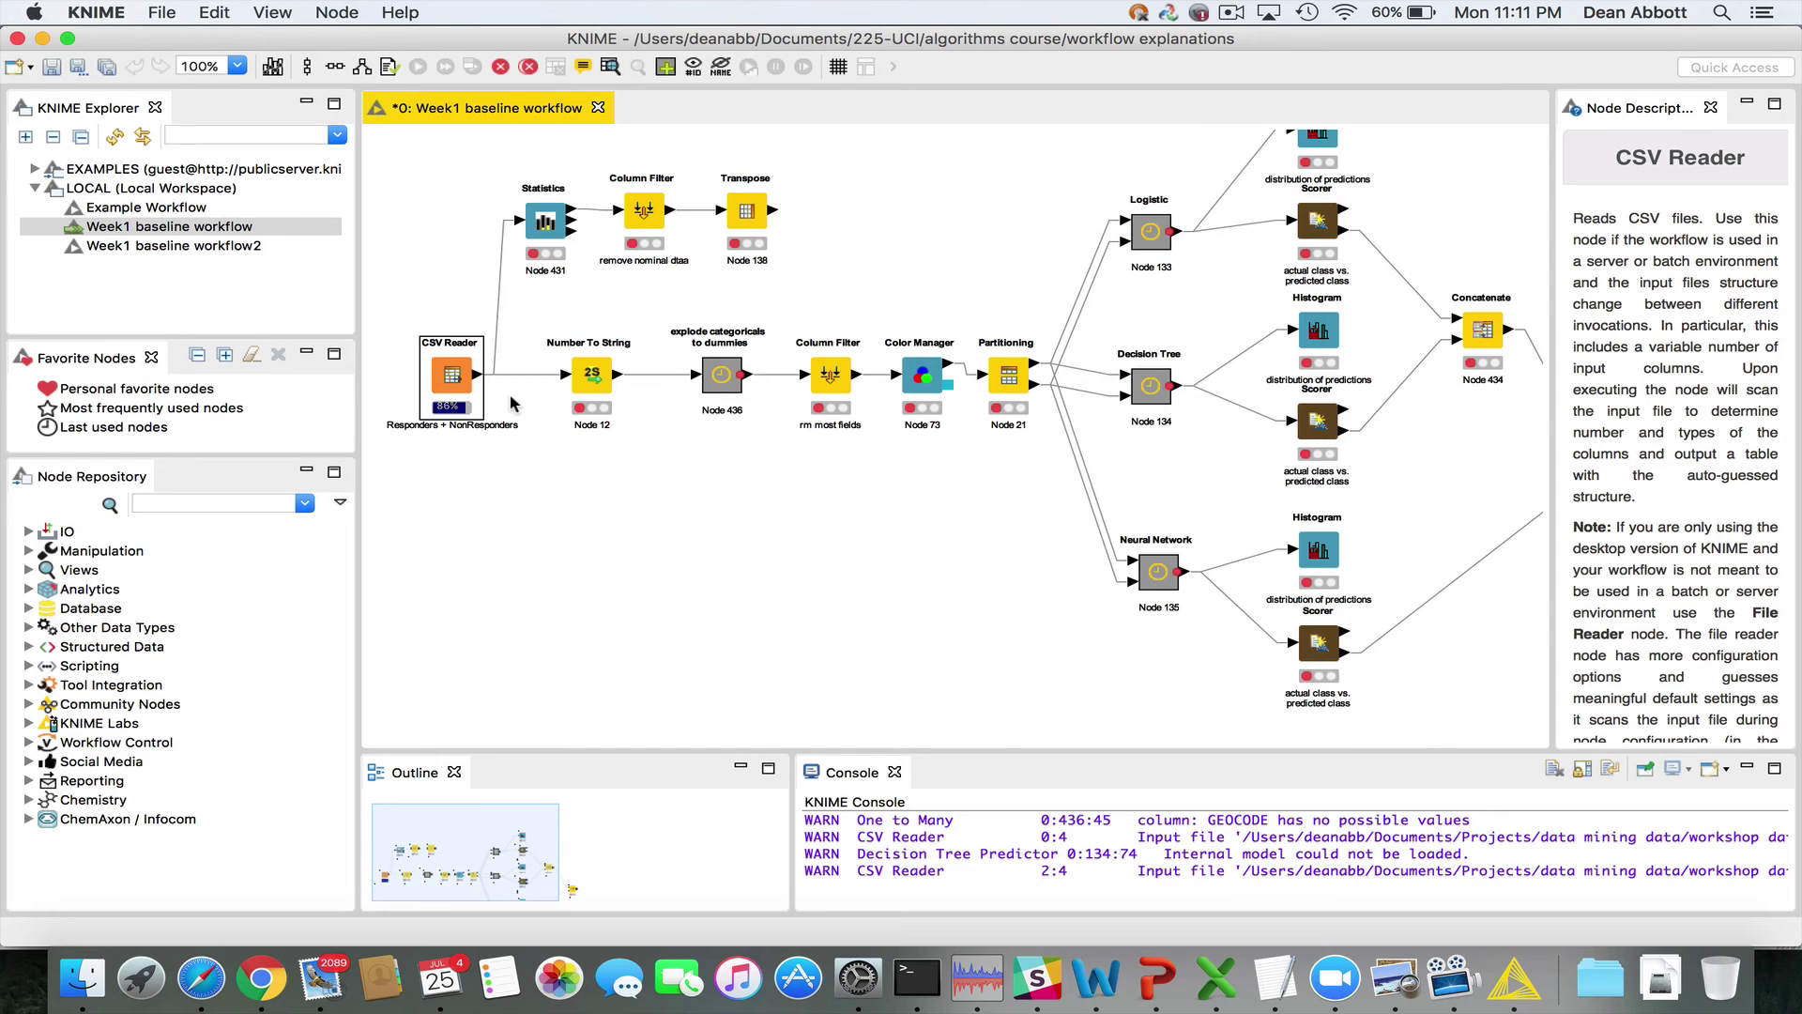
pyautogui.rightClick(452, 379)
pyautogui.click(535, 789)
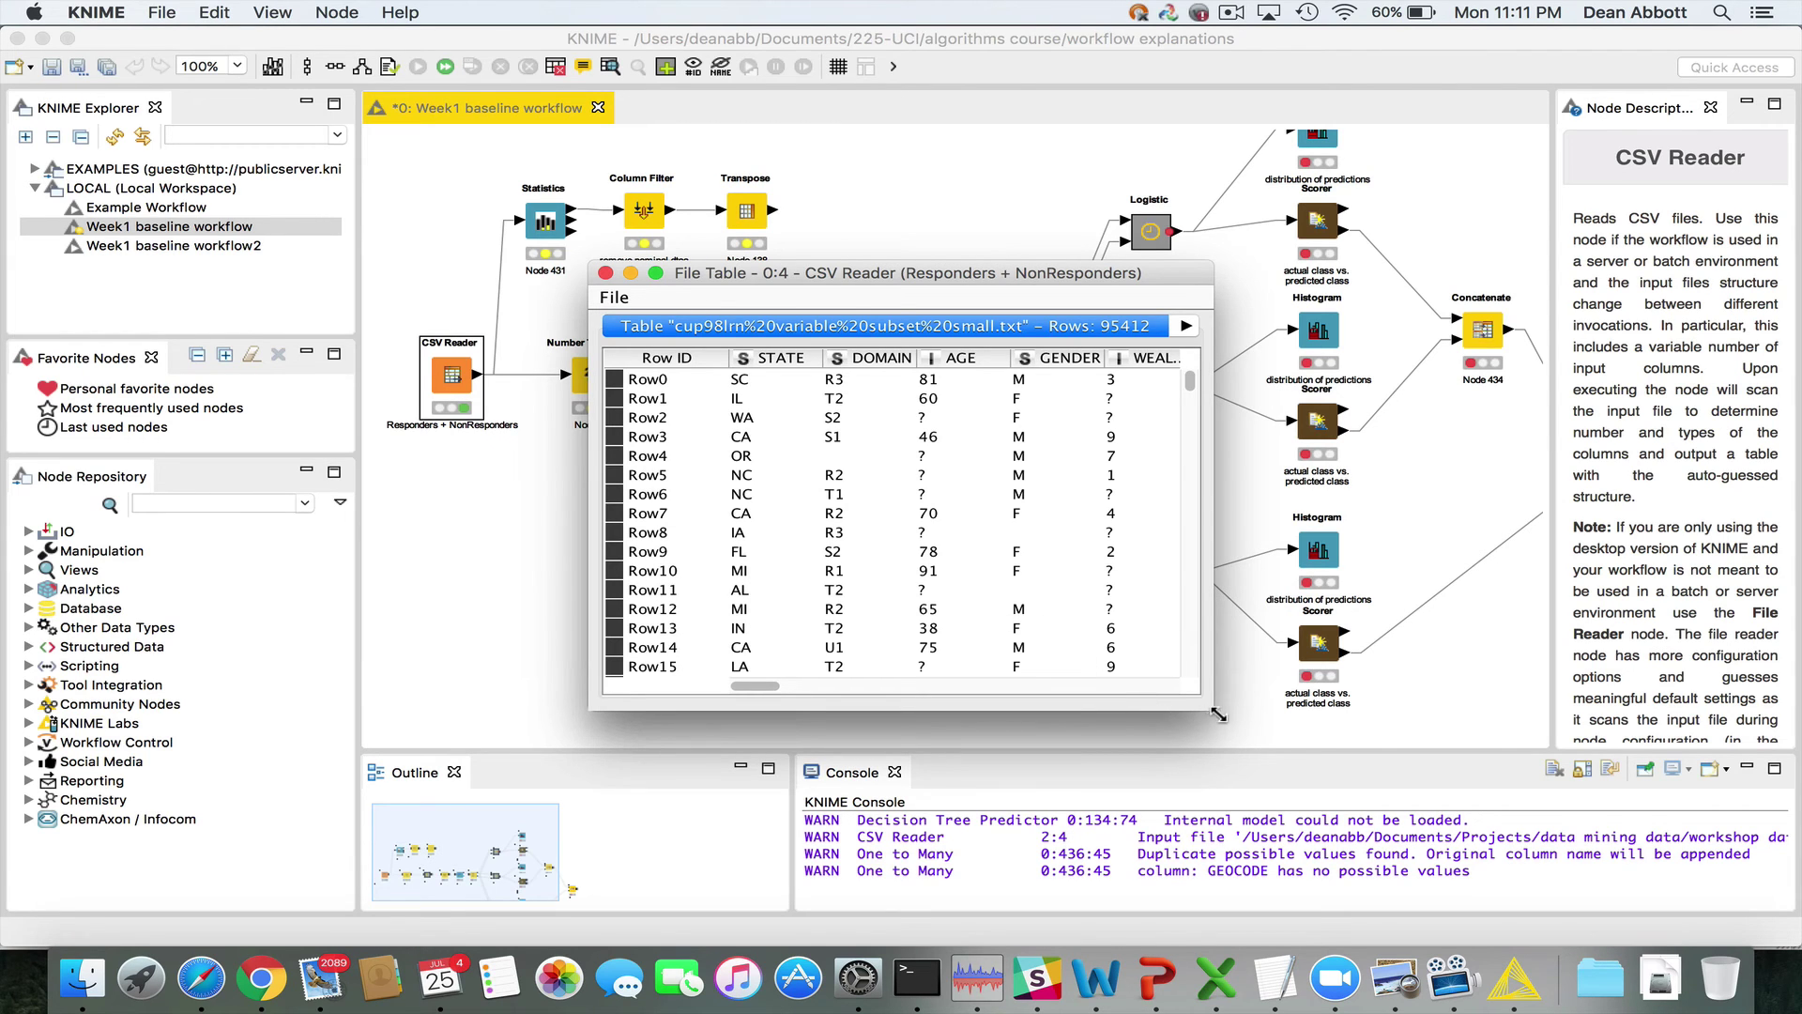
pyautogui.moveTo(1213, 709); pyautogui.dragTo(1638, 907)
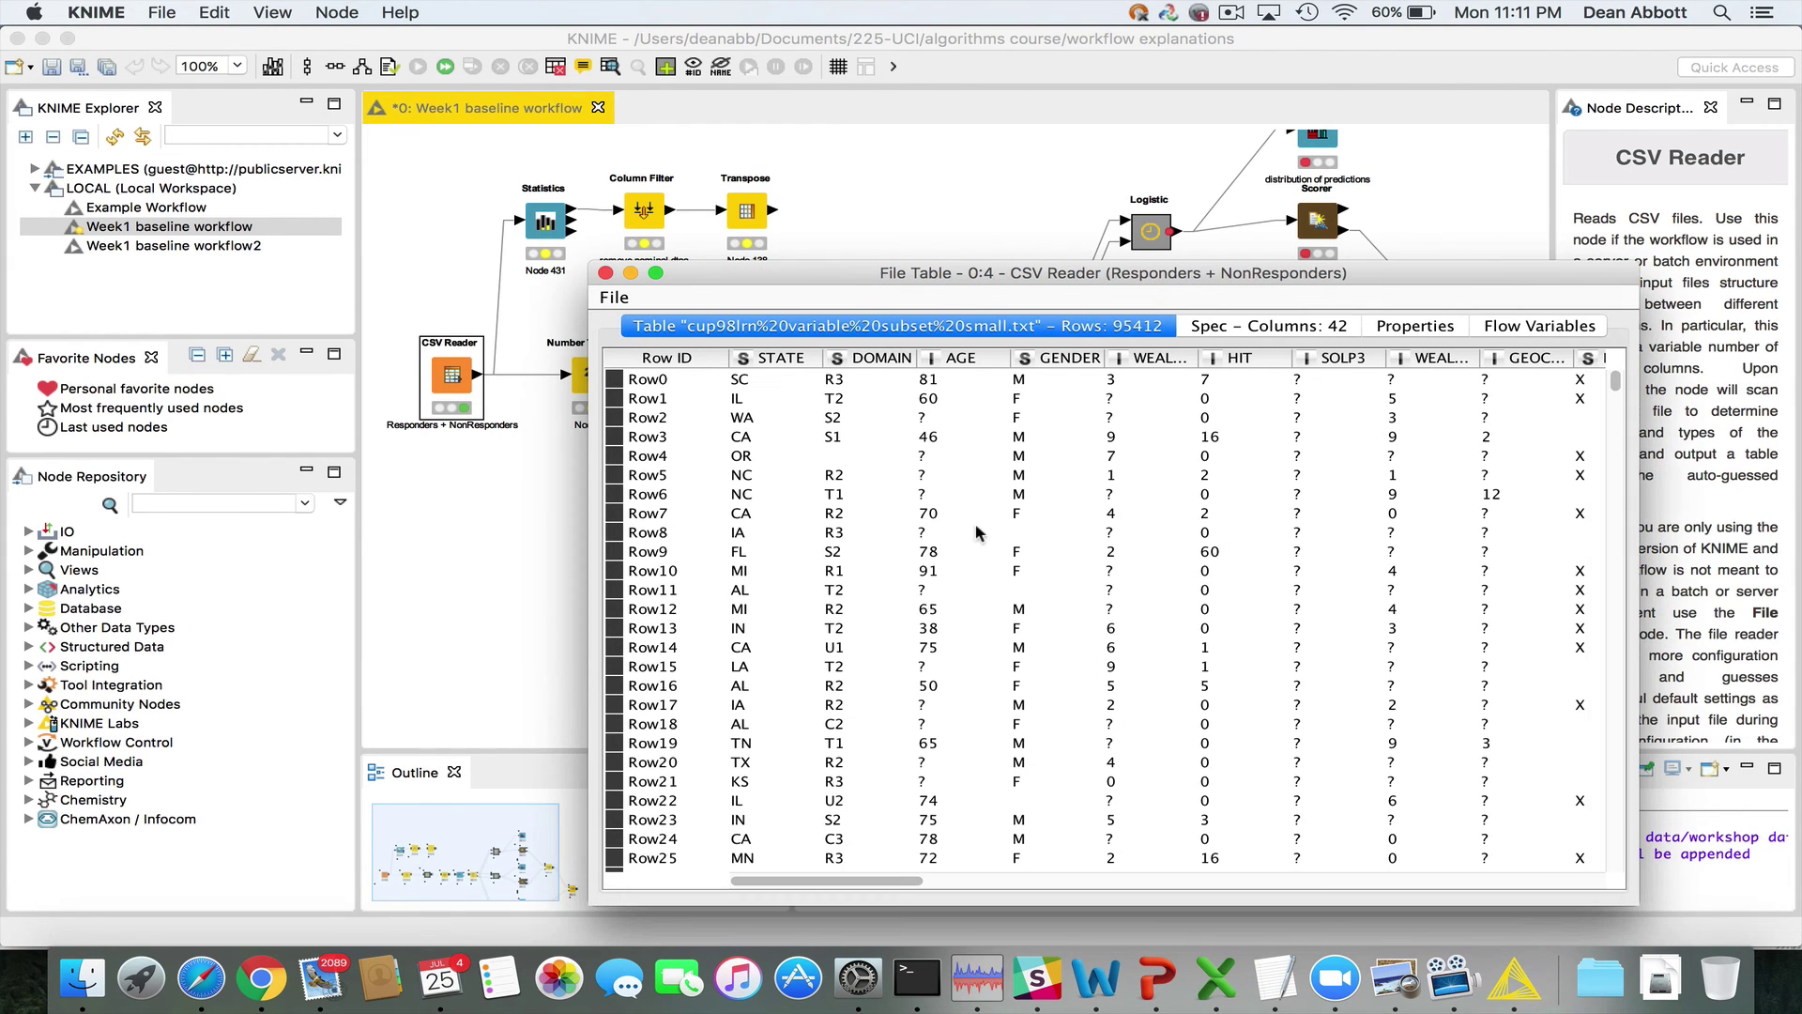
# - Close the training table and repoint the CSV Reader to cup98val variable subset small.csv, accepting the reset
pyautogui.click(604, 277)
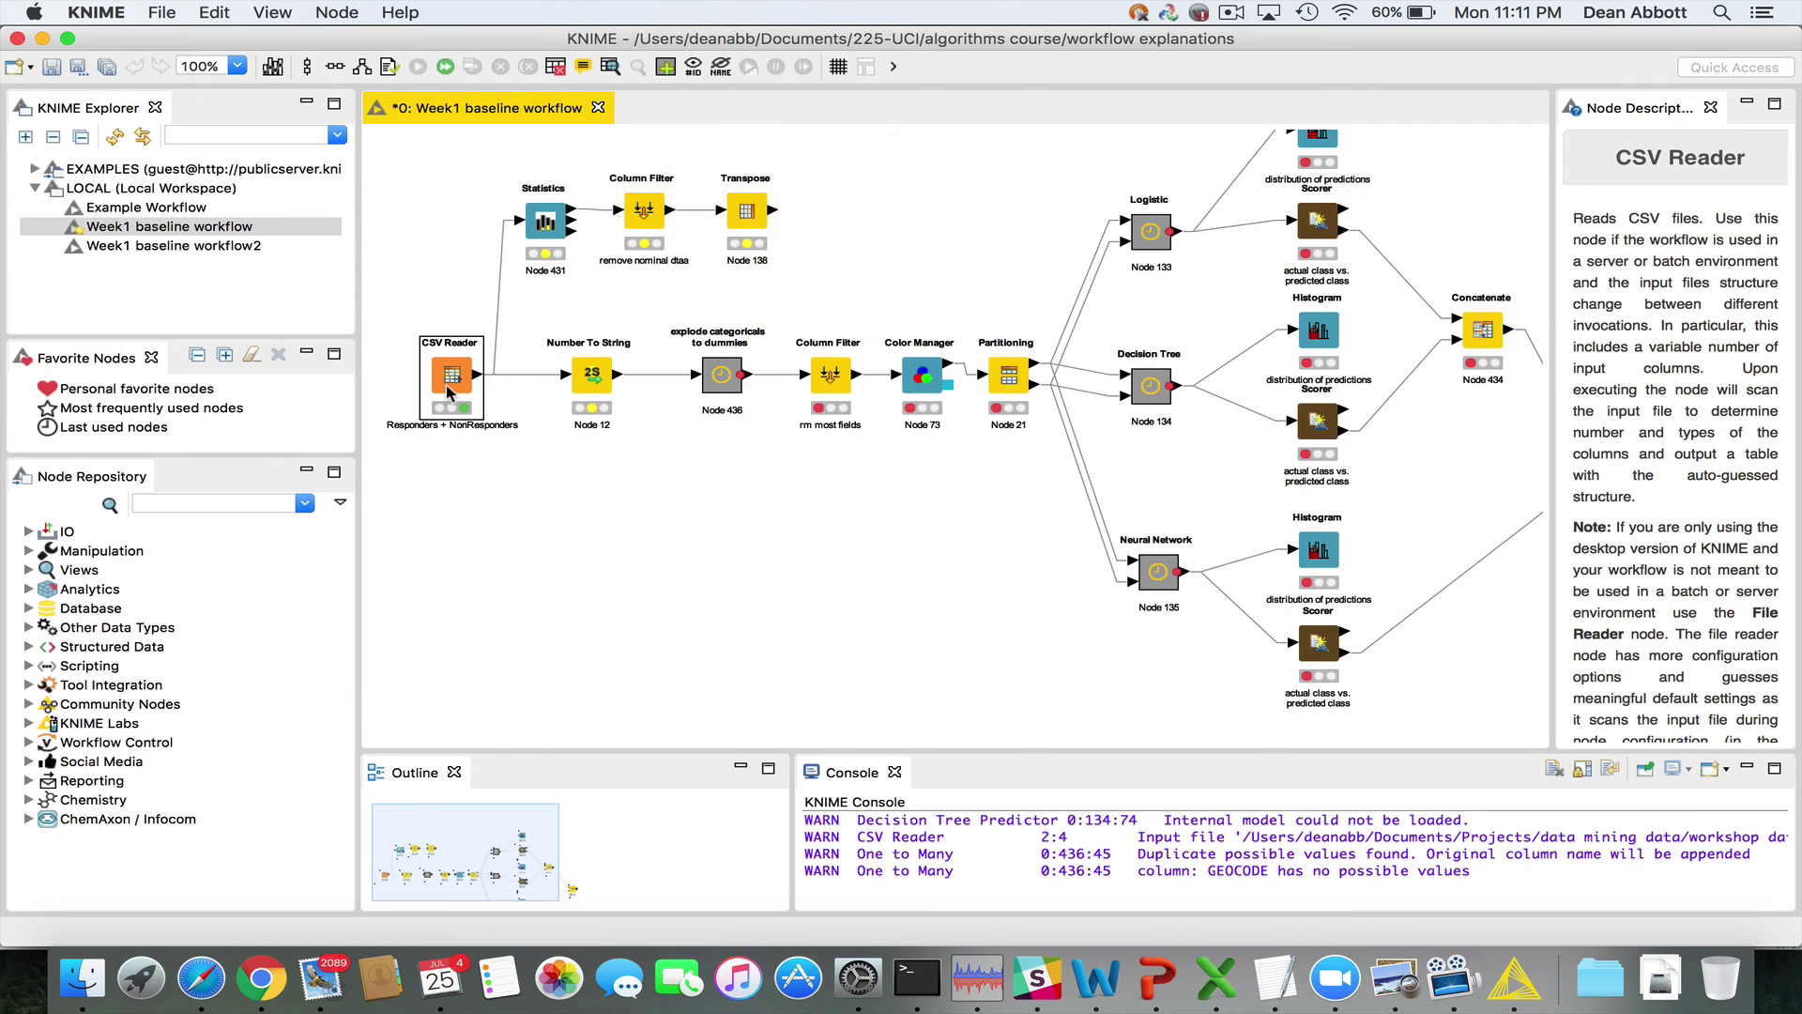
pyautogui.doubleClick(446, 387)
pyautogui.click(1090, 292)
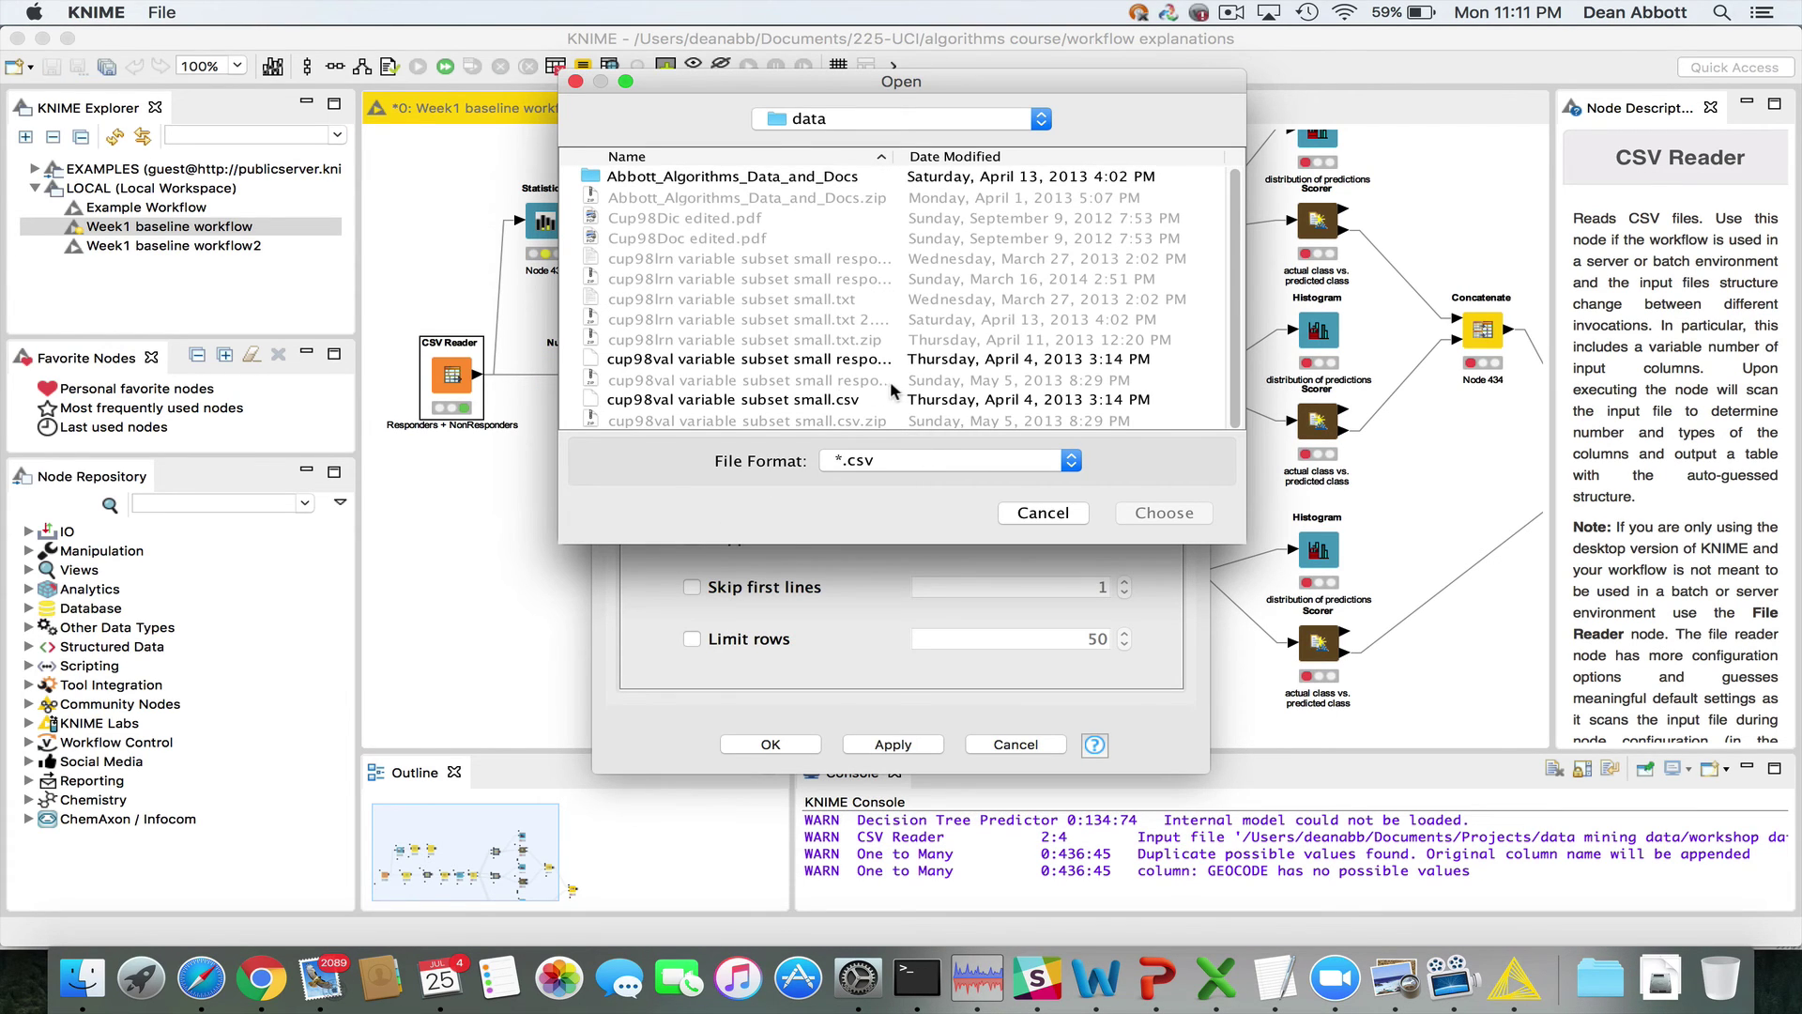
pyautogui.click(674, 402)
pyautogui.doubleClick(674, 402)
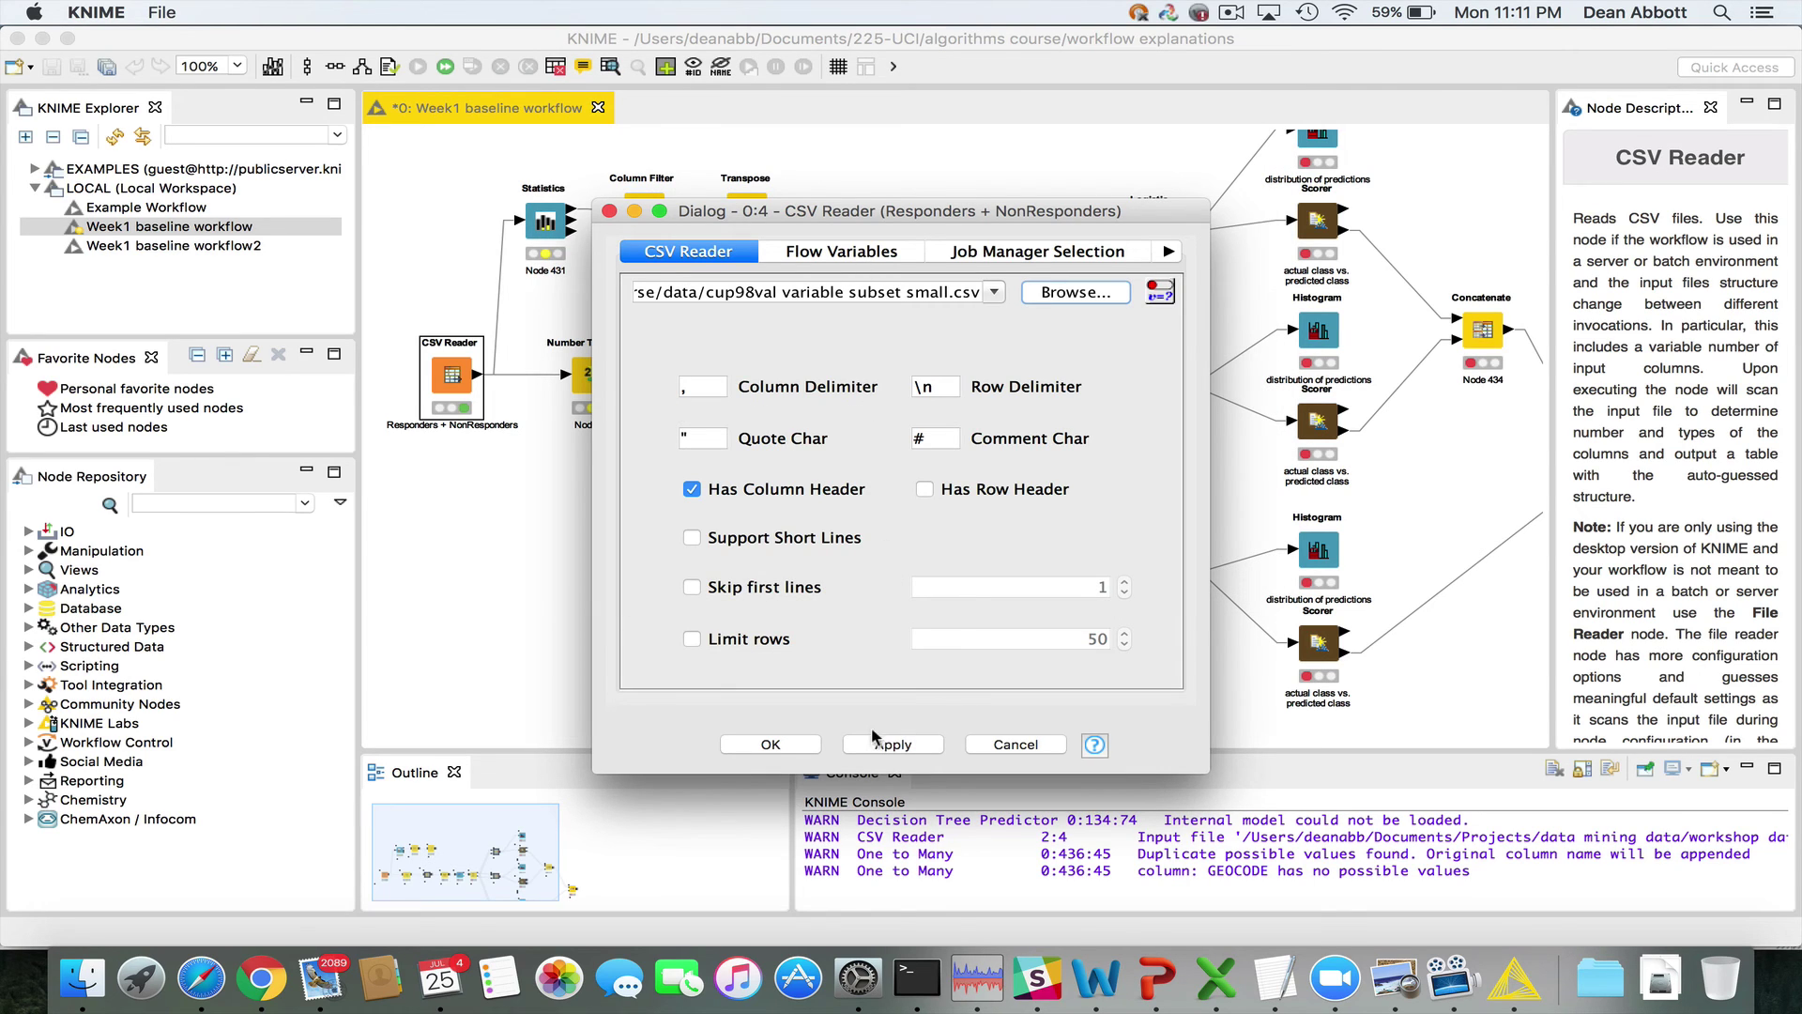
pyautogui.click(793, 748)
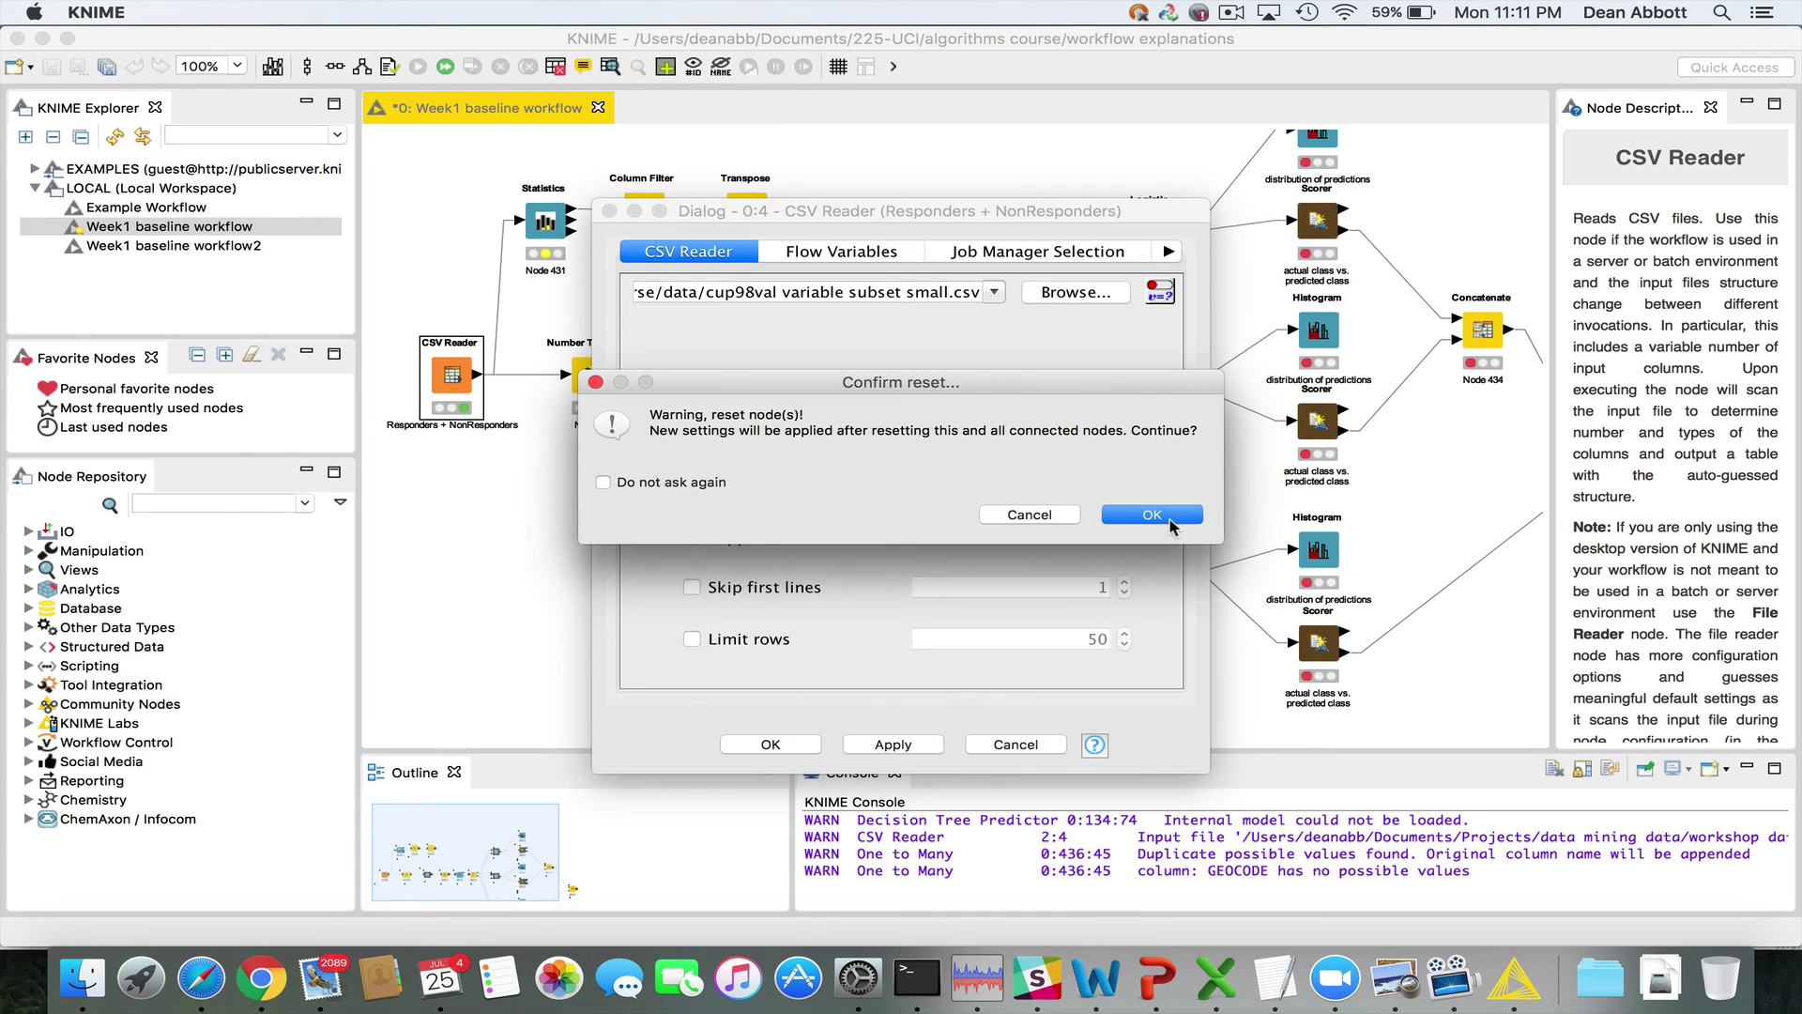
pyautogui.click(1171, 518)
# - Execute the CSV Reader on the validation file, check its 96367-row, 42-column table, then close it
pyautogui.rightClick(448, 385)
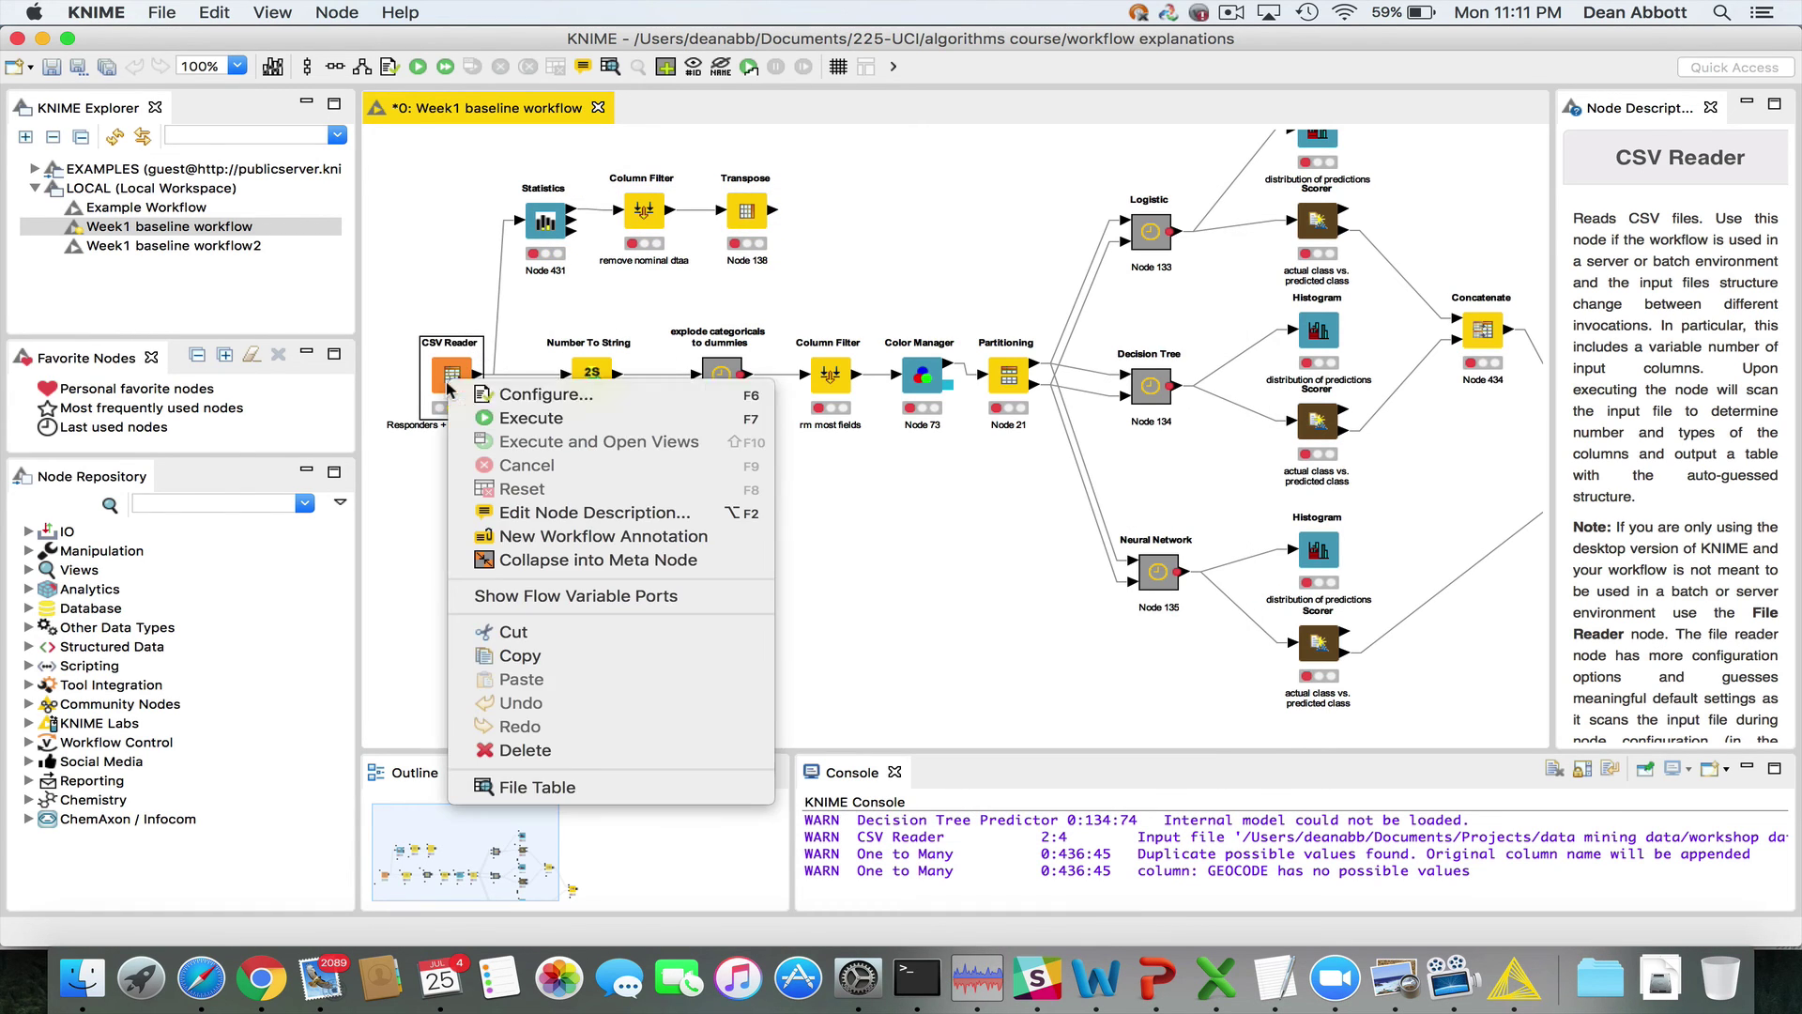
pyautogui.click(490, 418)
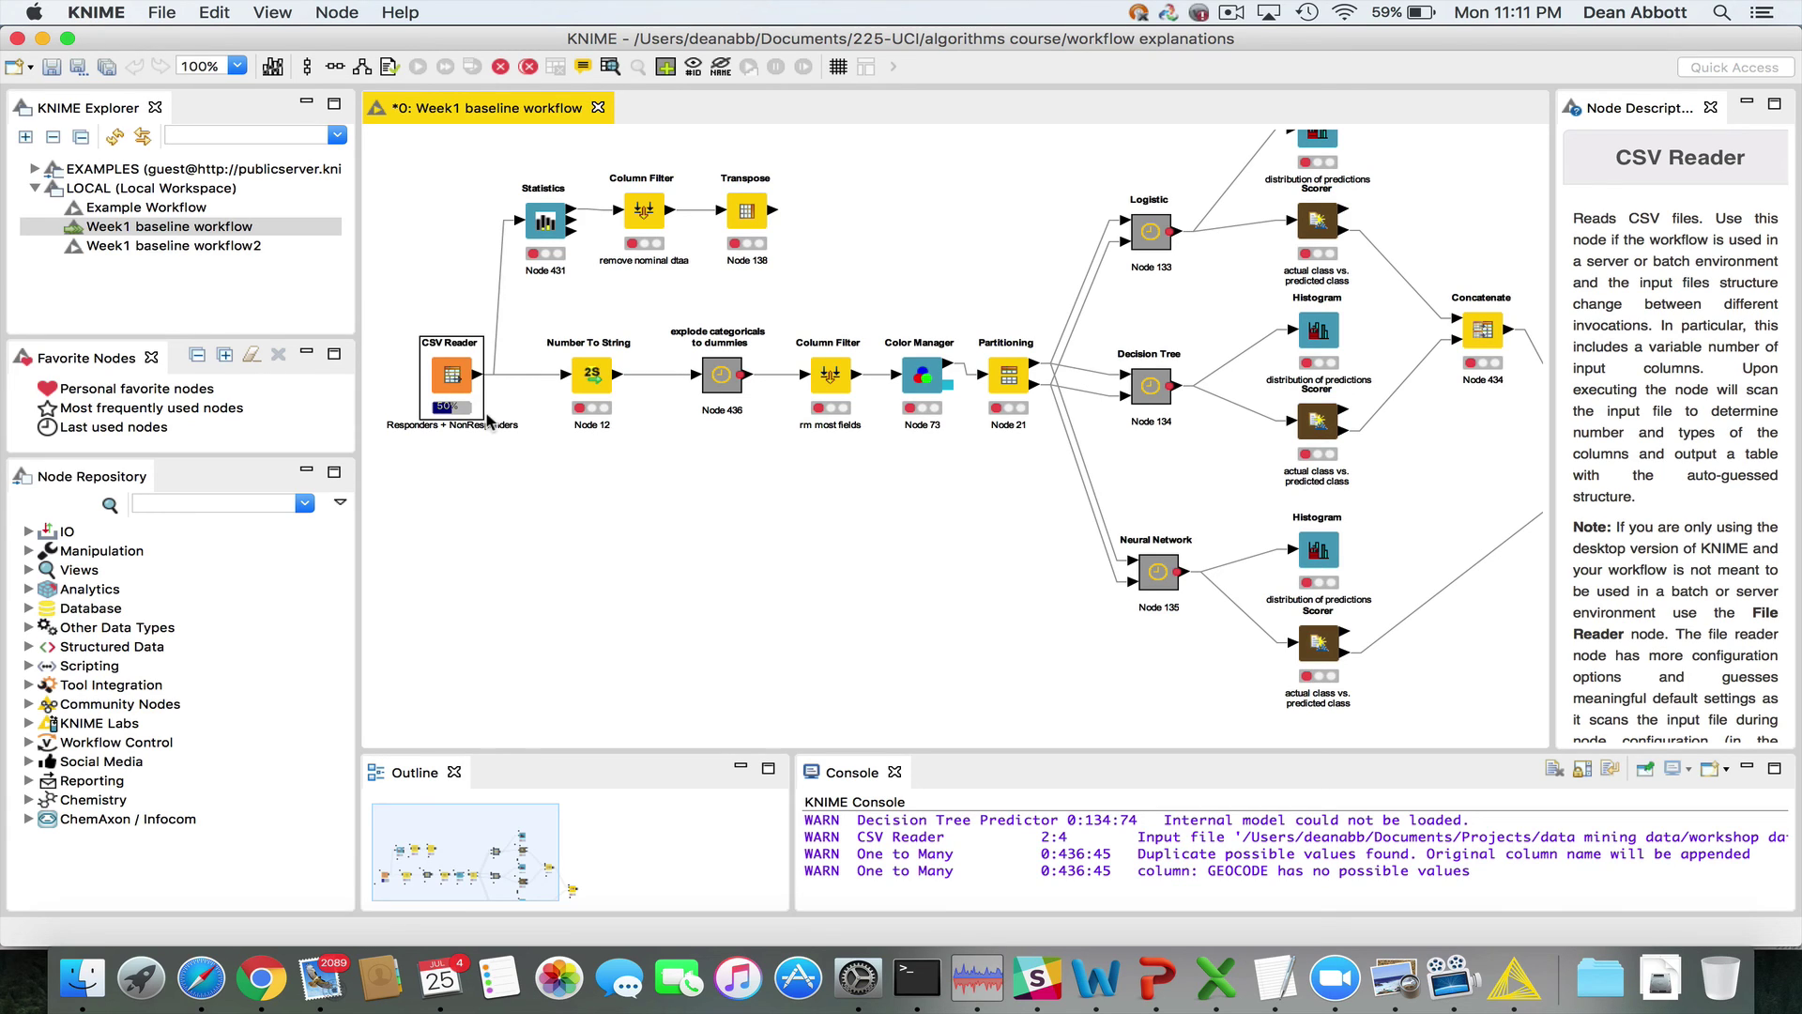
pyautogui.rightClick(452, 374)
pyautogui.click(539, 771)
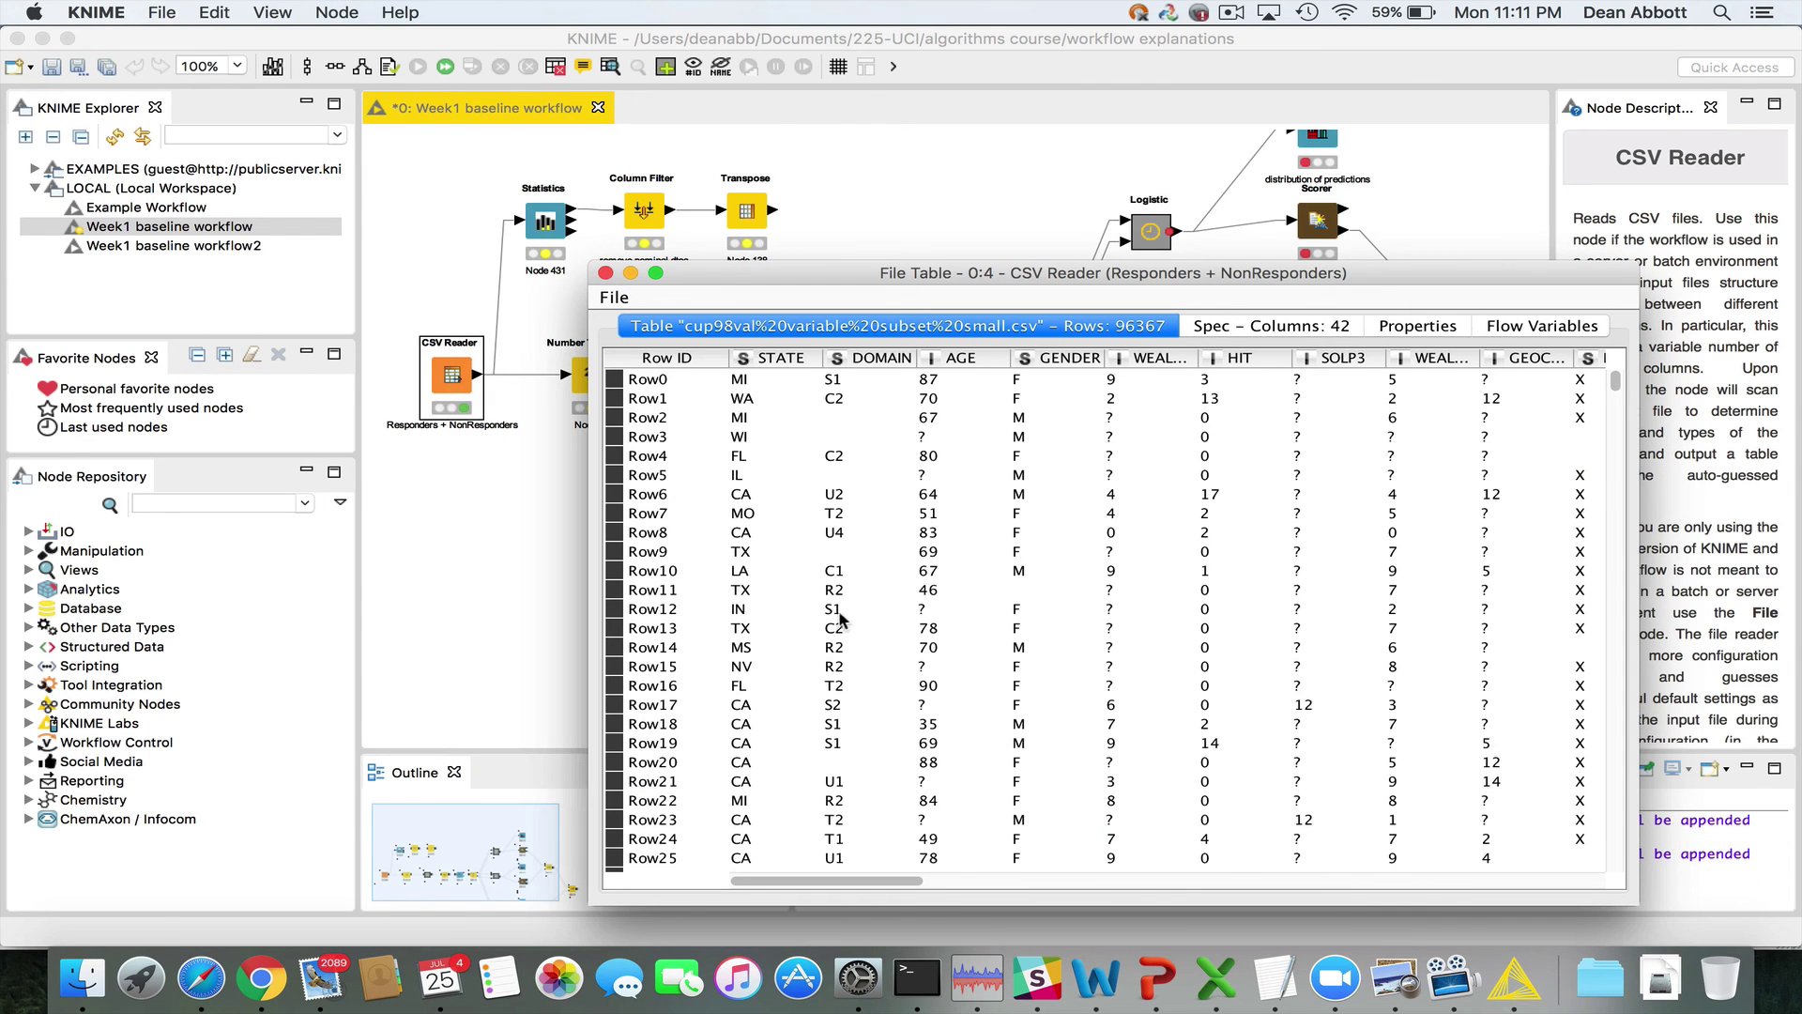
pyautogui.click(605, 273)
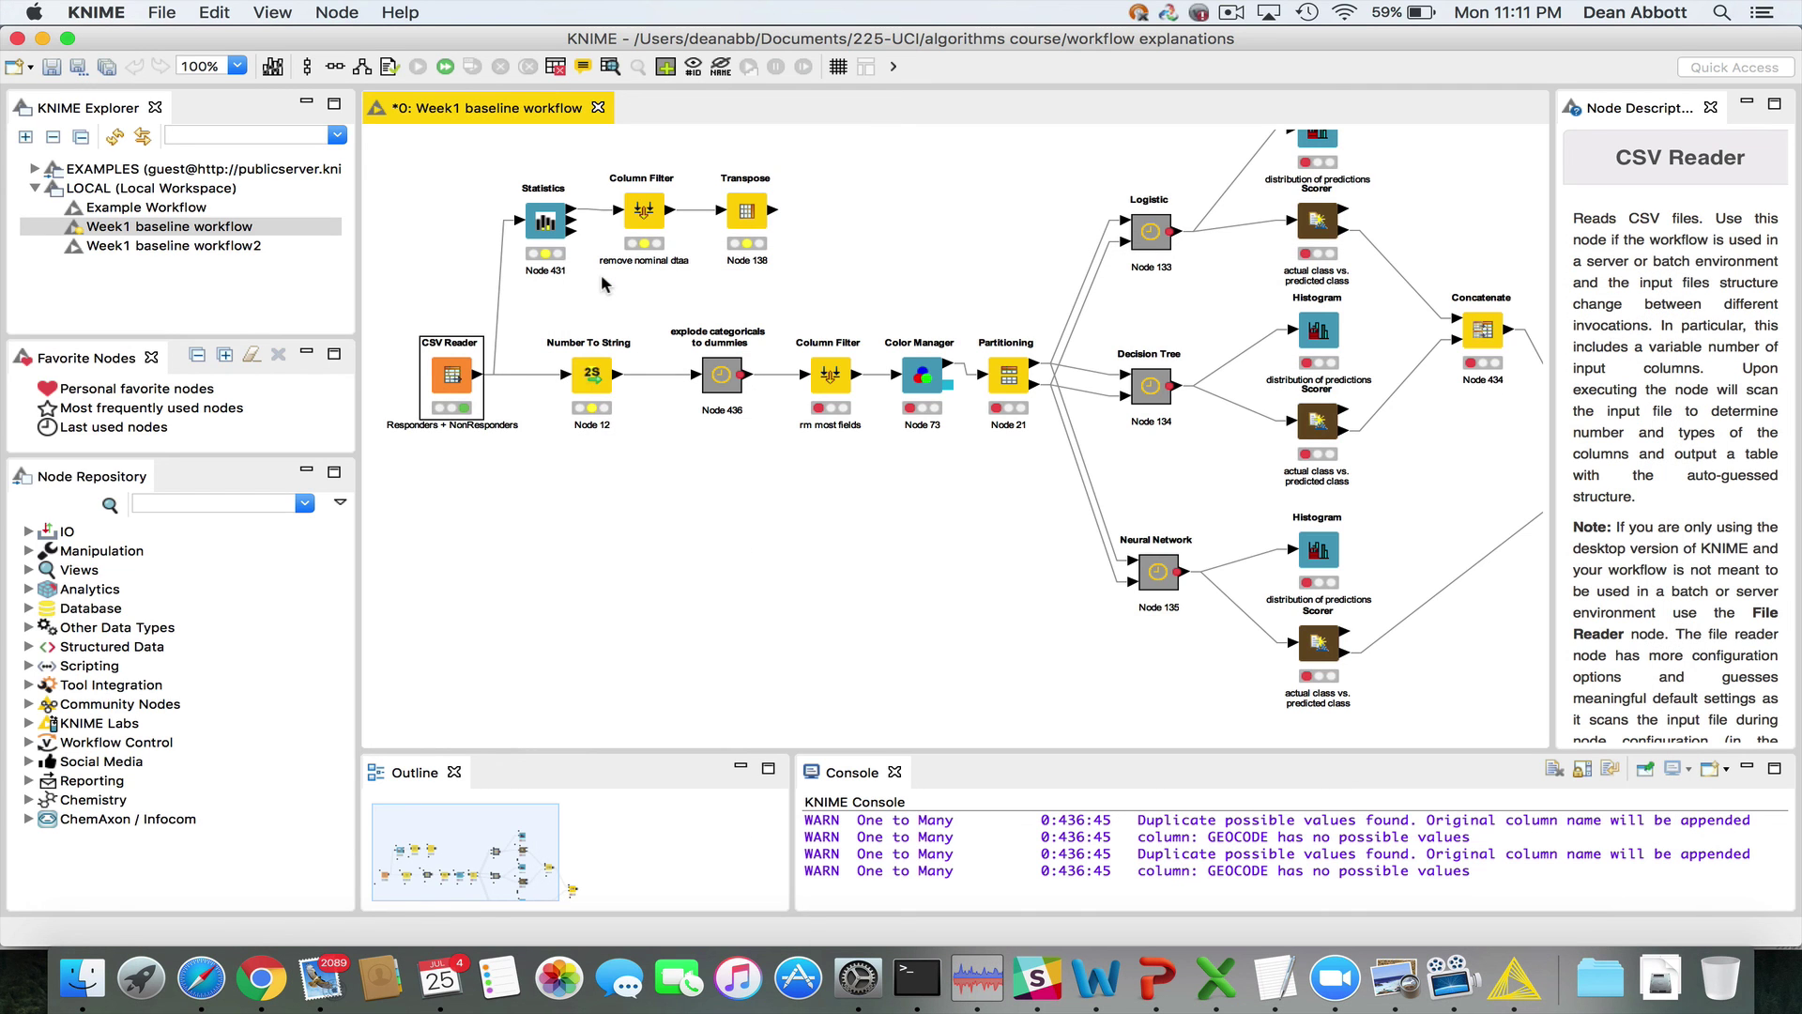